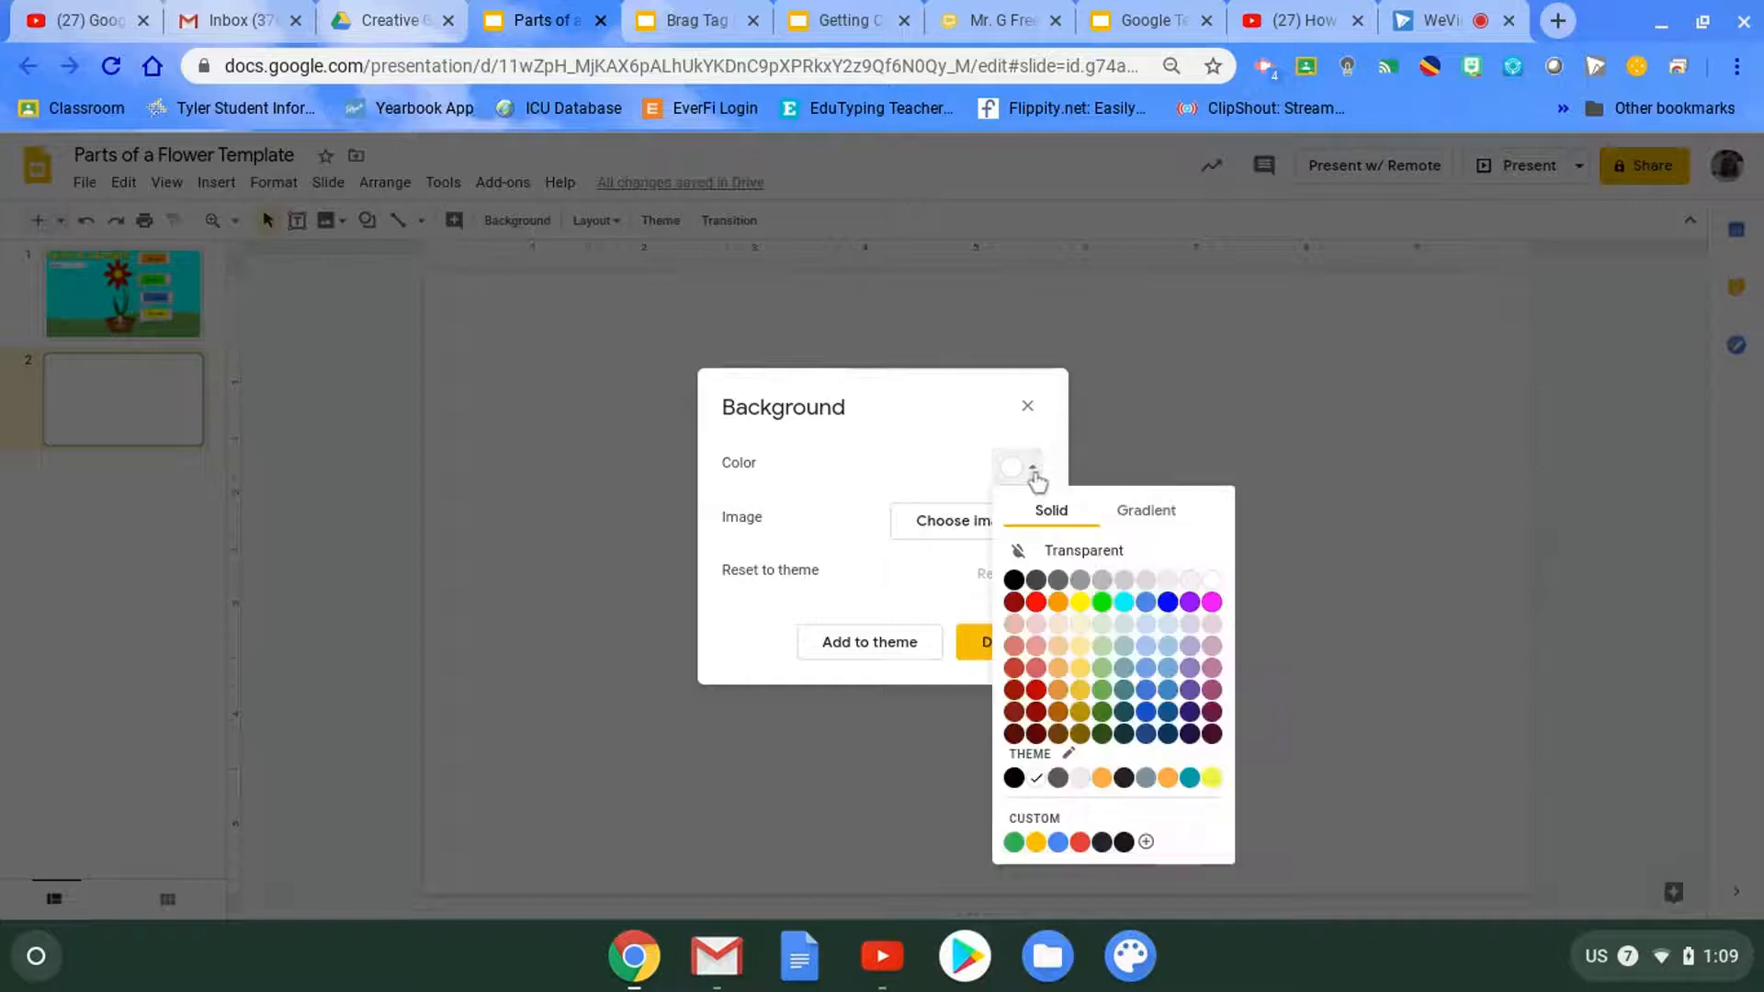
Set the blank second slide's background to solid cyan
click(1127, 611)
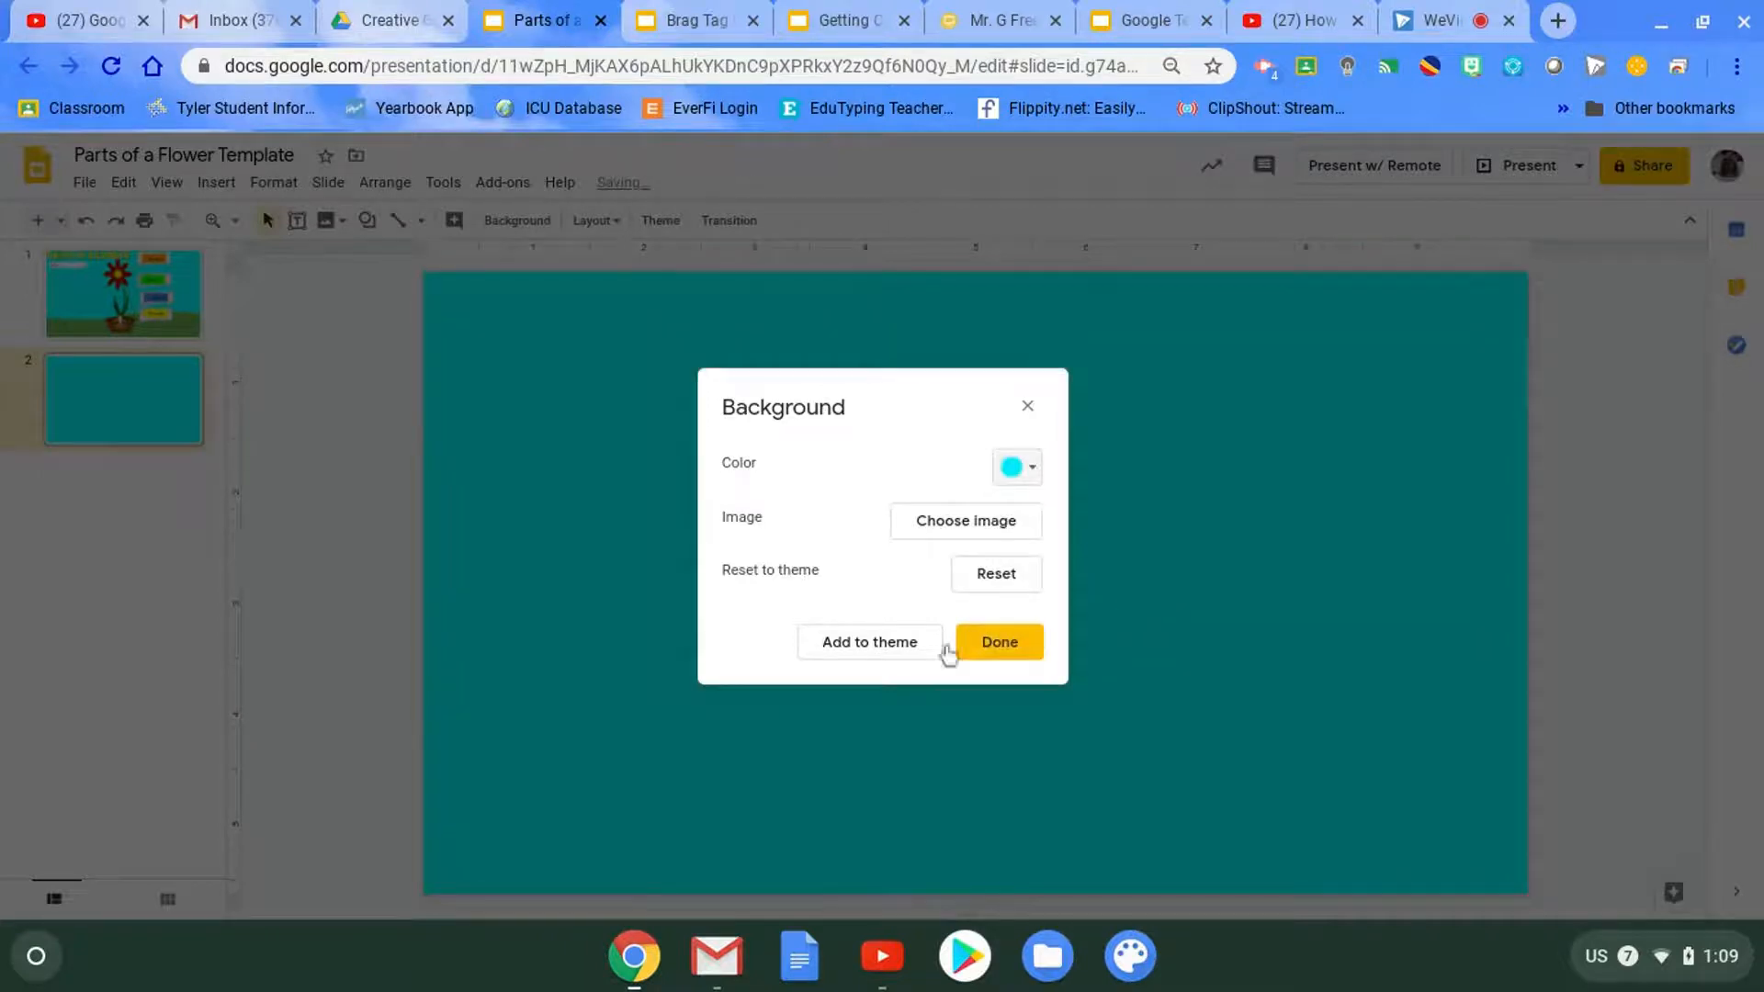
click(998, 643)
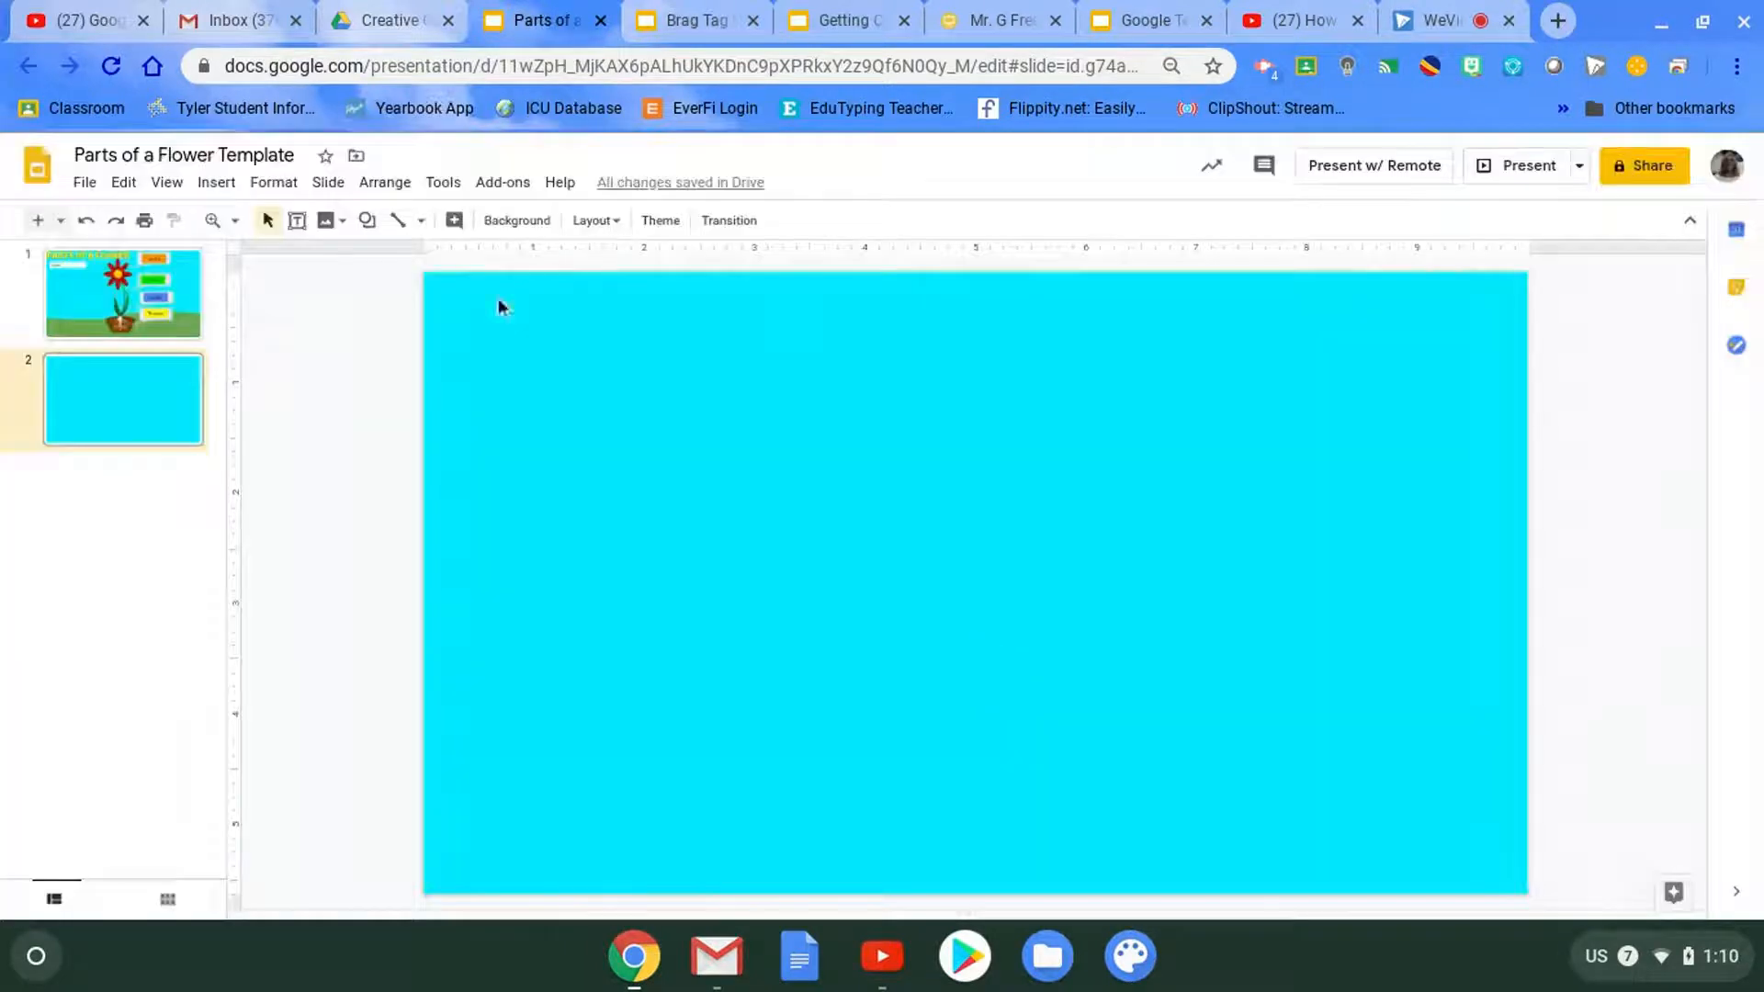
Draw a wave-edged flowchart shape across the lower part of the slide, slightly wider than the slide itself
click(367, 230)
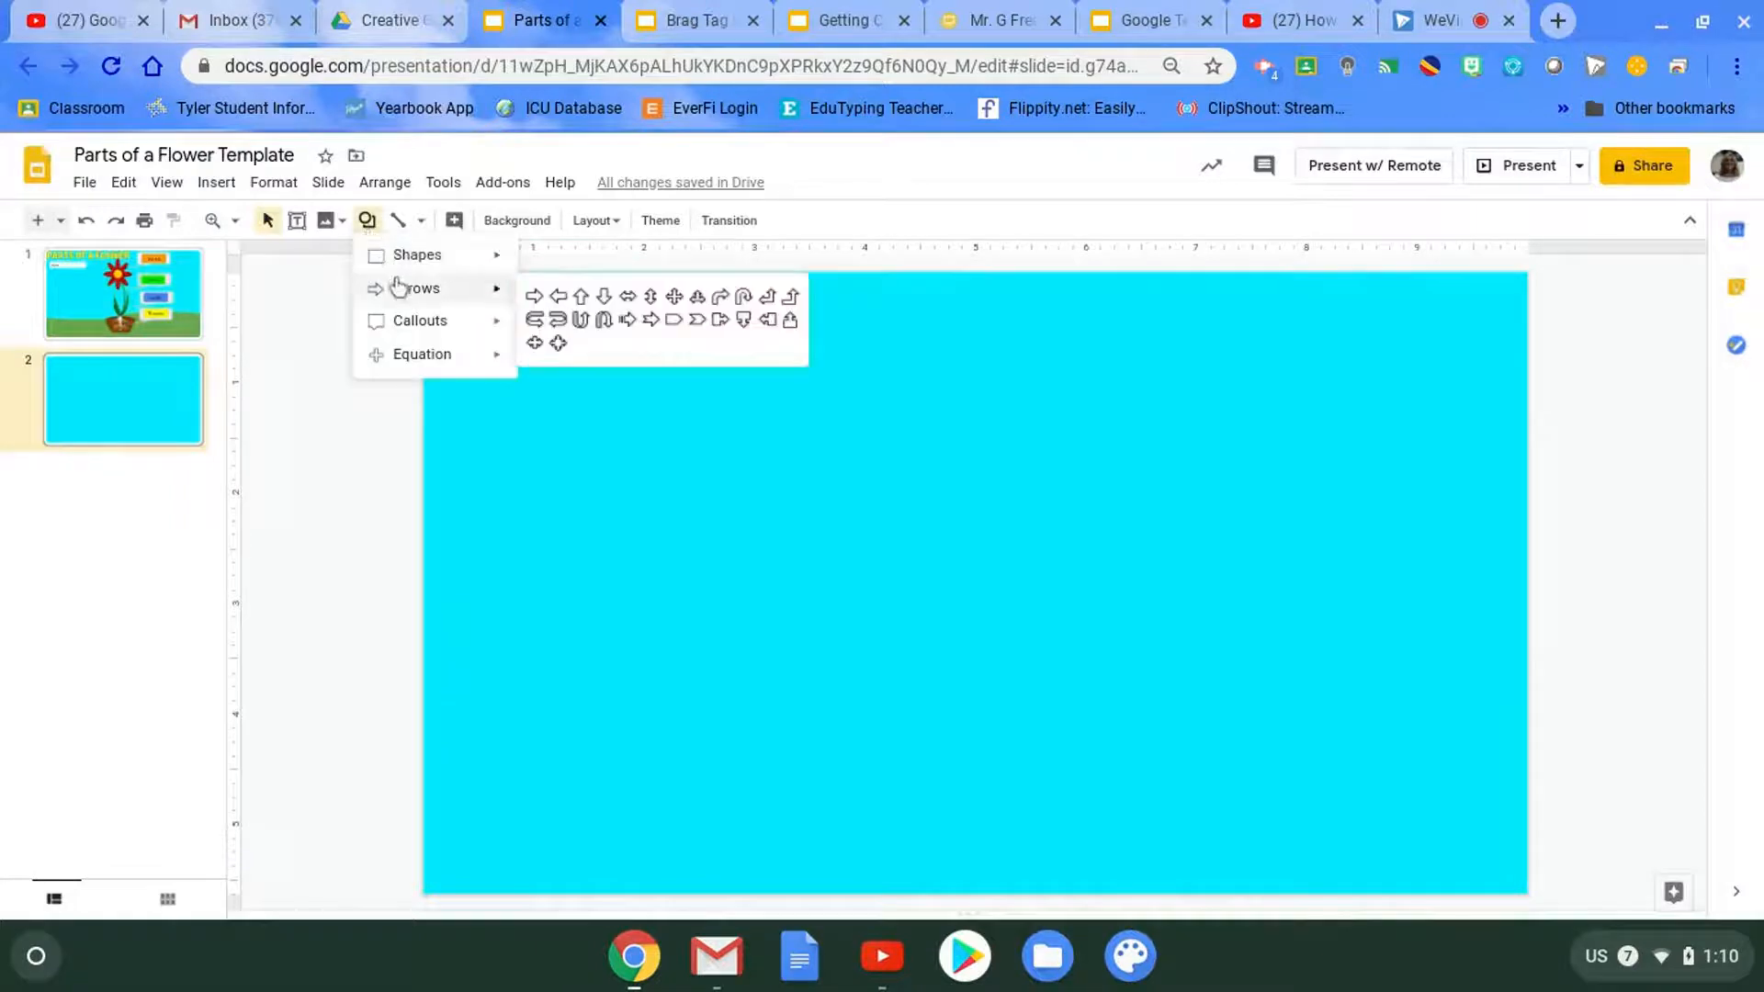
mouse_move(442, 264)
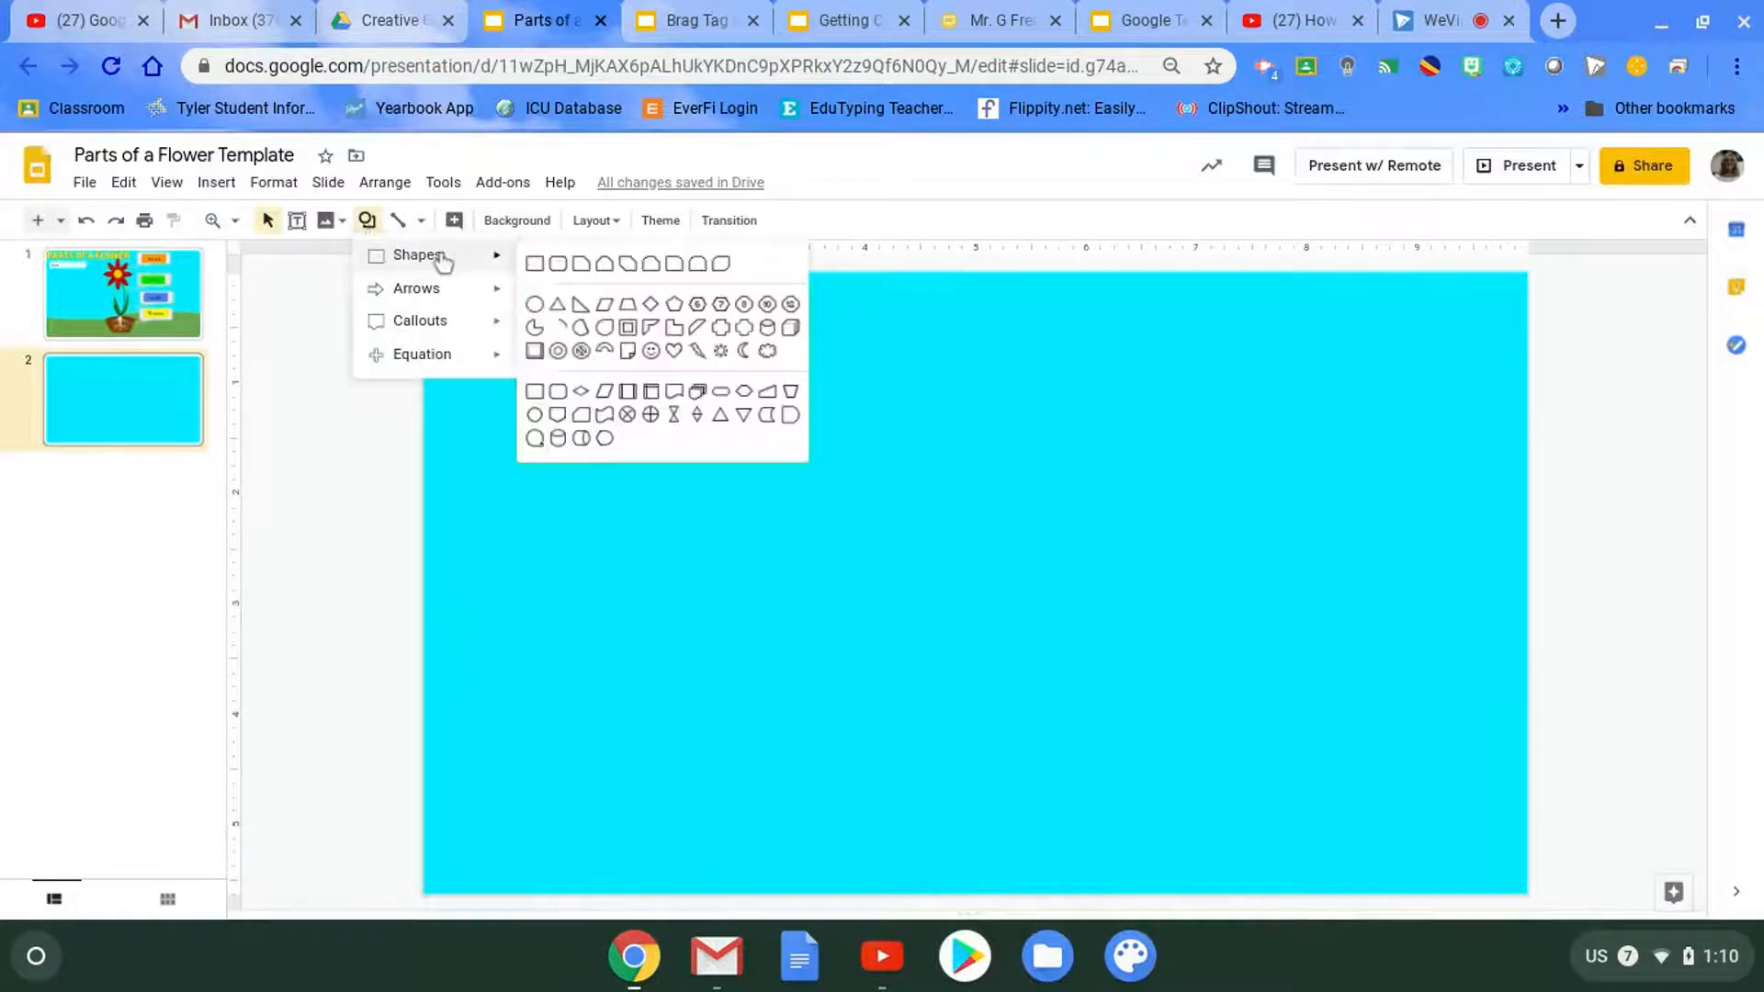
click(604, 437)
mouse_move(414, 674)
mouse_down()
mouse_move(855, 811)
mouse_move(1251, 886)
mouse_move(1500, 863)
mouse_move(1532, 921)
mouse_move(1546, 898)
mouse_up()
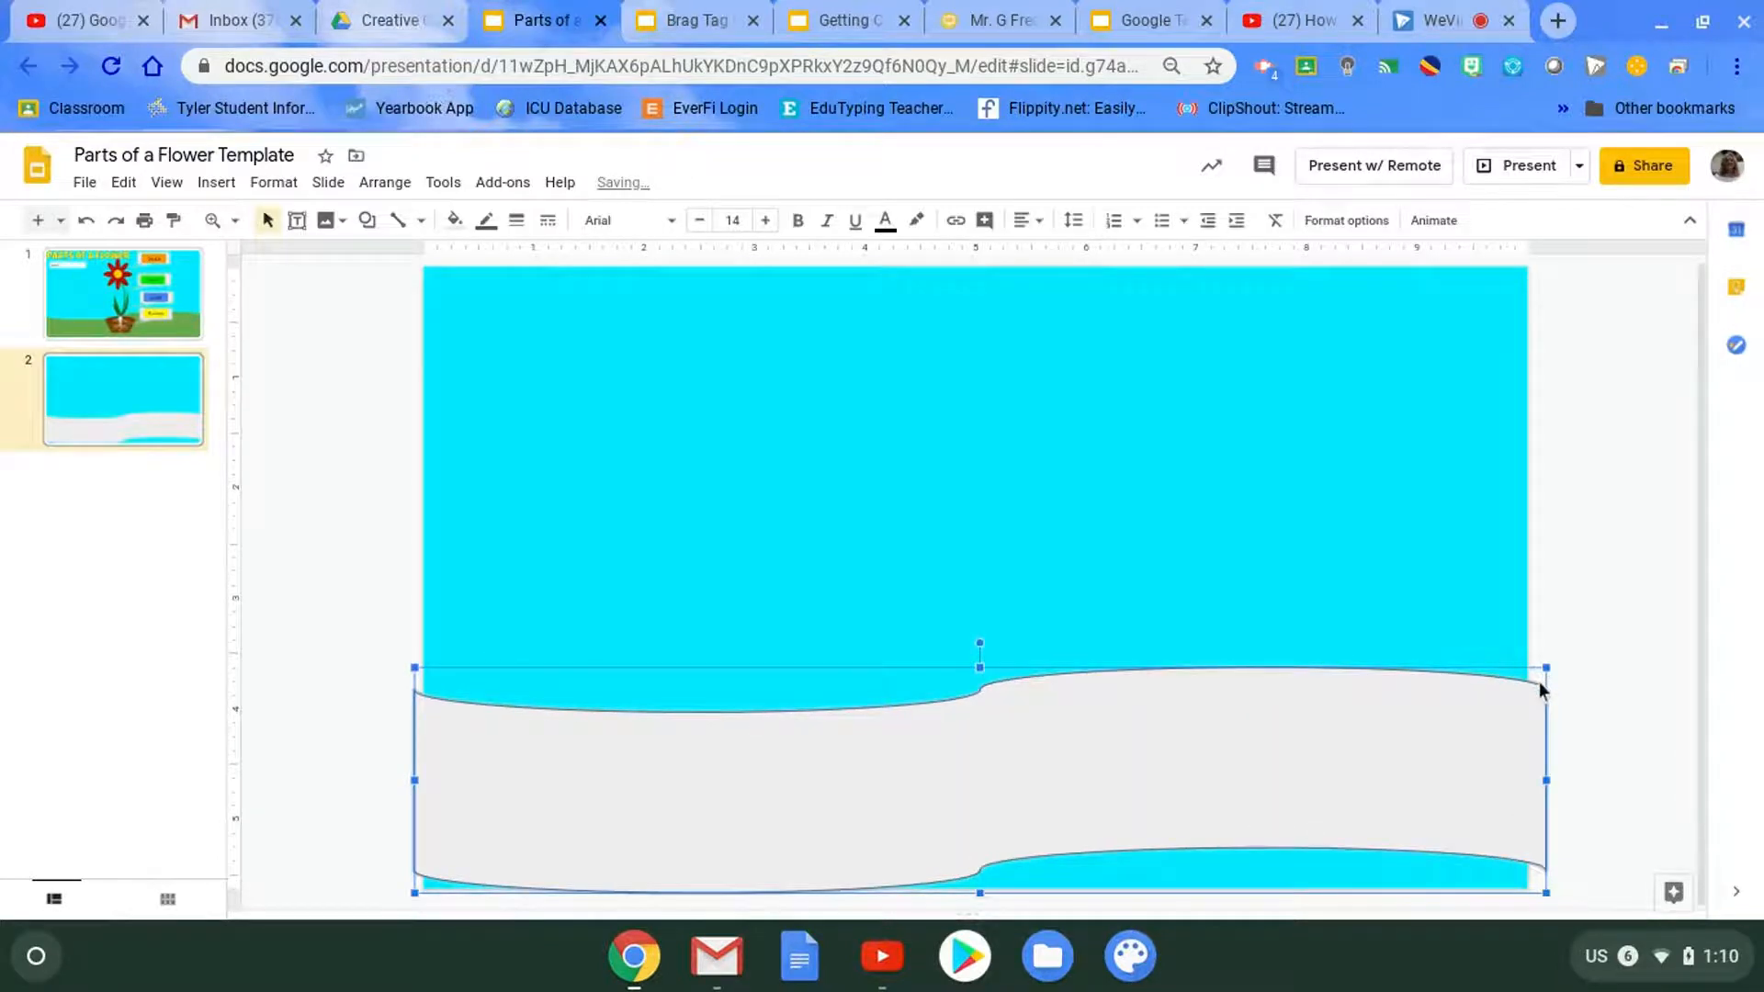
Fill the wave shape with solid grass green and make its border transparent
click(451, 222)
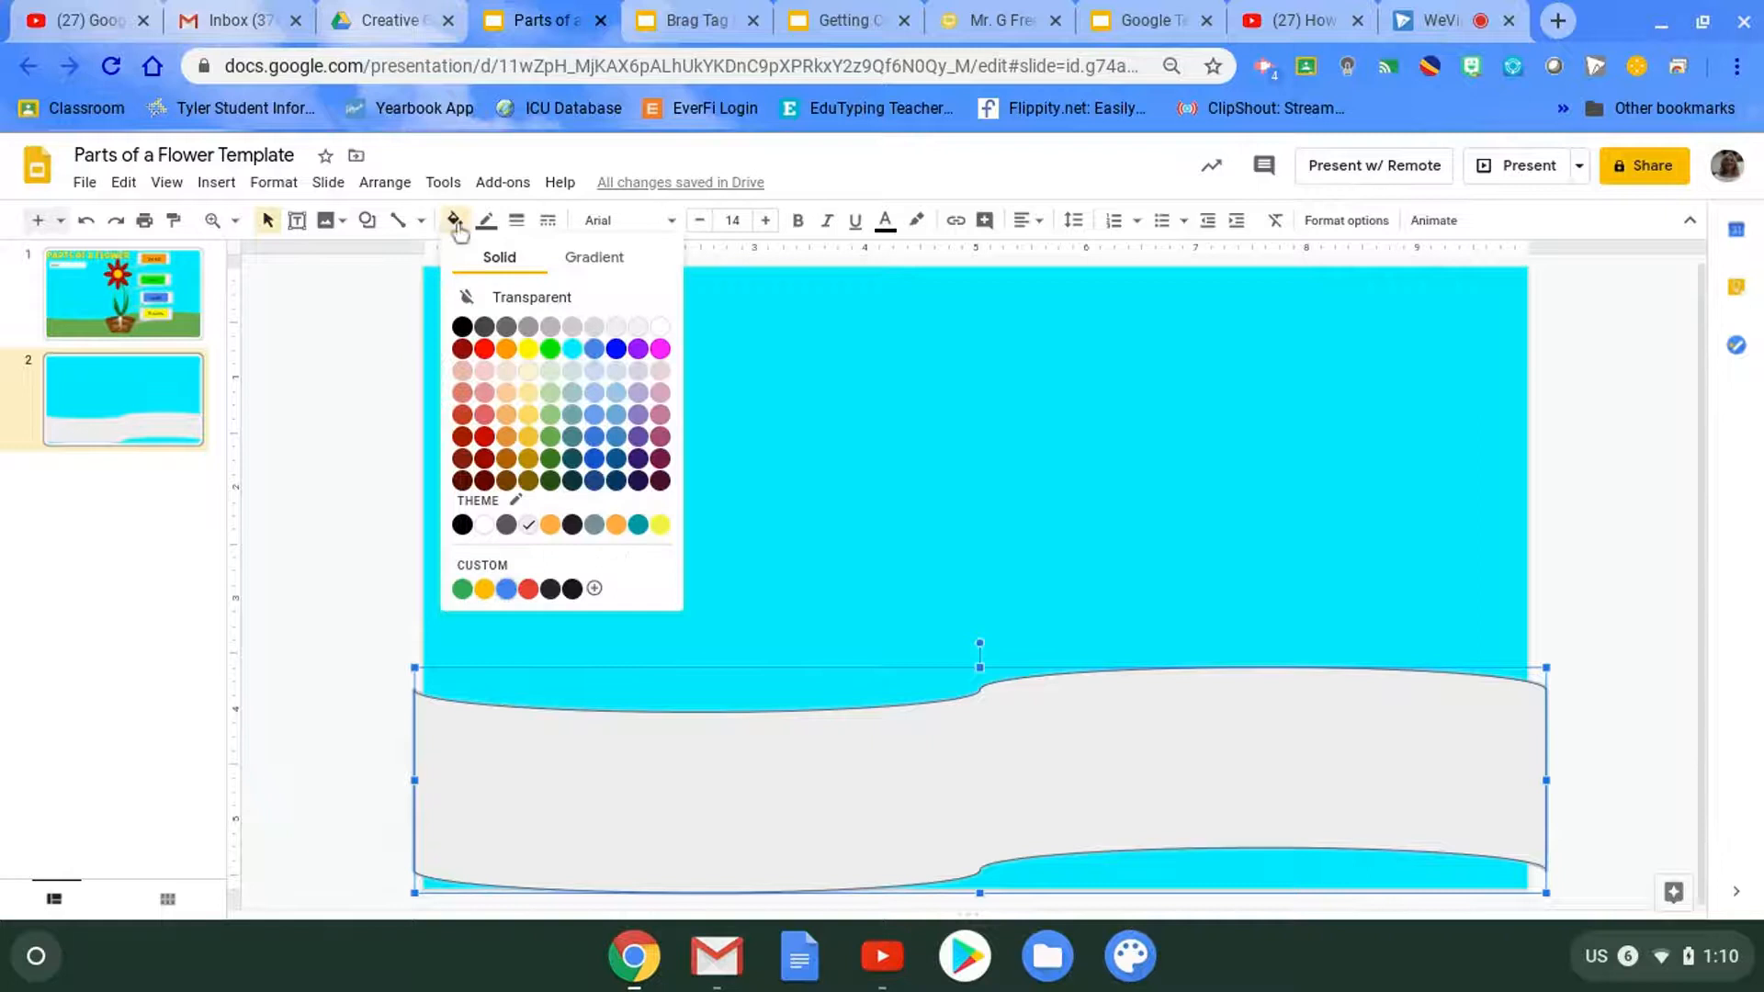
click(550, 437)
click(486, 221)
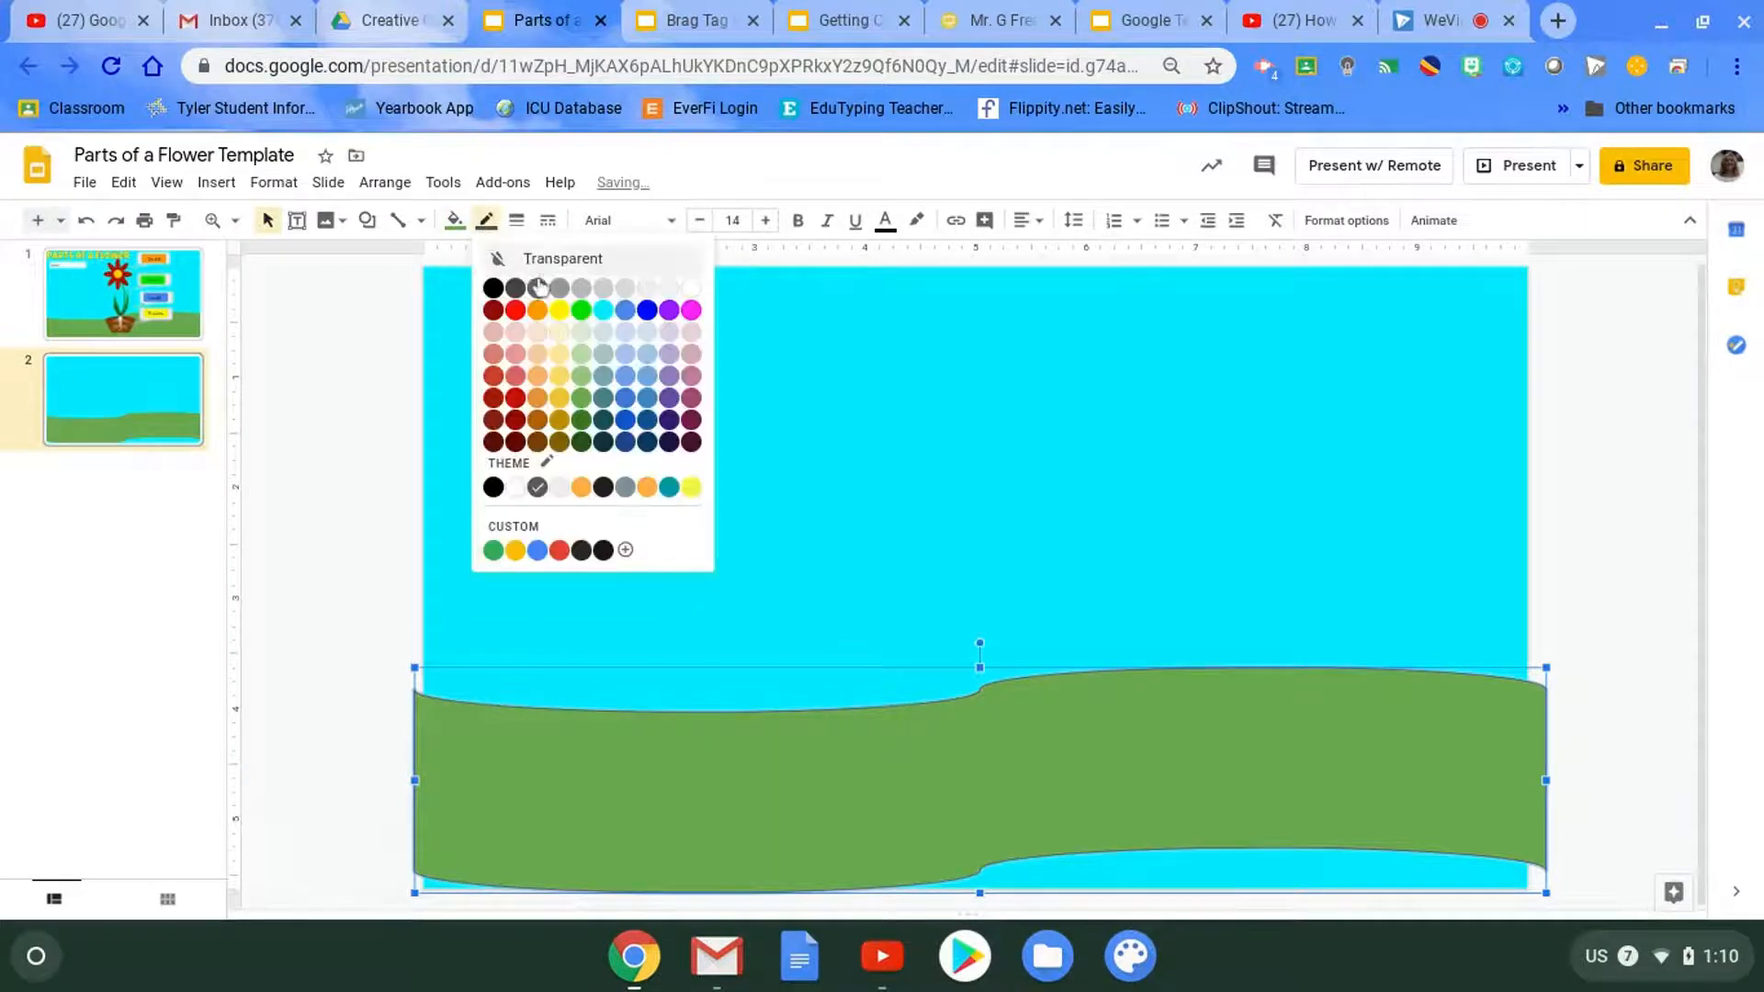
click(548, 261)
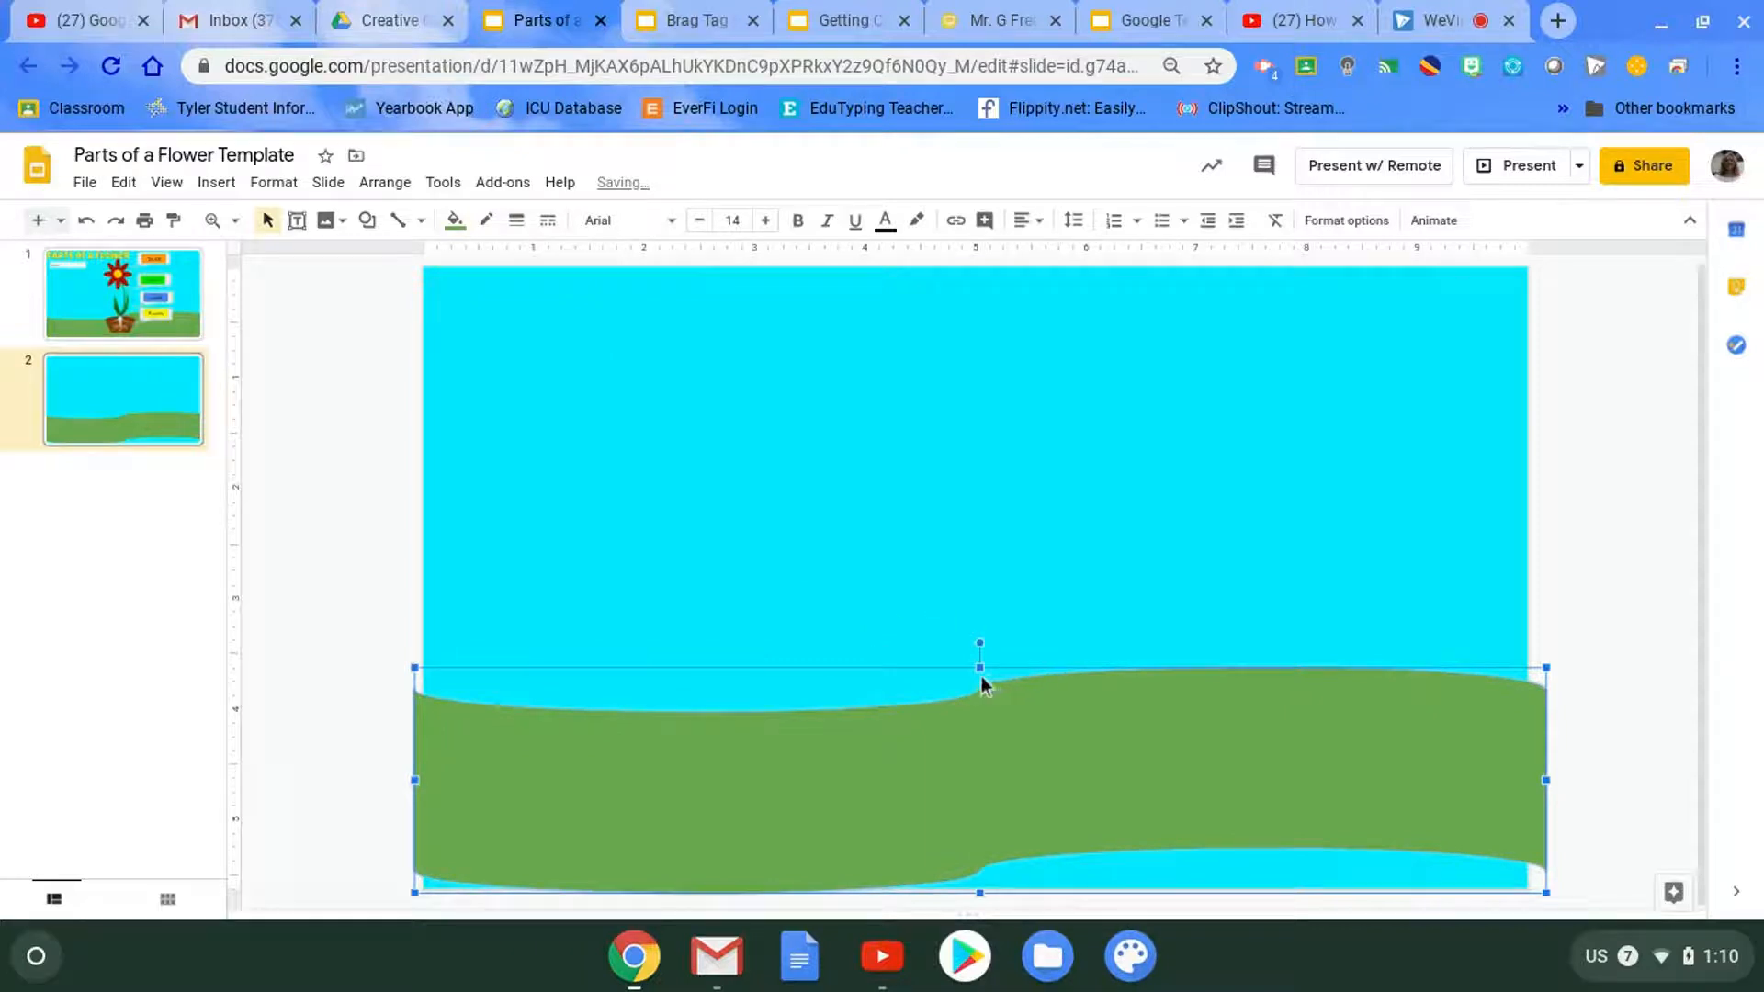
Make the wave shape taller and lower it so green covers the slide's bottom edge
drag(979, 663, 980, 623)
drag(1021, 734, 1023, 792)
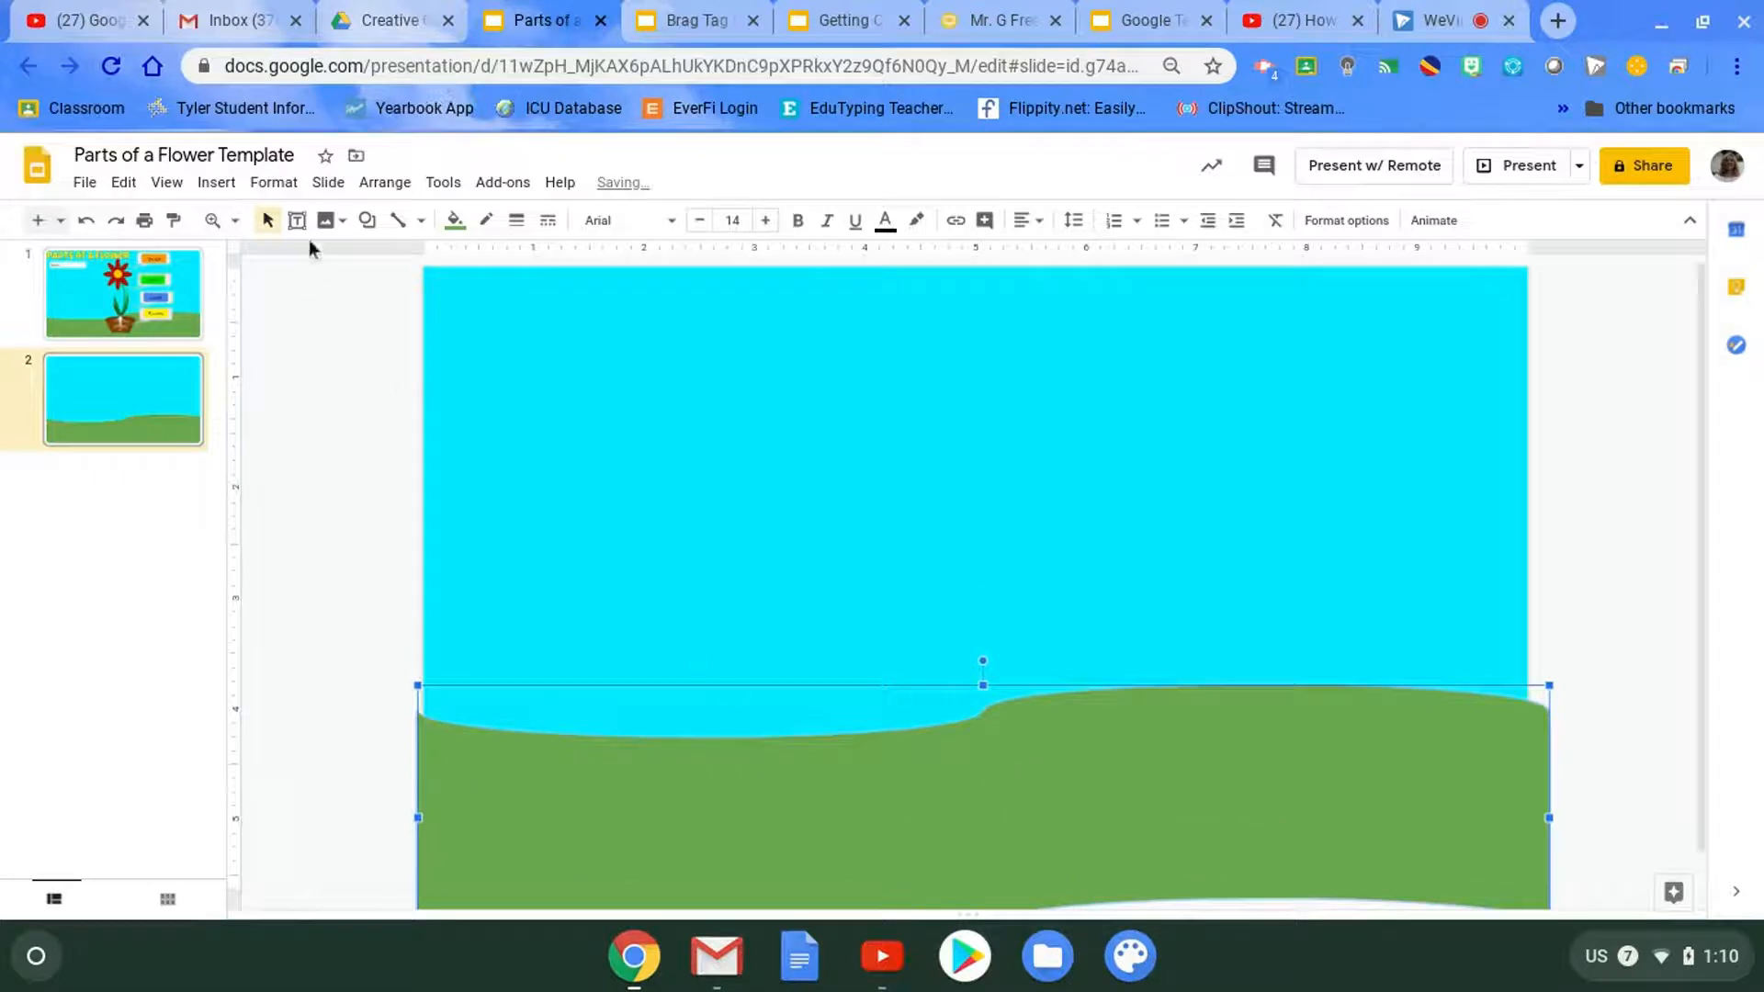
Search the web for images to insert, using the query "flowe clipart"
click(216, 183)
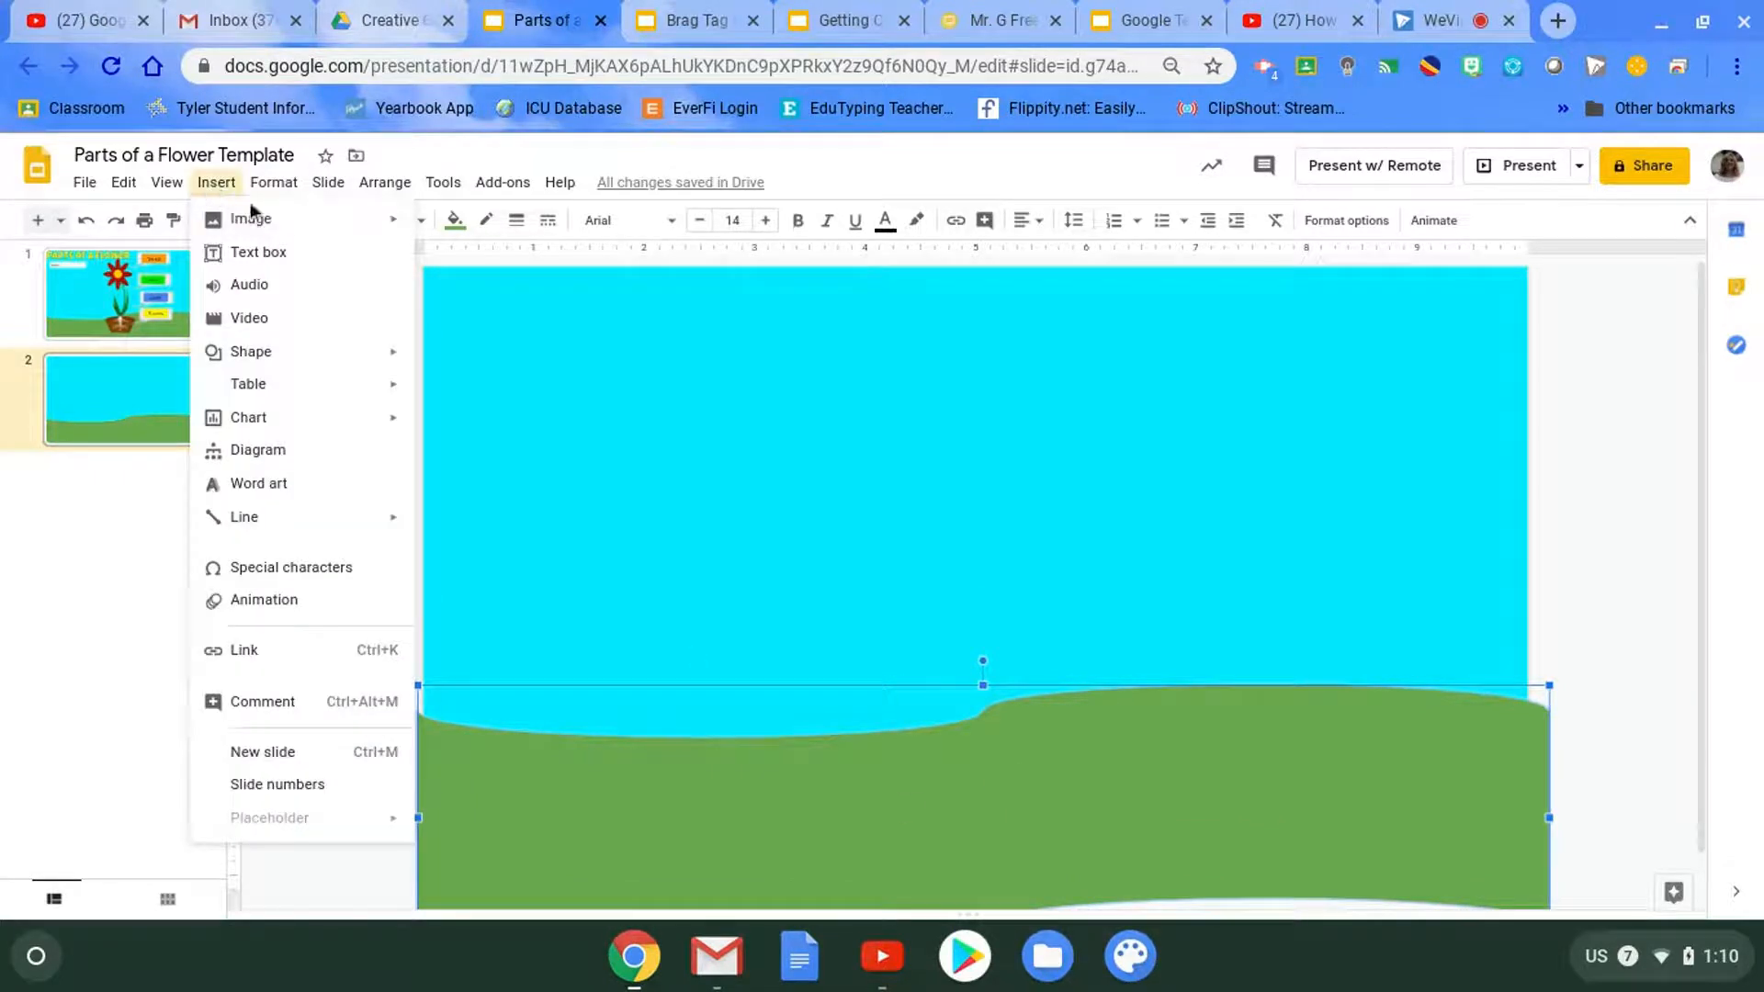
mouse_move(250, 217)
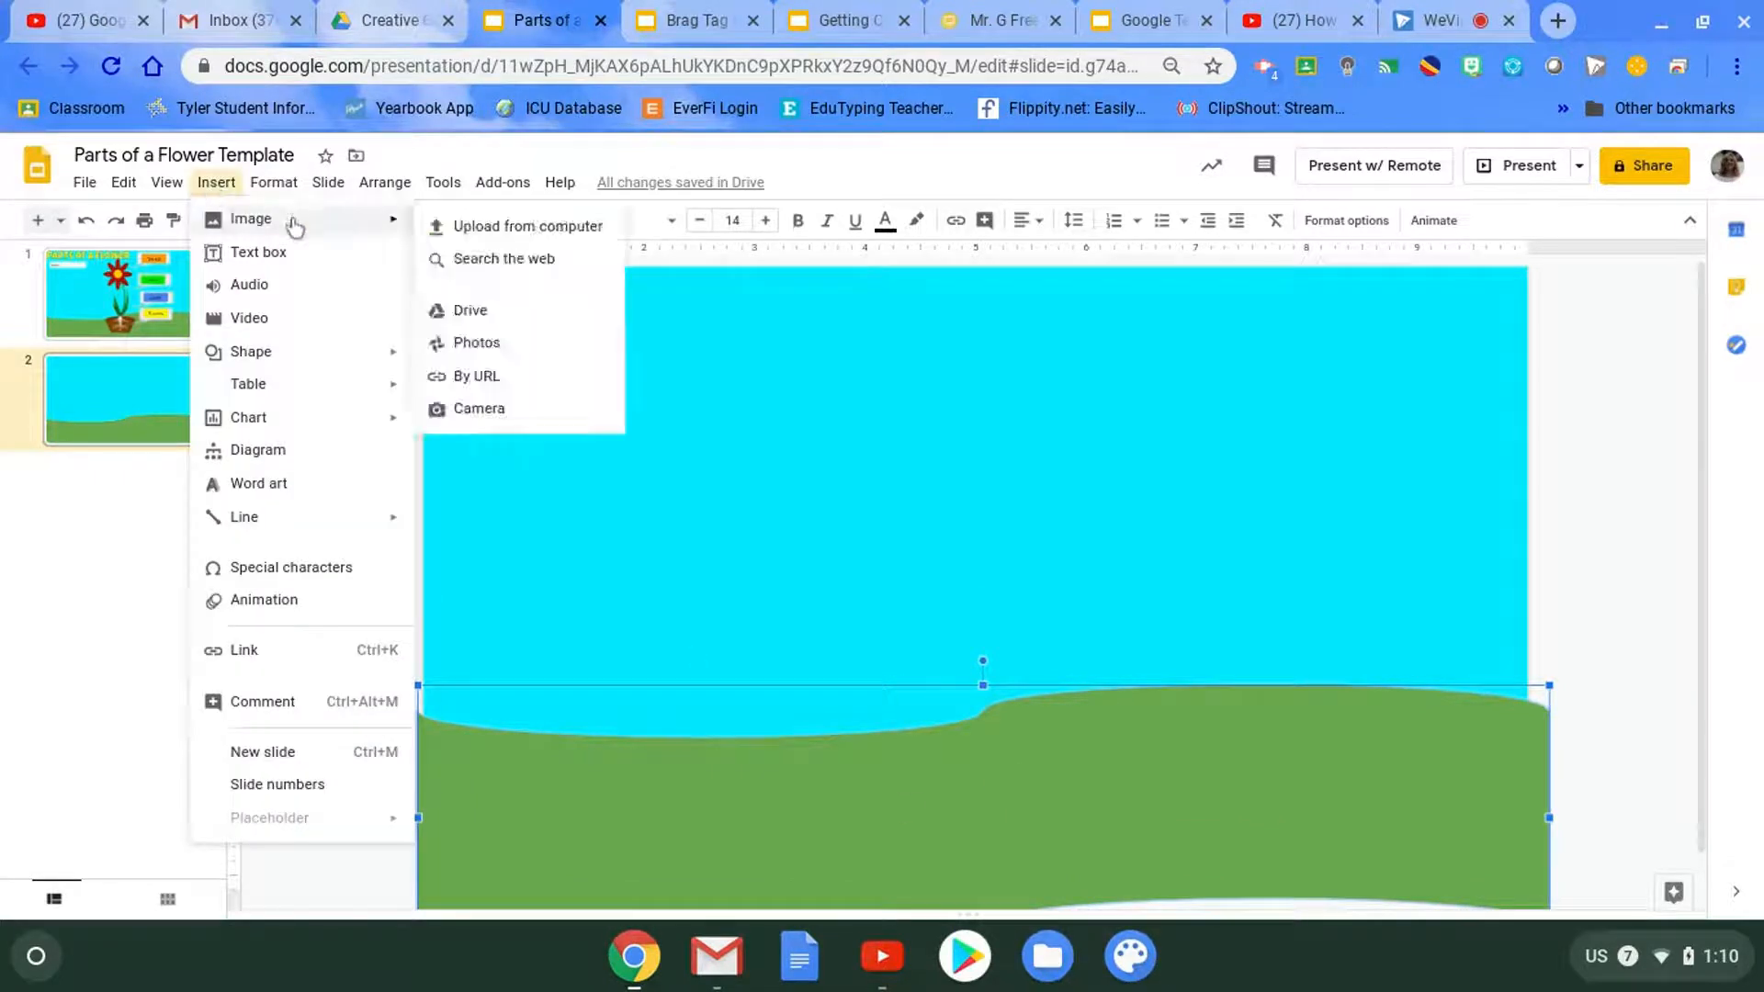
click(474, 261)
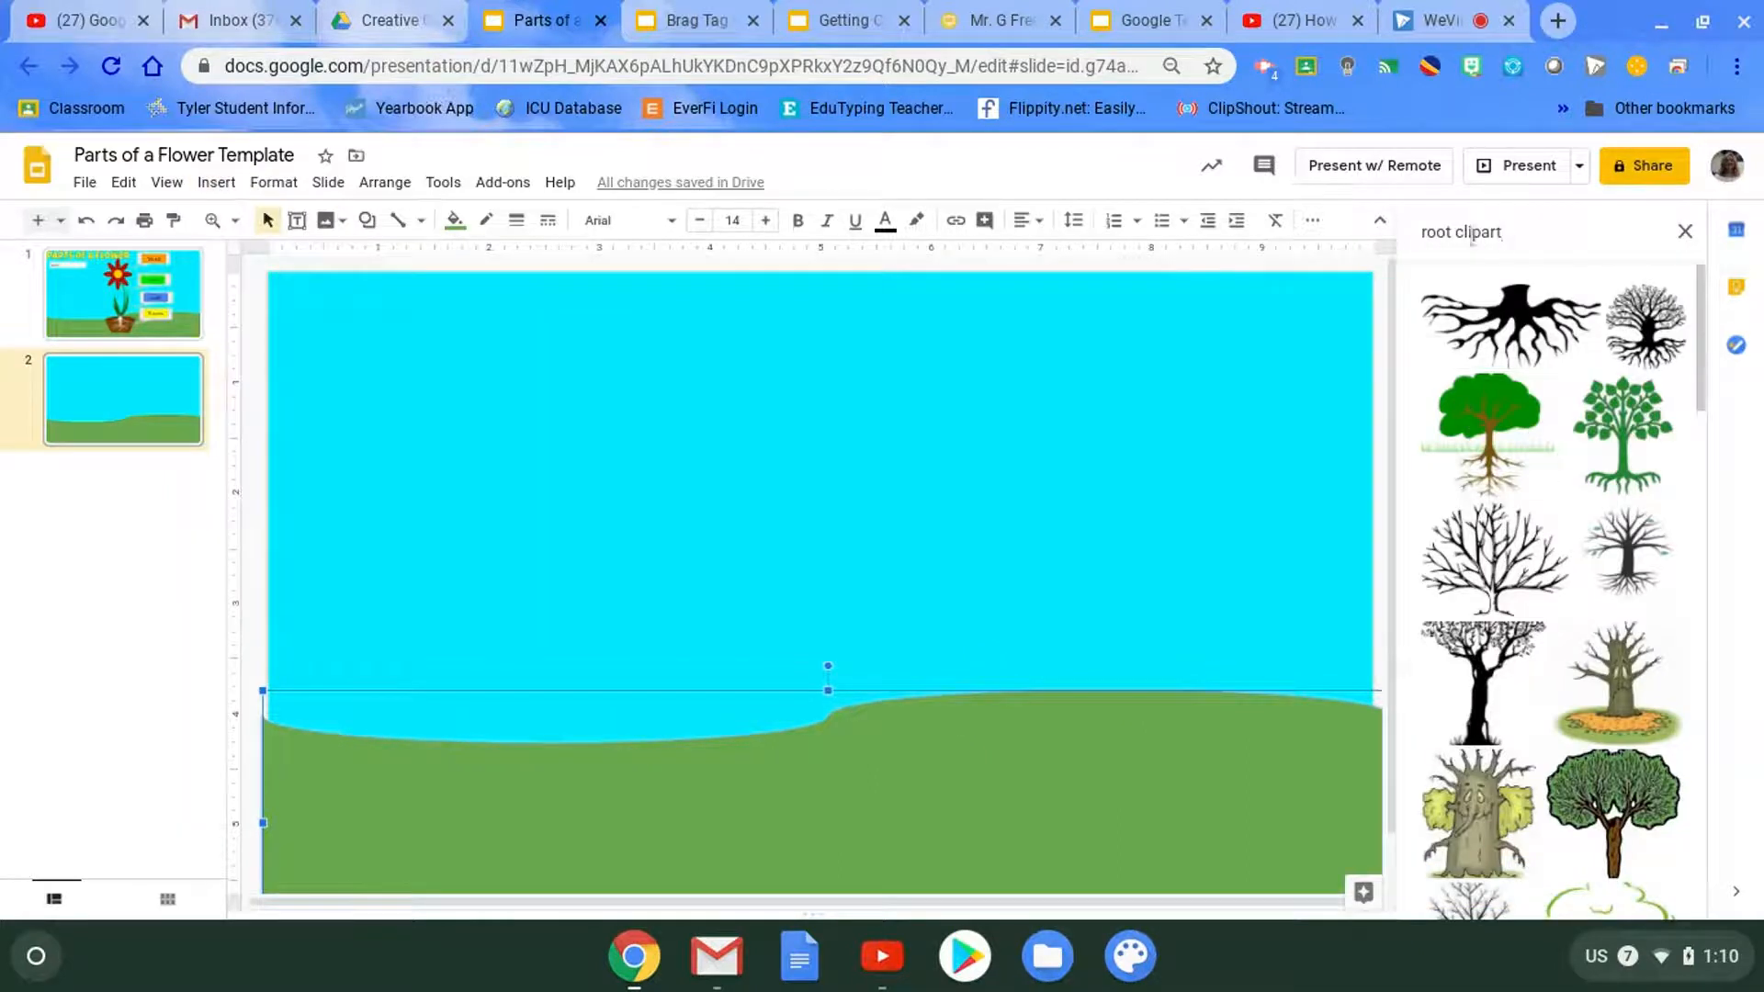
click(1452, 233)
key(BackSpace)
key(BackSpace)
key(BackSpace)
key(BackSpace)
key(BackSpace)
text(flowe)
key(Return)
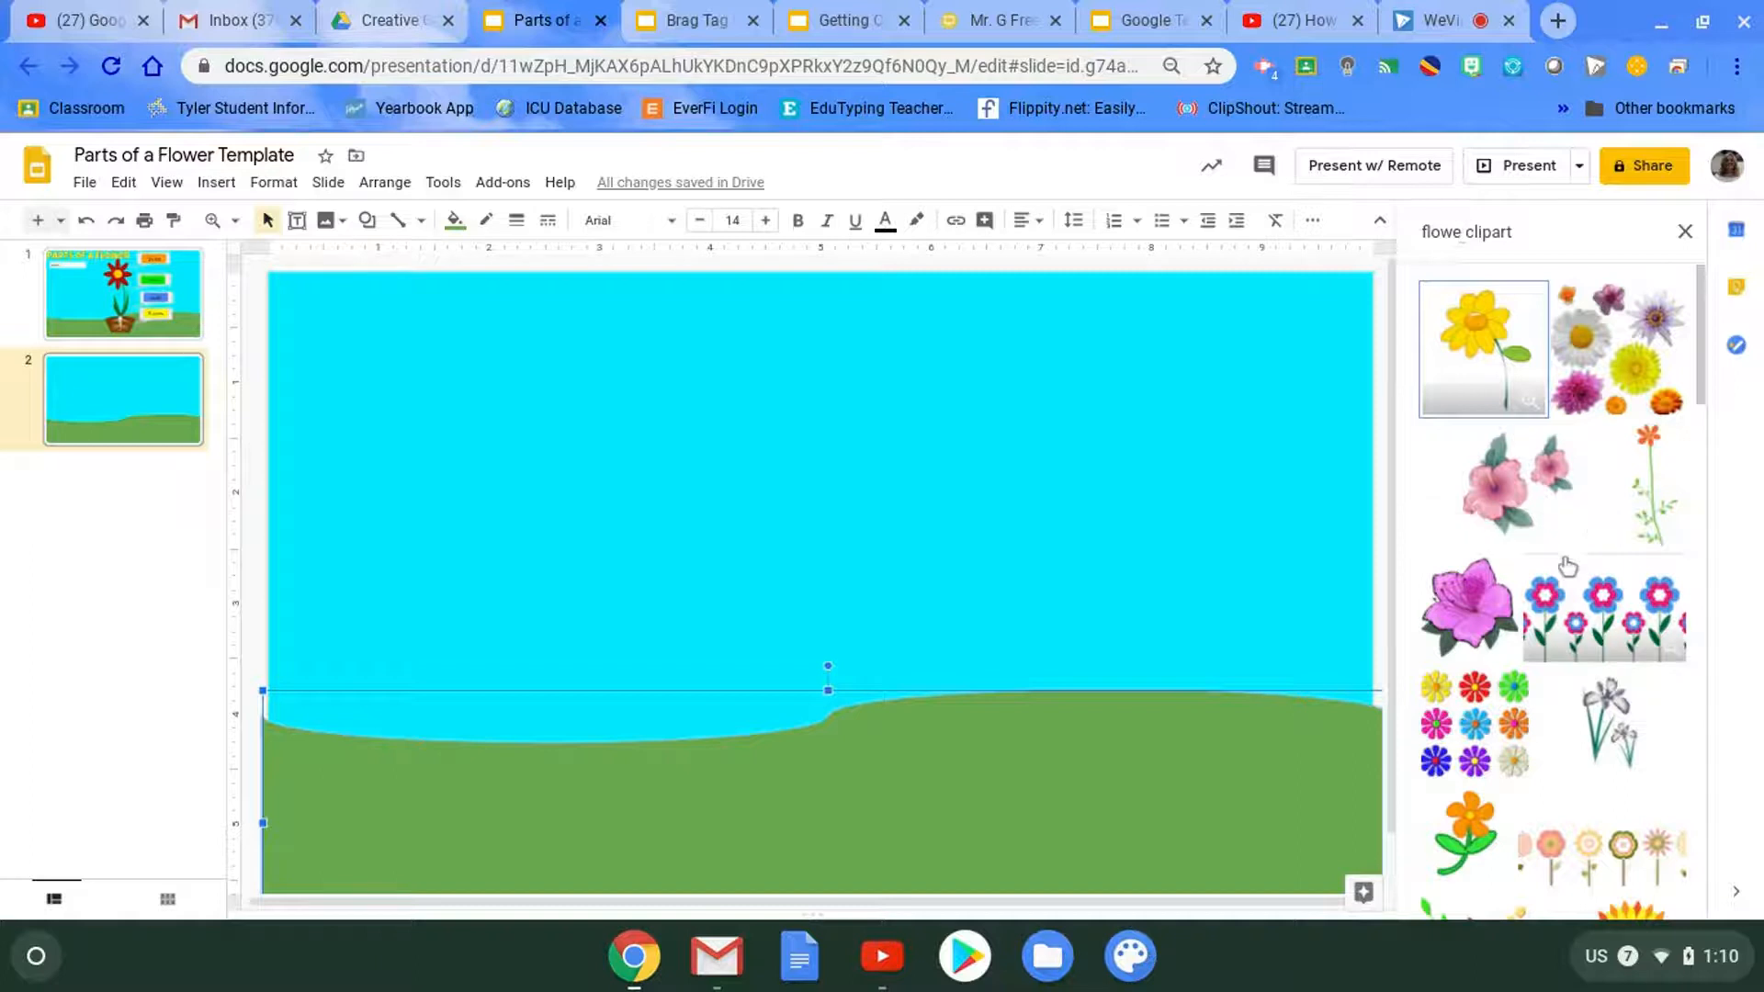
Insert the red flower picture with a stem, leaves and brown soil, and enlarge it near the slide's center
scroll(1520, 432, down, 10)
scroll(1566, 567, down, 3)
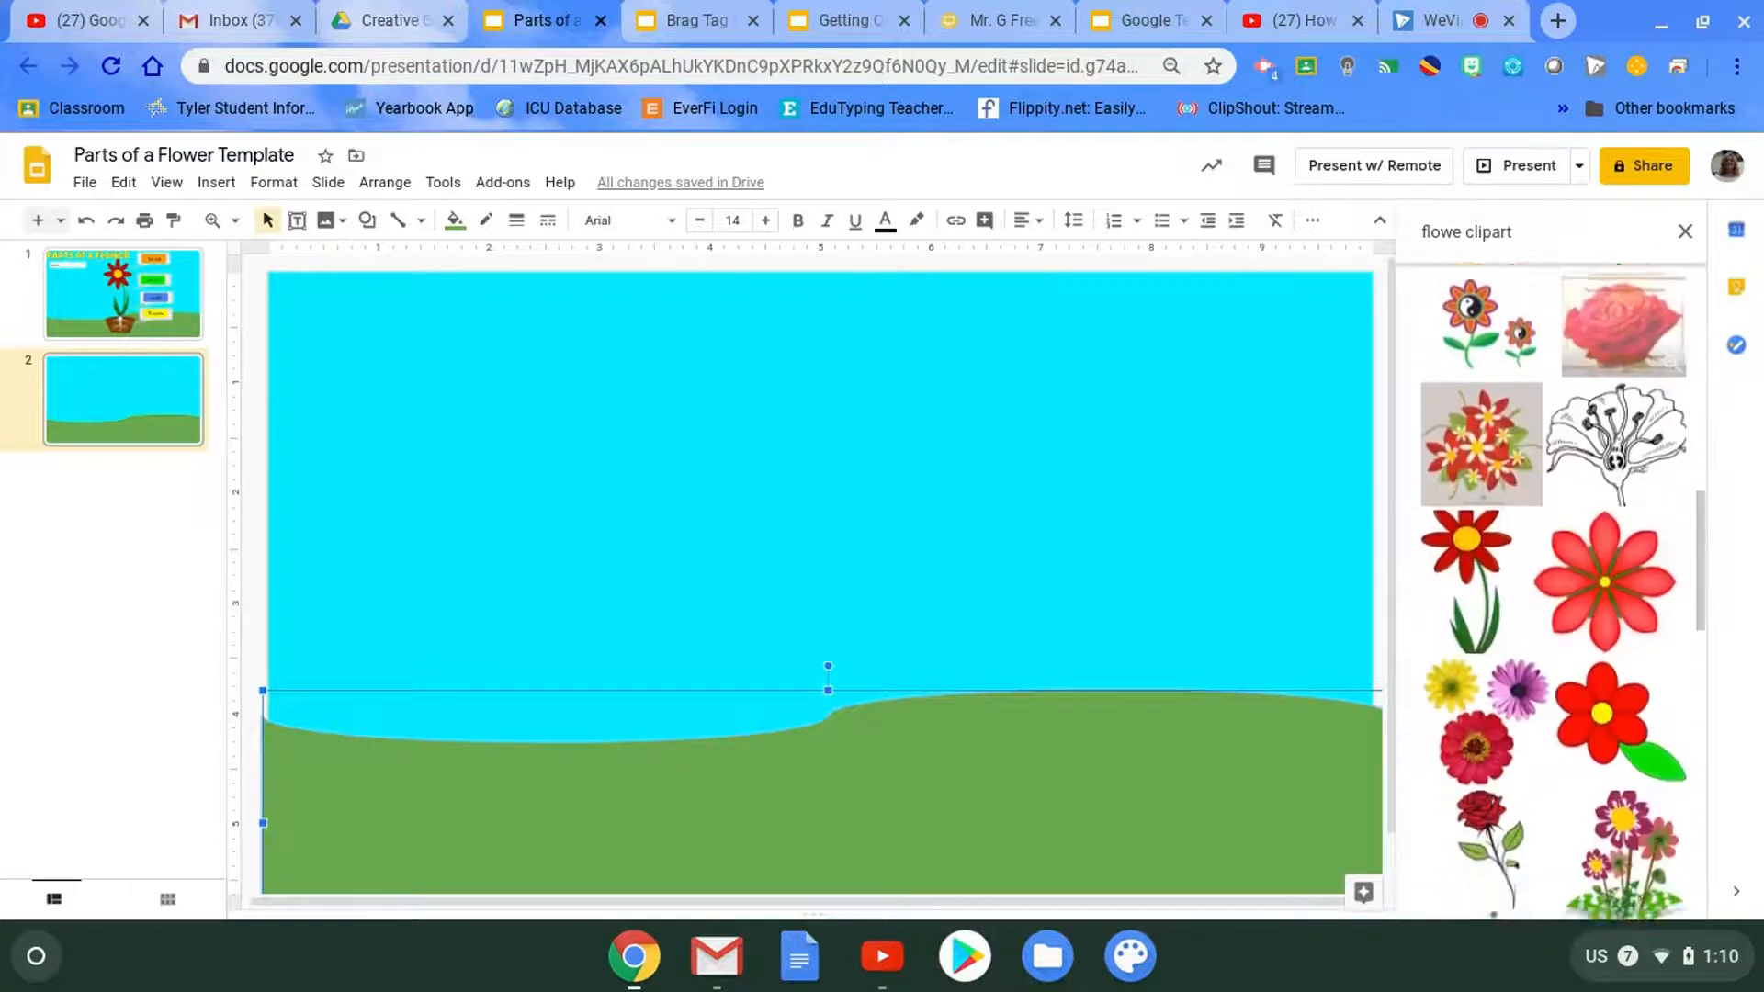
click(1492, 519)
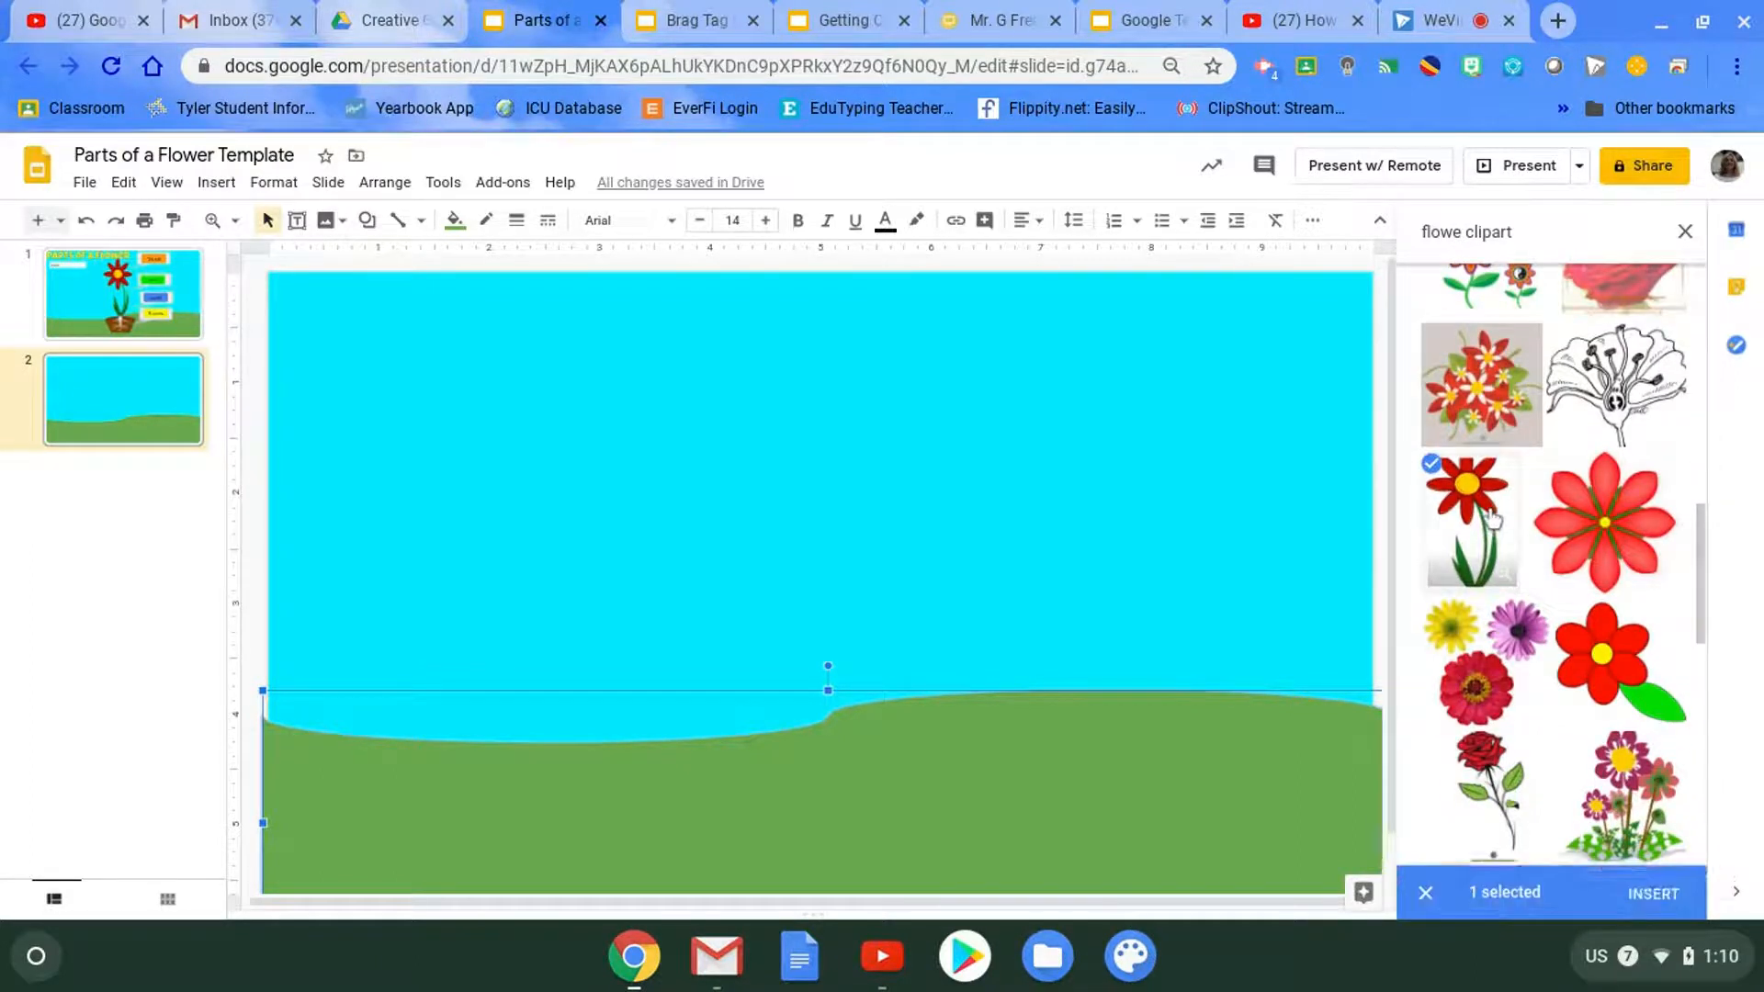
click(1654, 901)
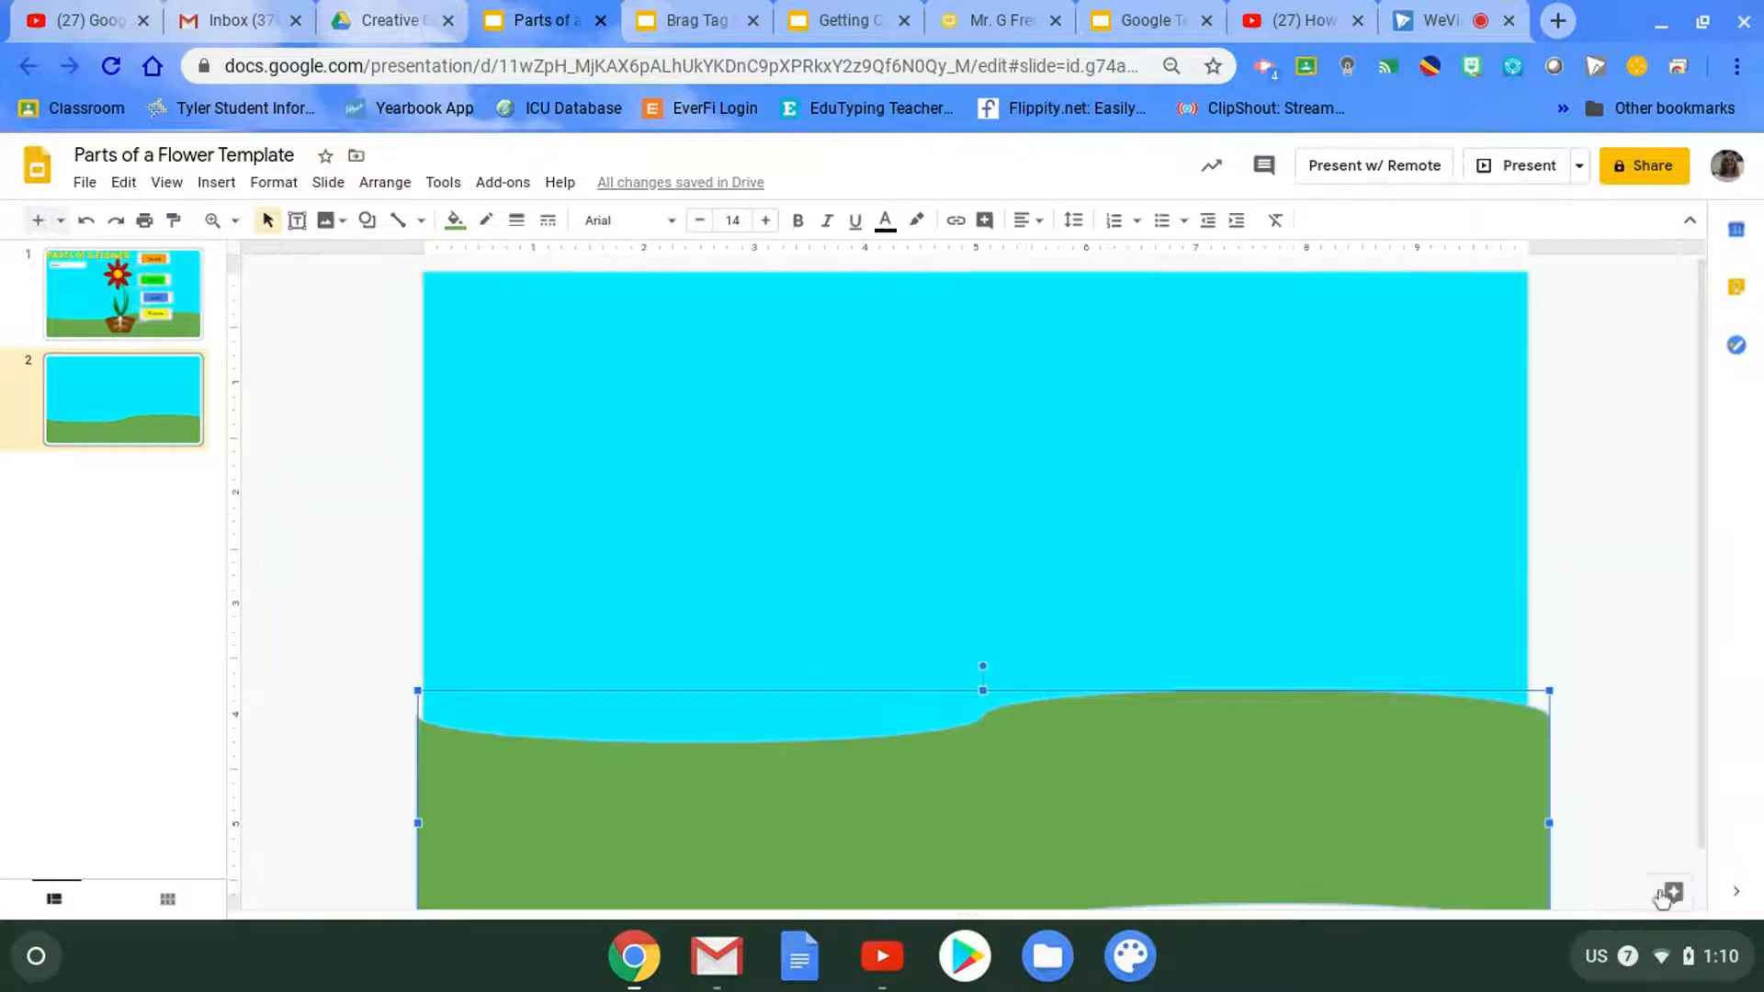
drag(746, 575, 980, 607)
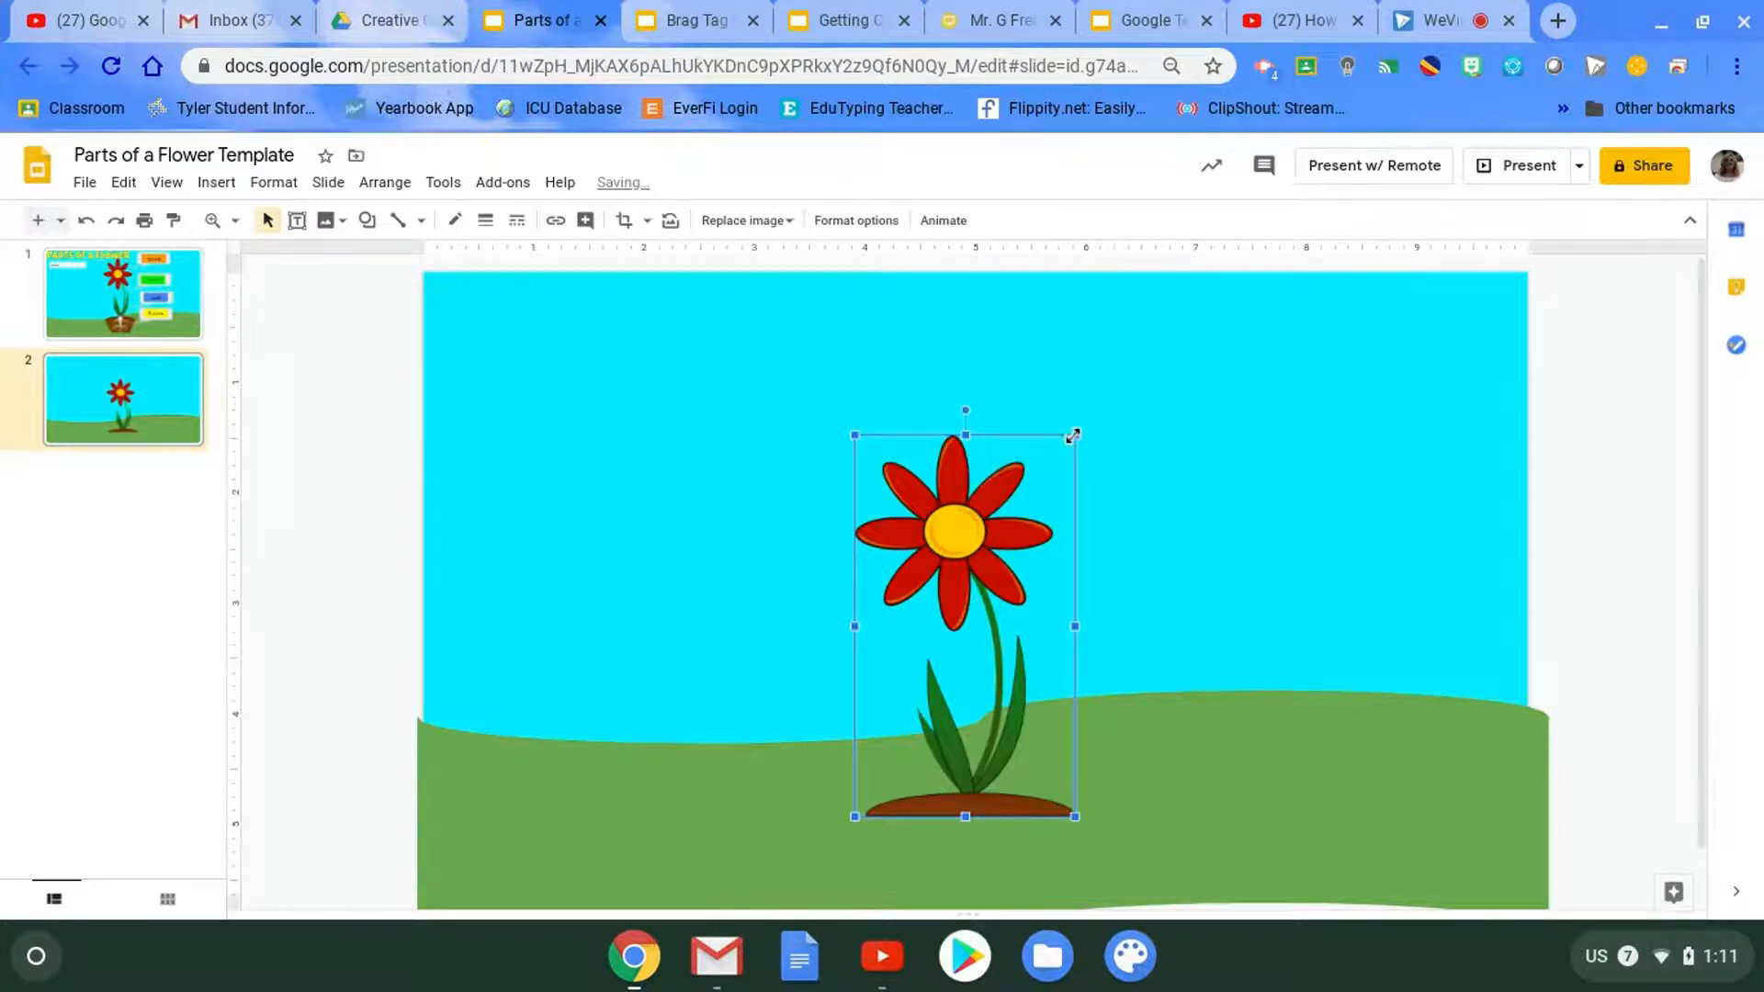
drag(1075, 434, 1138, 367)
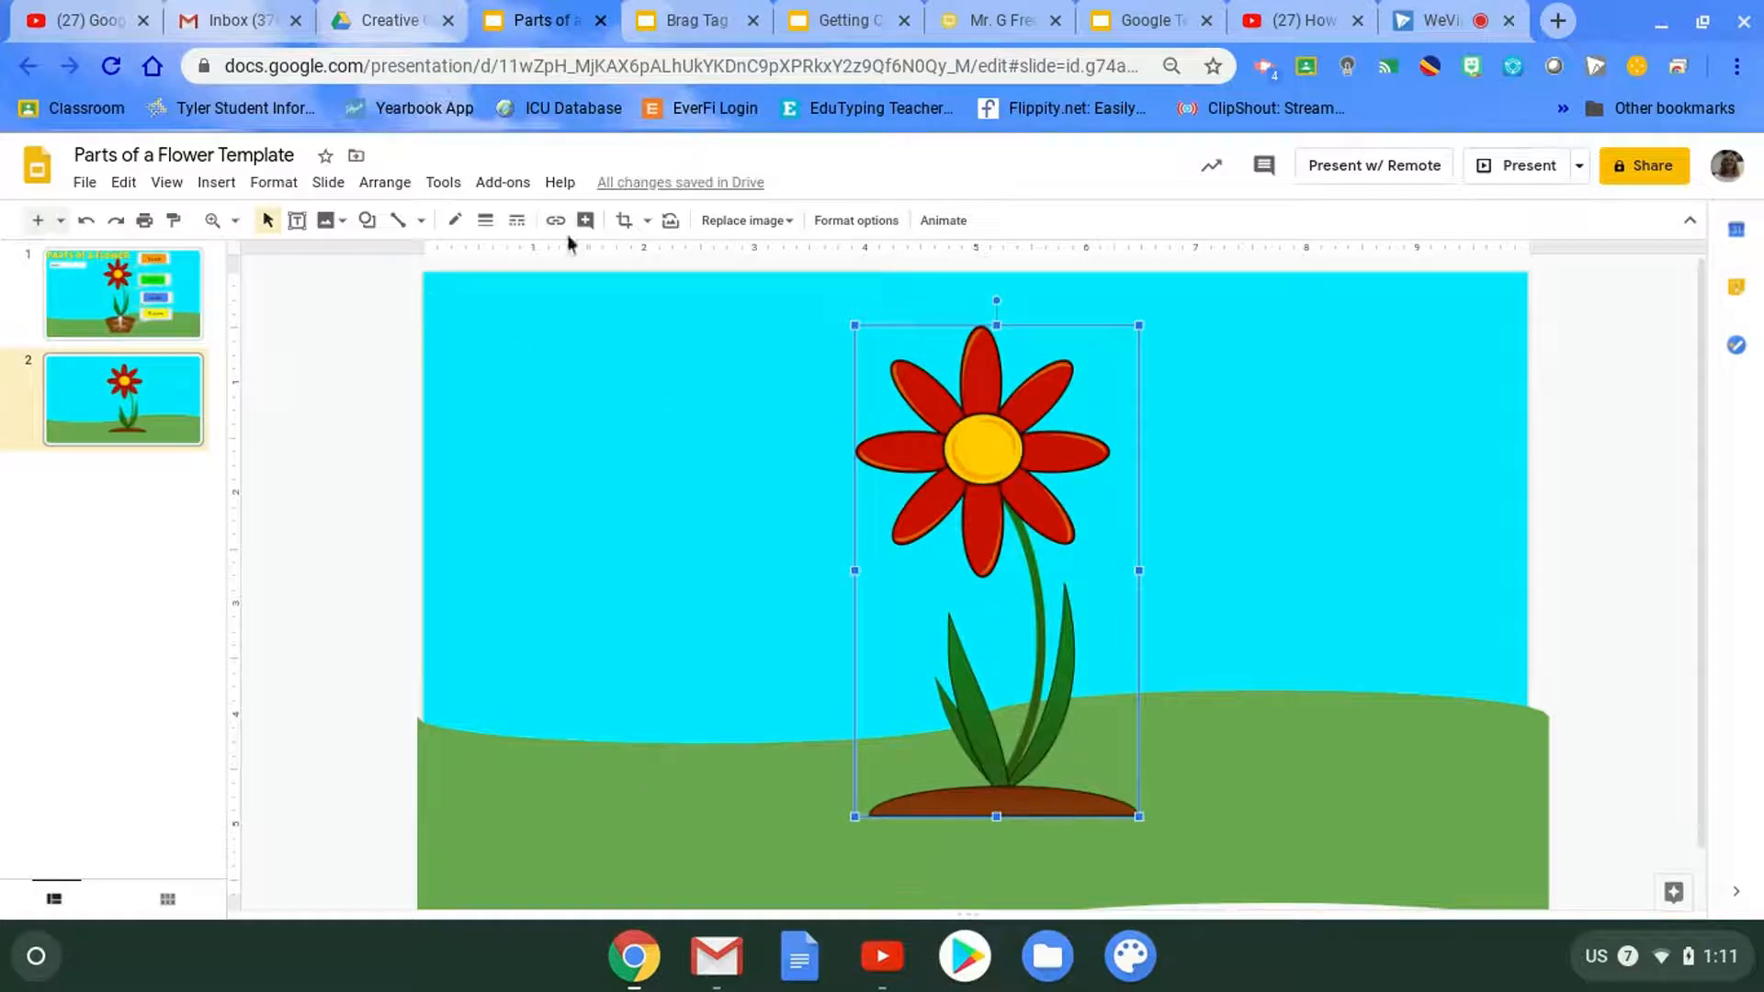
Draw an inverted trapezoid directly beneath the flower's soil, matching the soil's width, as a flowerpot
click(366, 220)
mouse_move(450, 257)
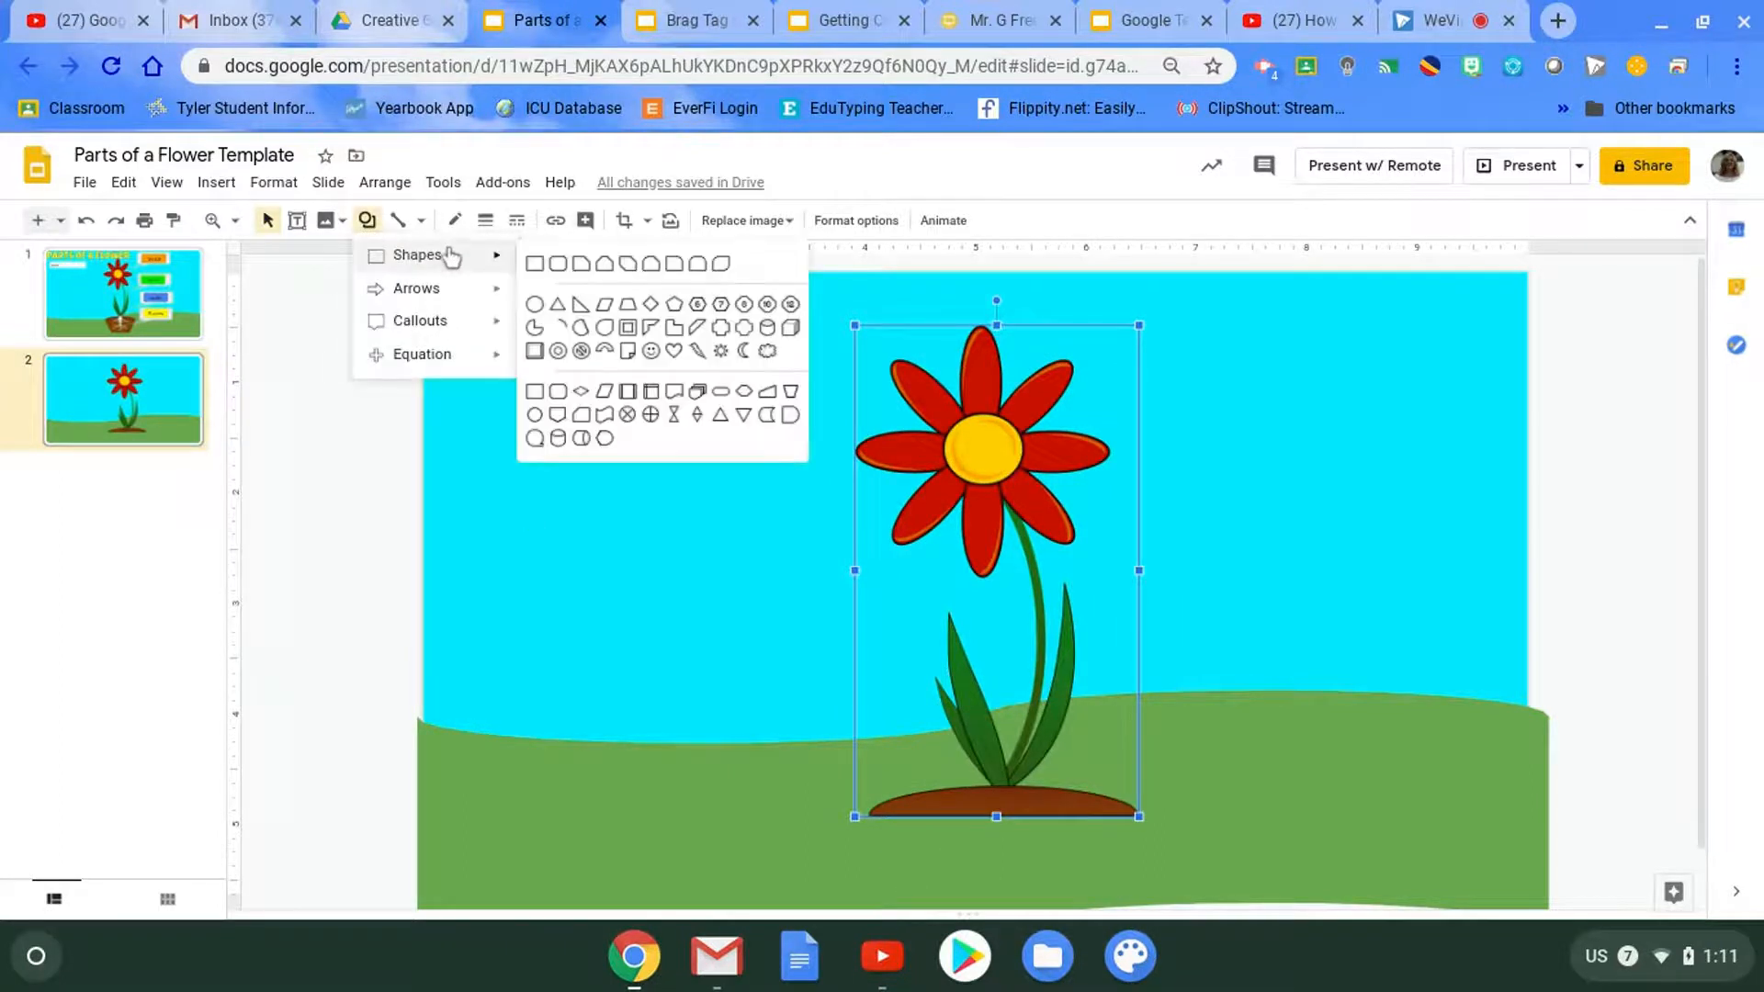
click(792, 395)
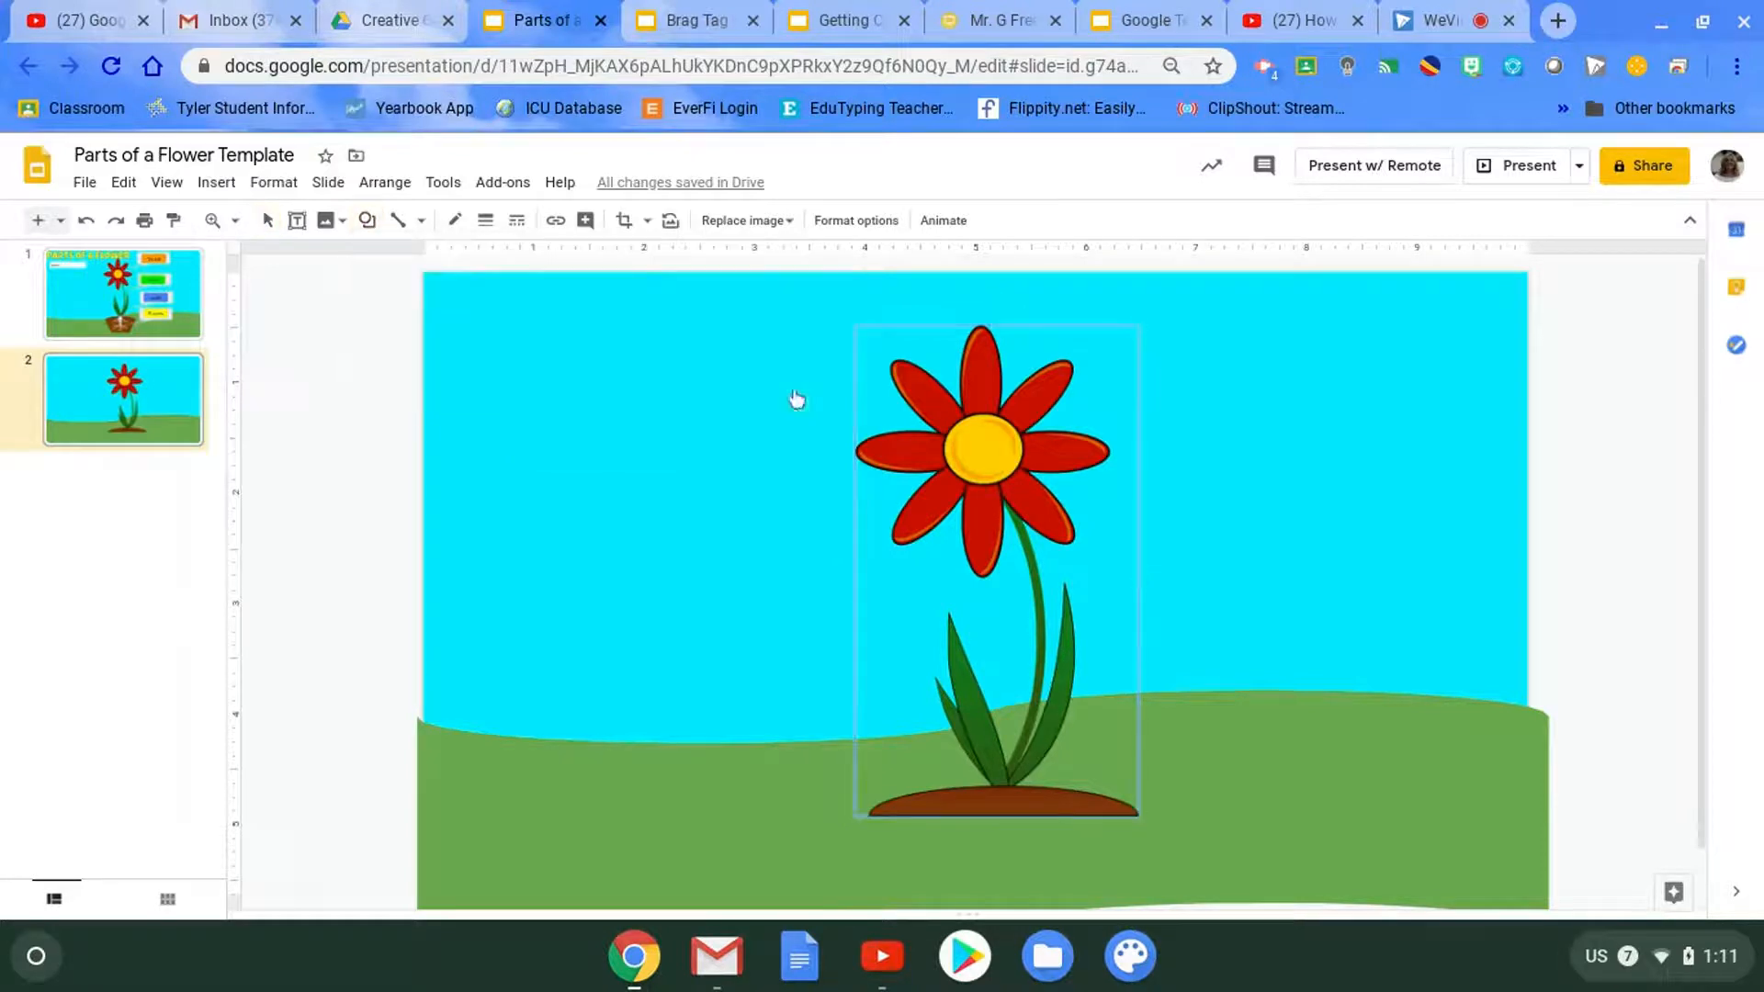
drag(944, 854, 1132, 894)
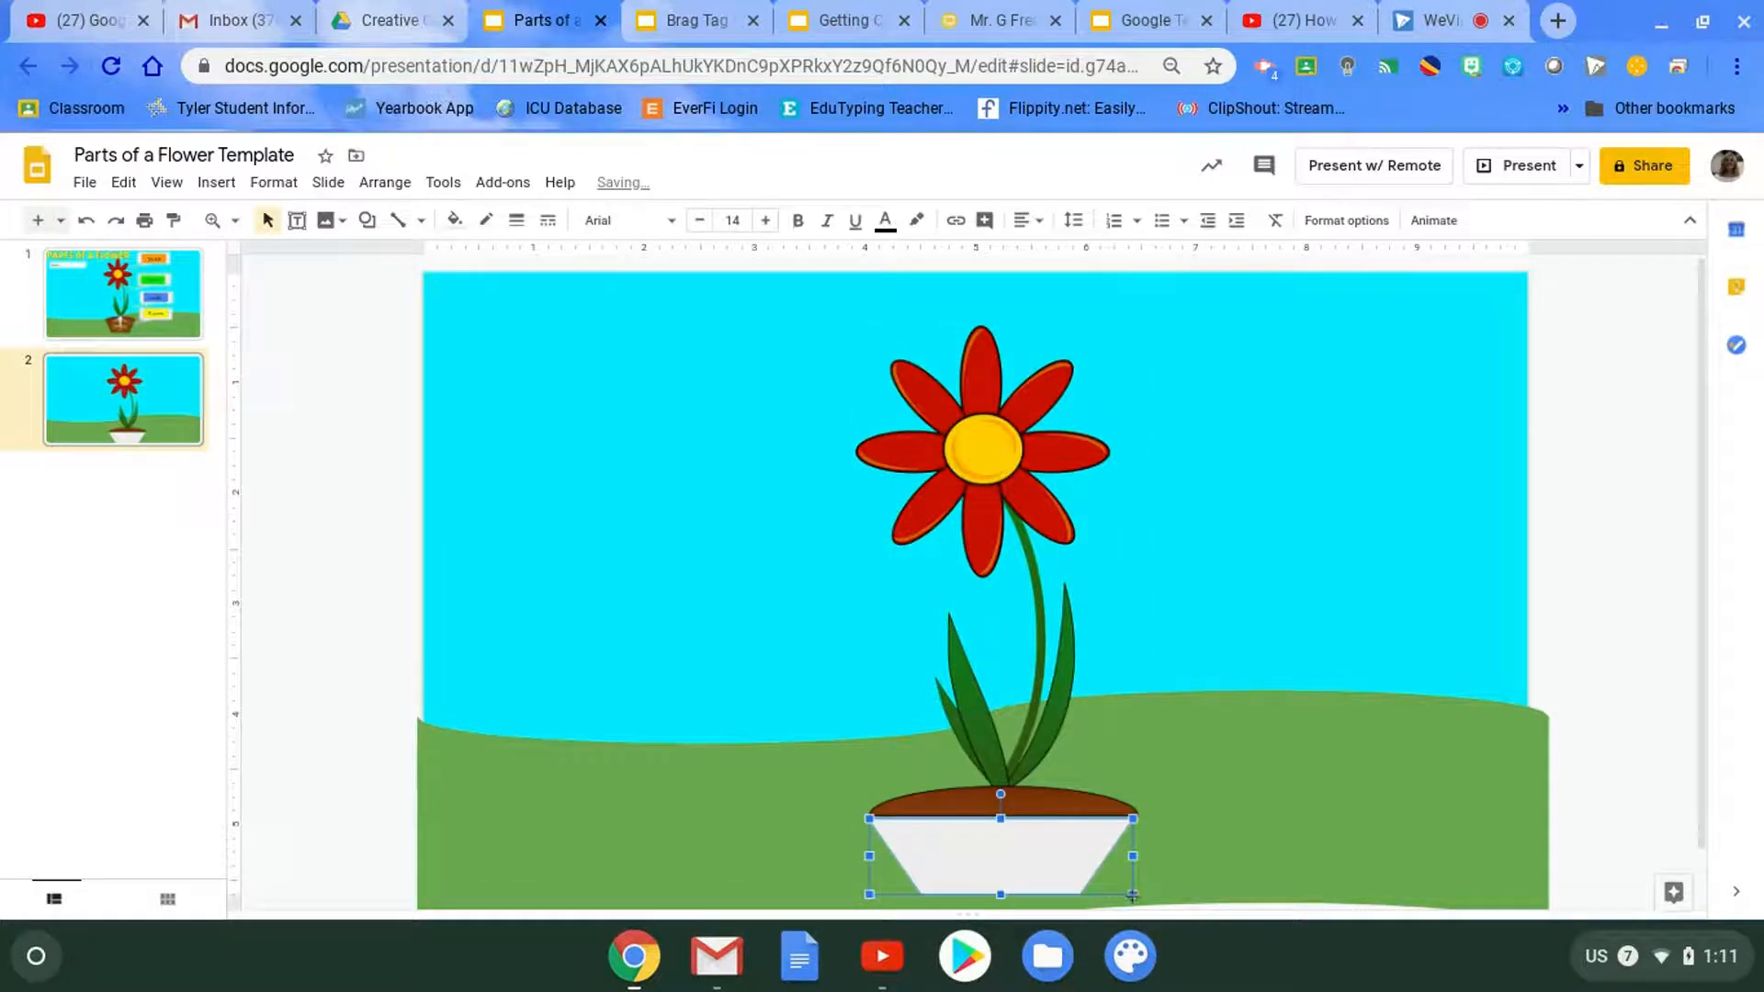
Fill the flowerpot shape with solid dark brown and make its border transparent
click(453, 225)
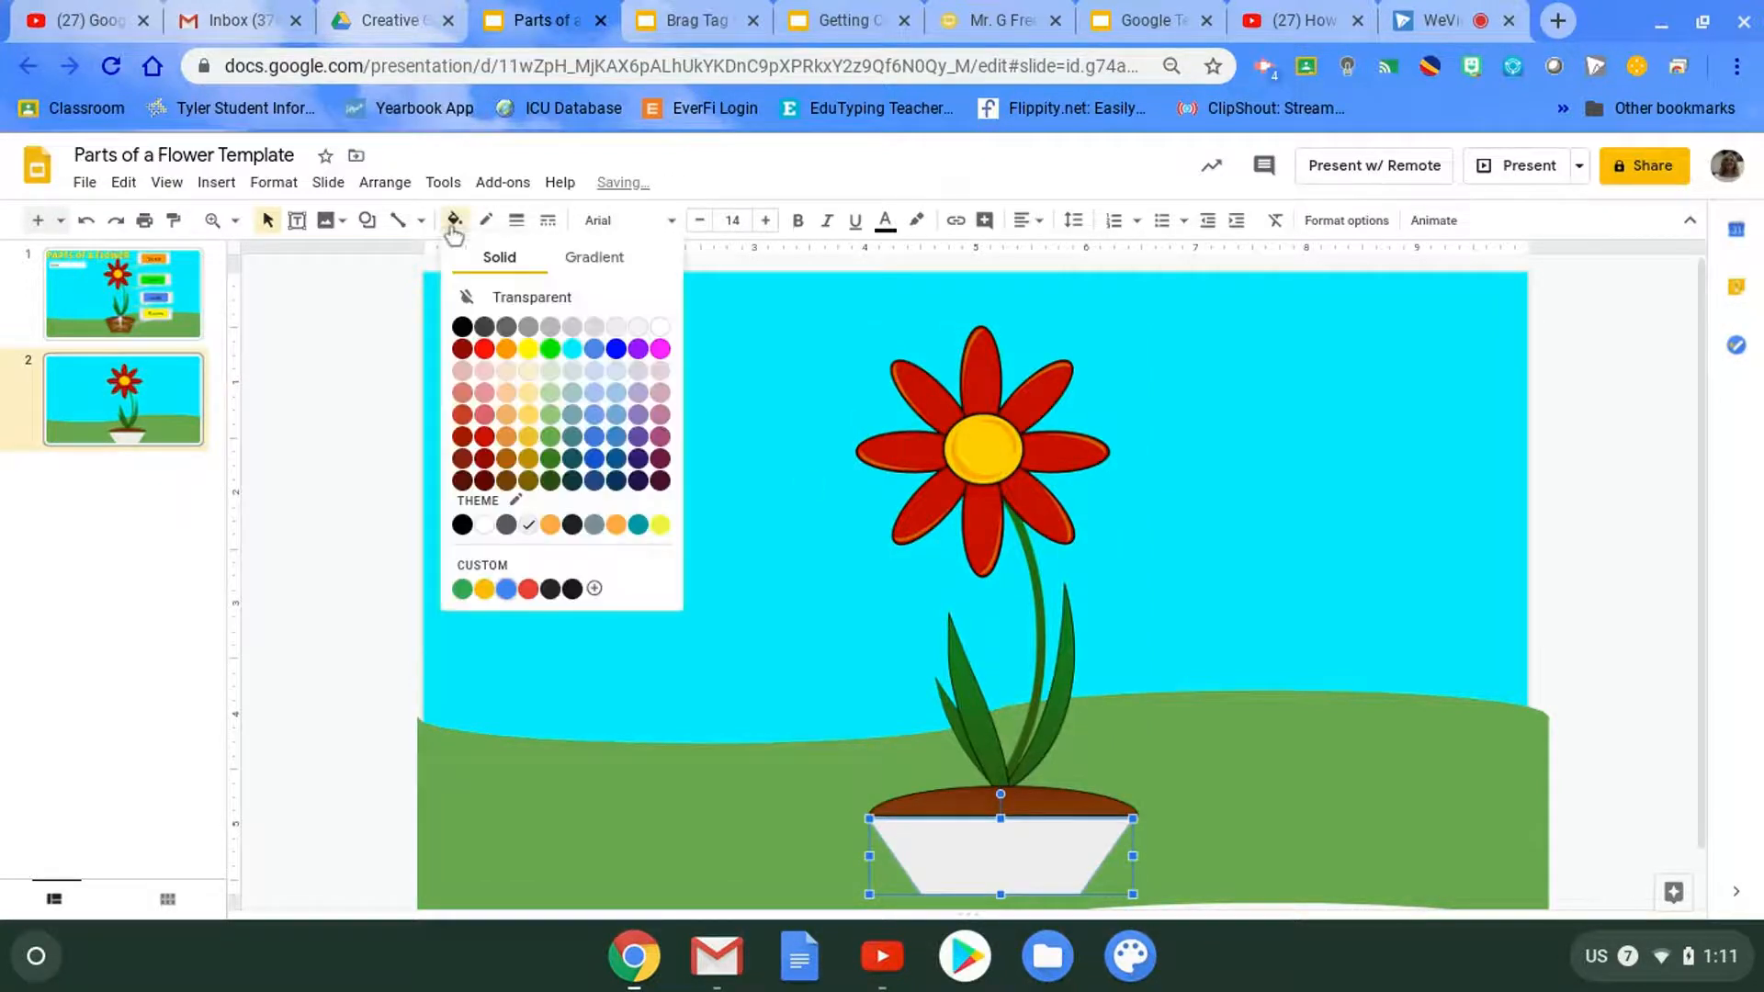
click(506, 489)
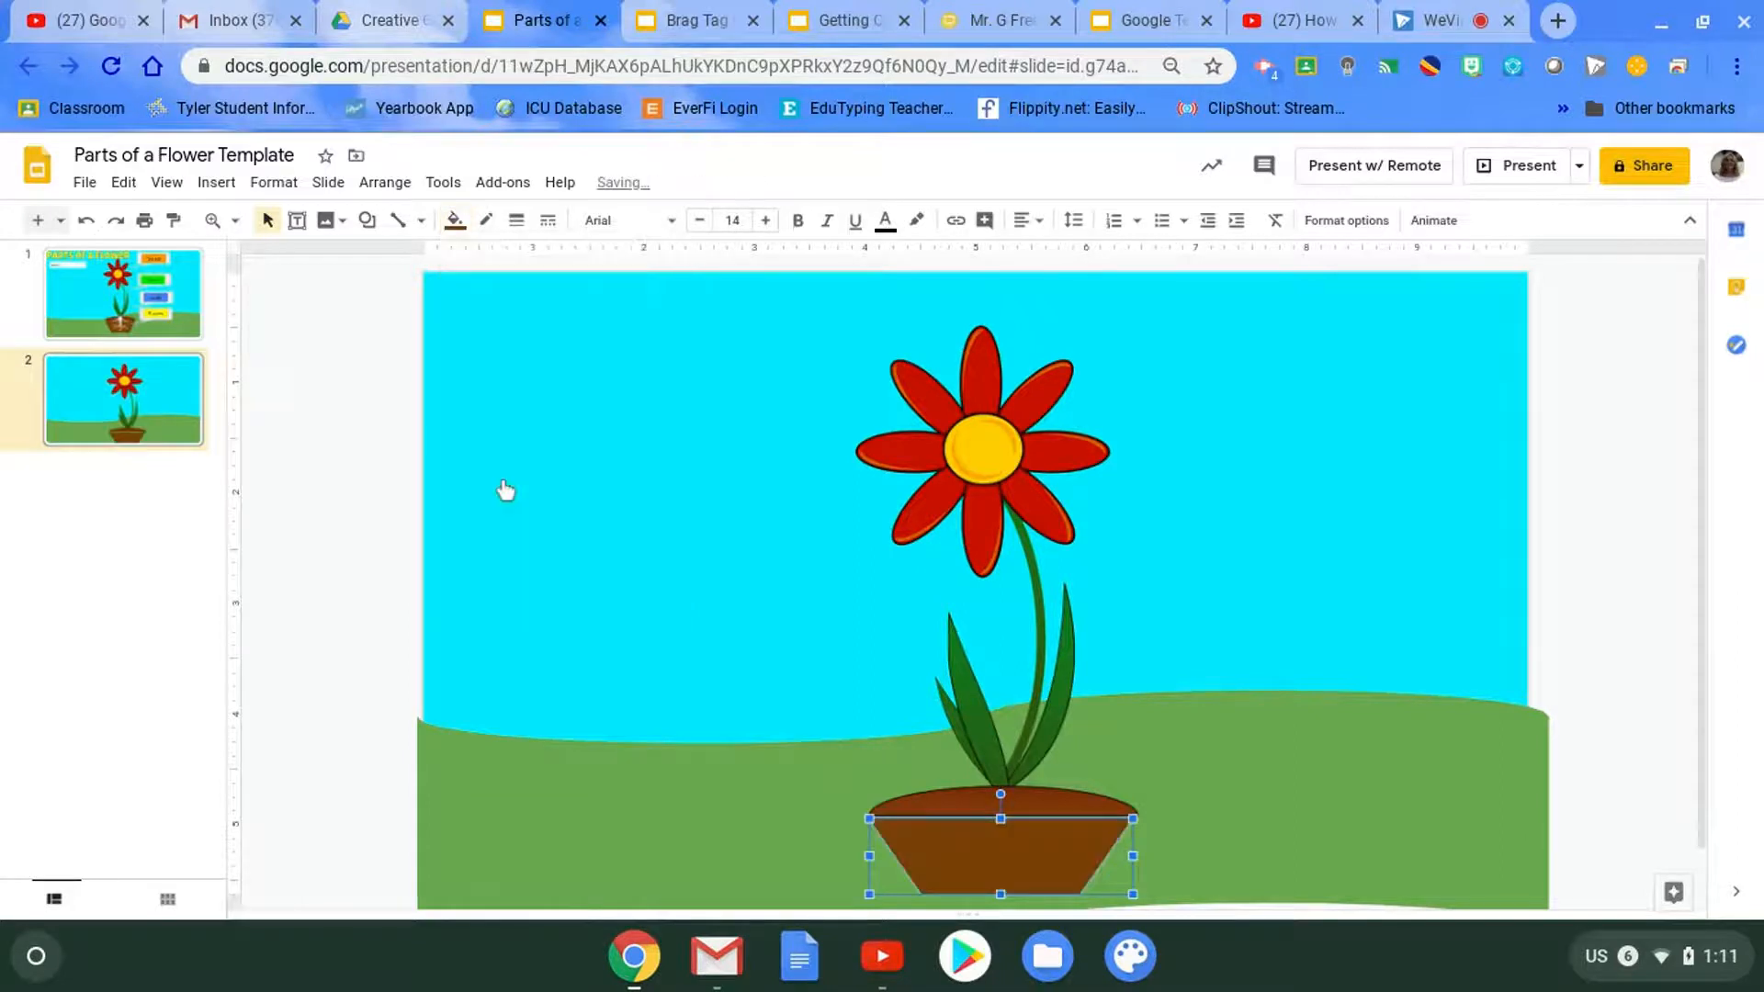
click(486, 221)
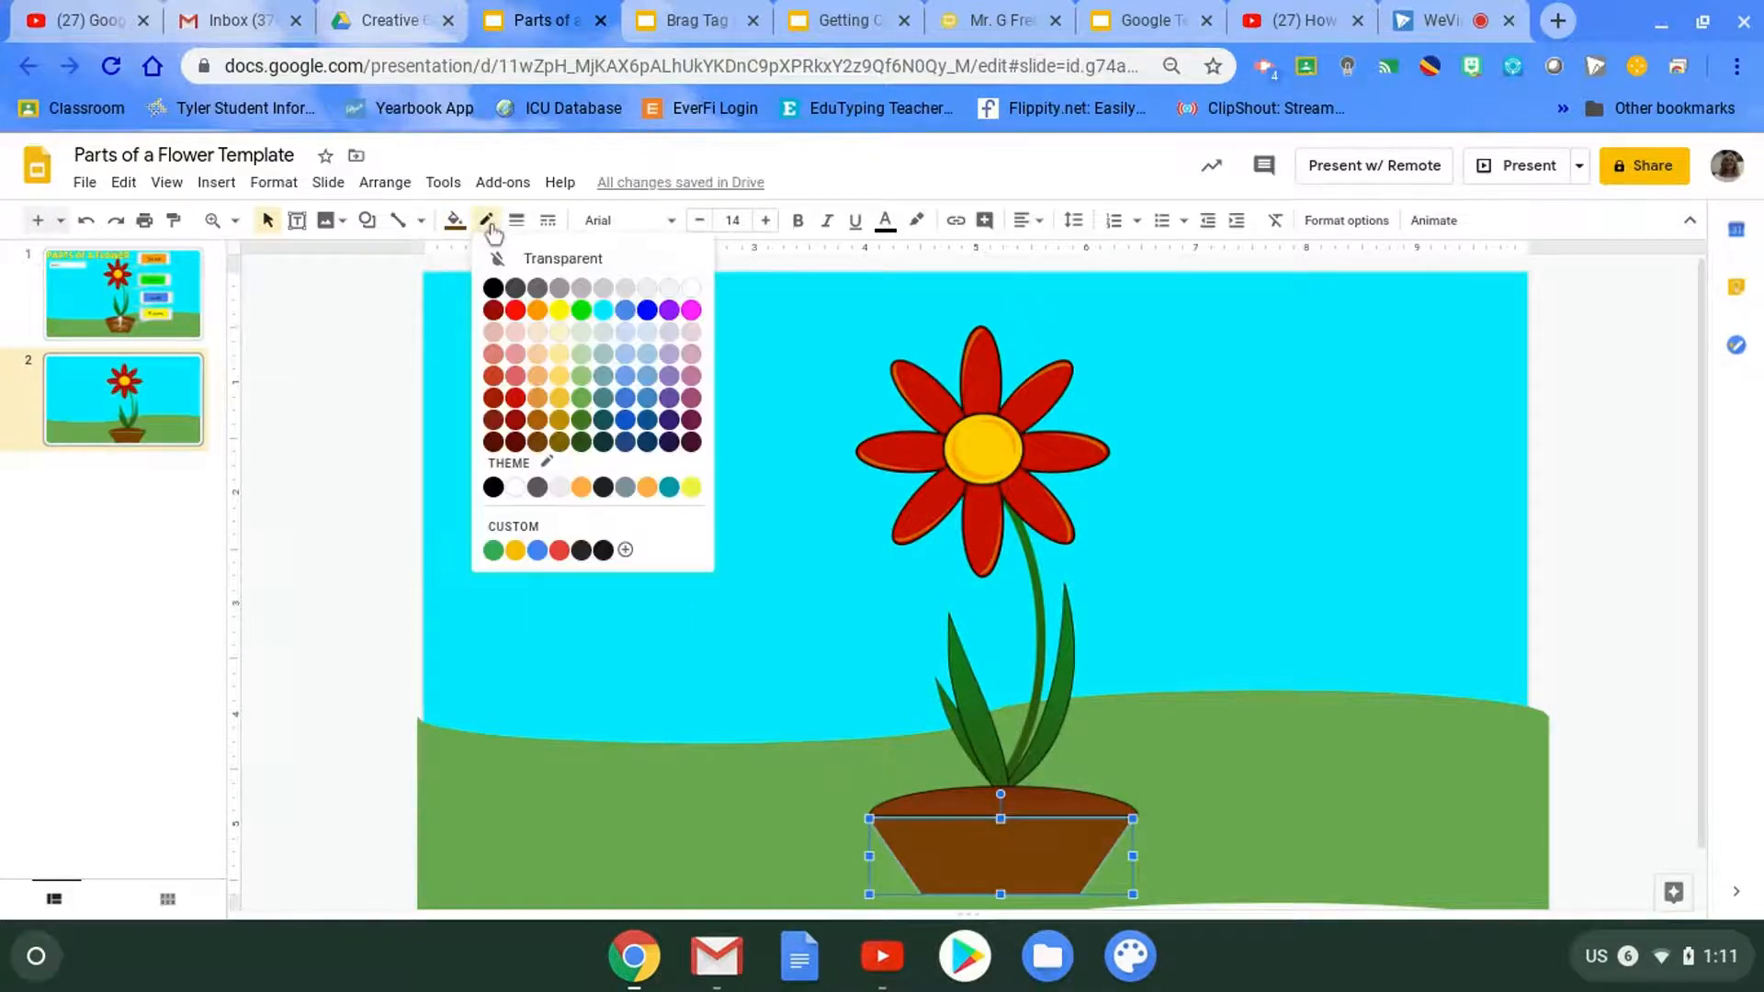
click(540, 259)
click(1078, 819)
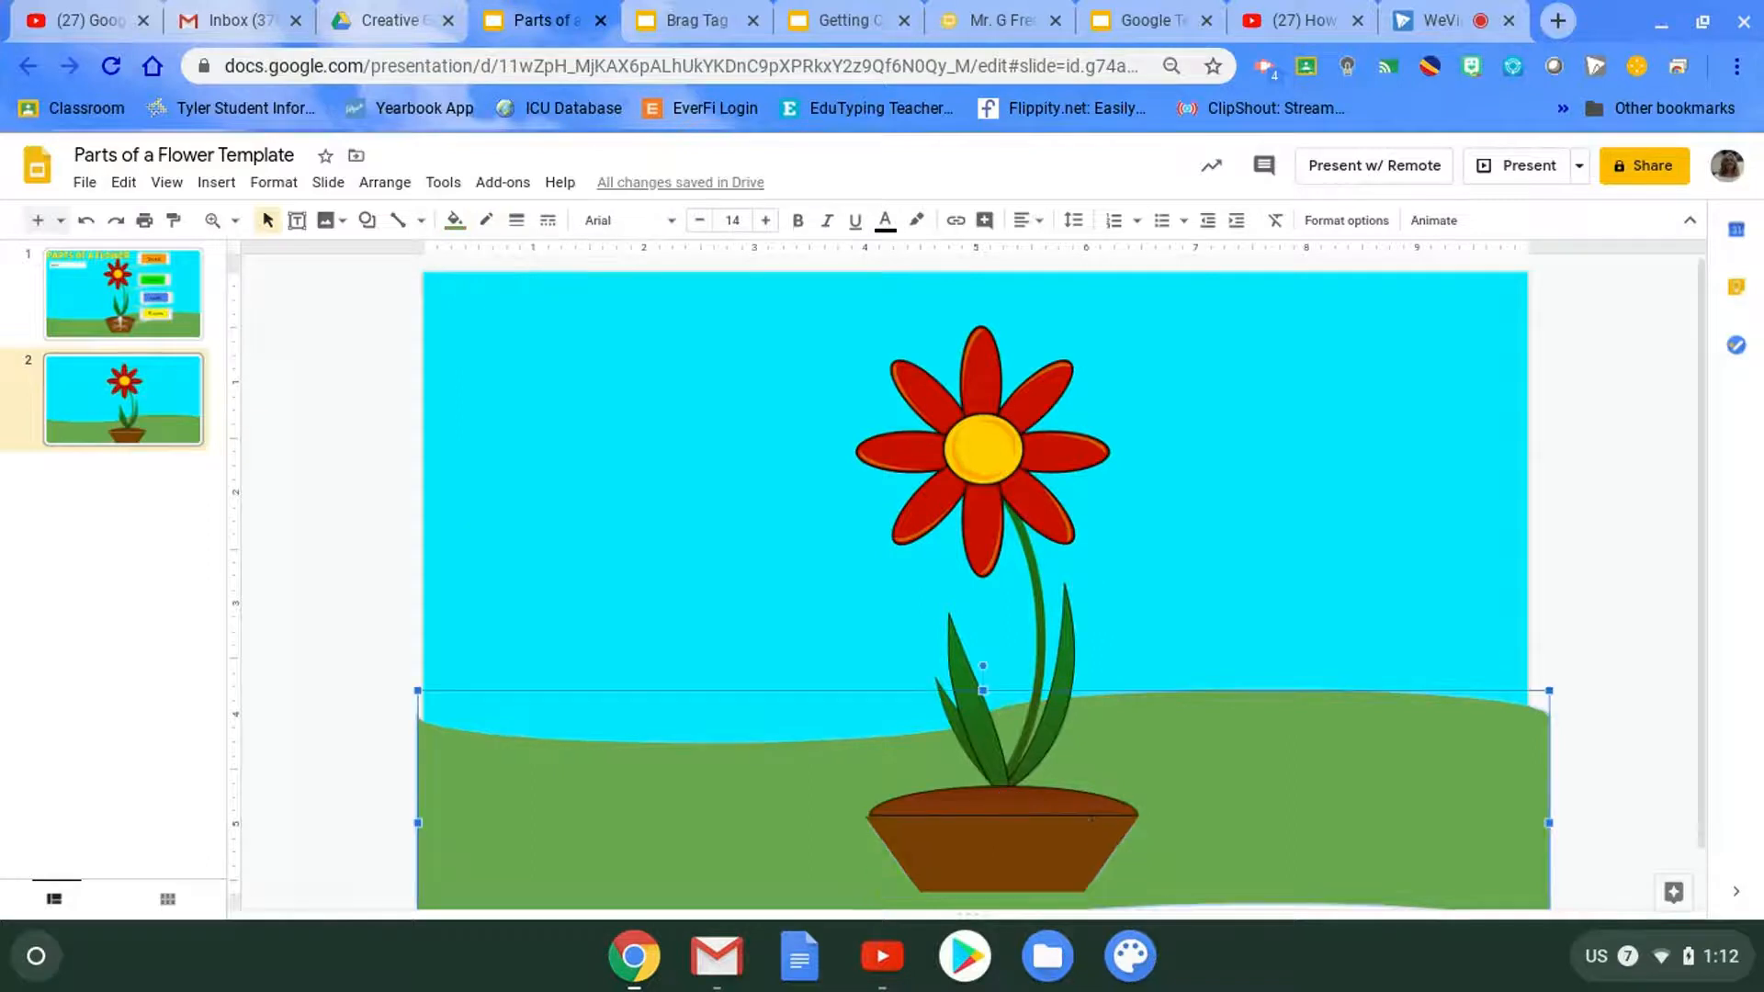
Search the web for images to insert, using the query "roots clipart"
click(211, 182)
mouse_move(301, 228)
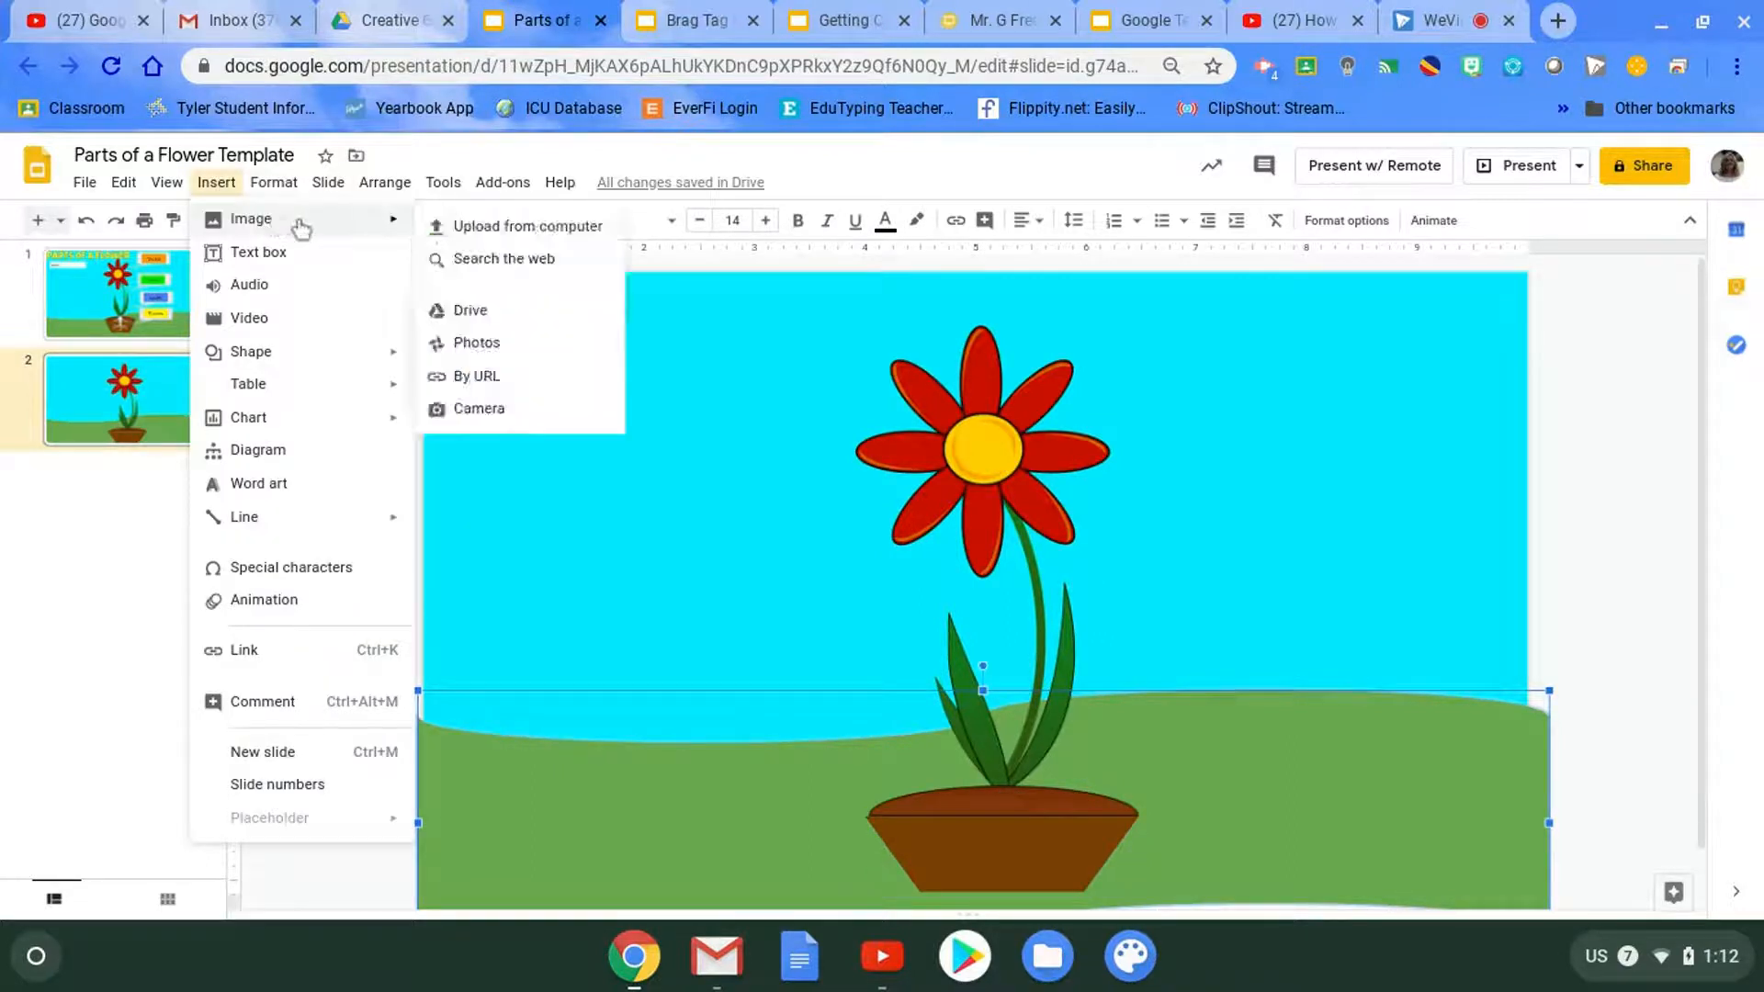
click(507, 260)
text(flowe clipart)
key(Return)
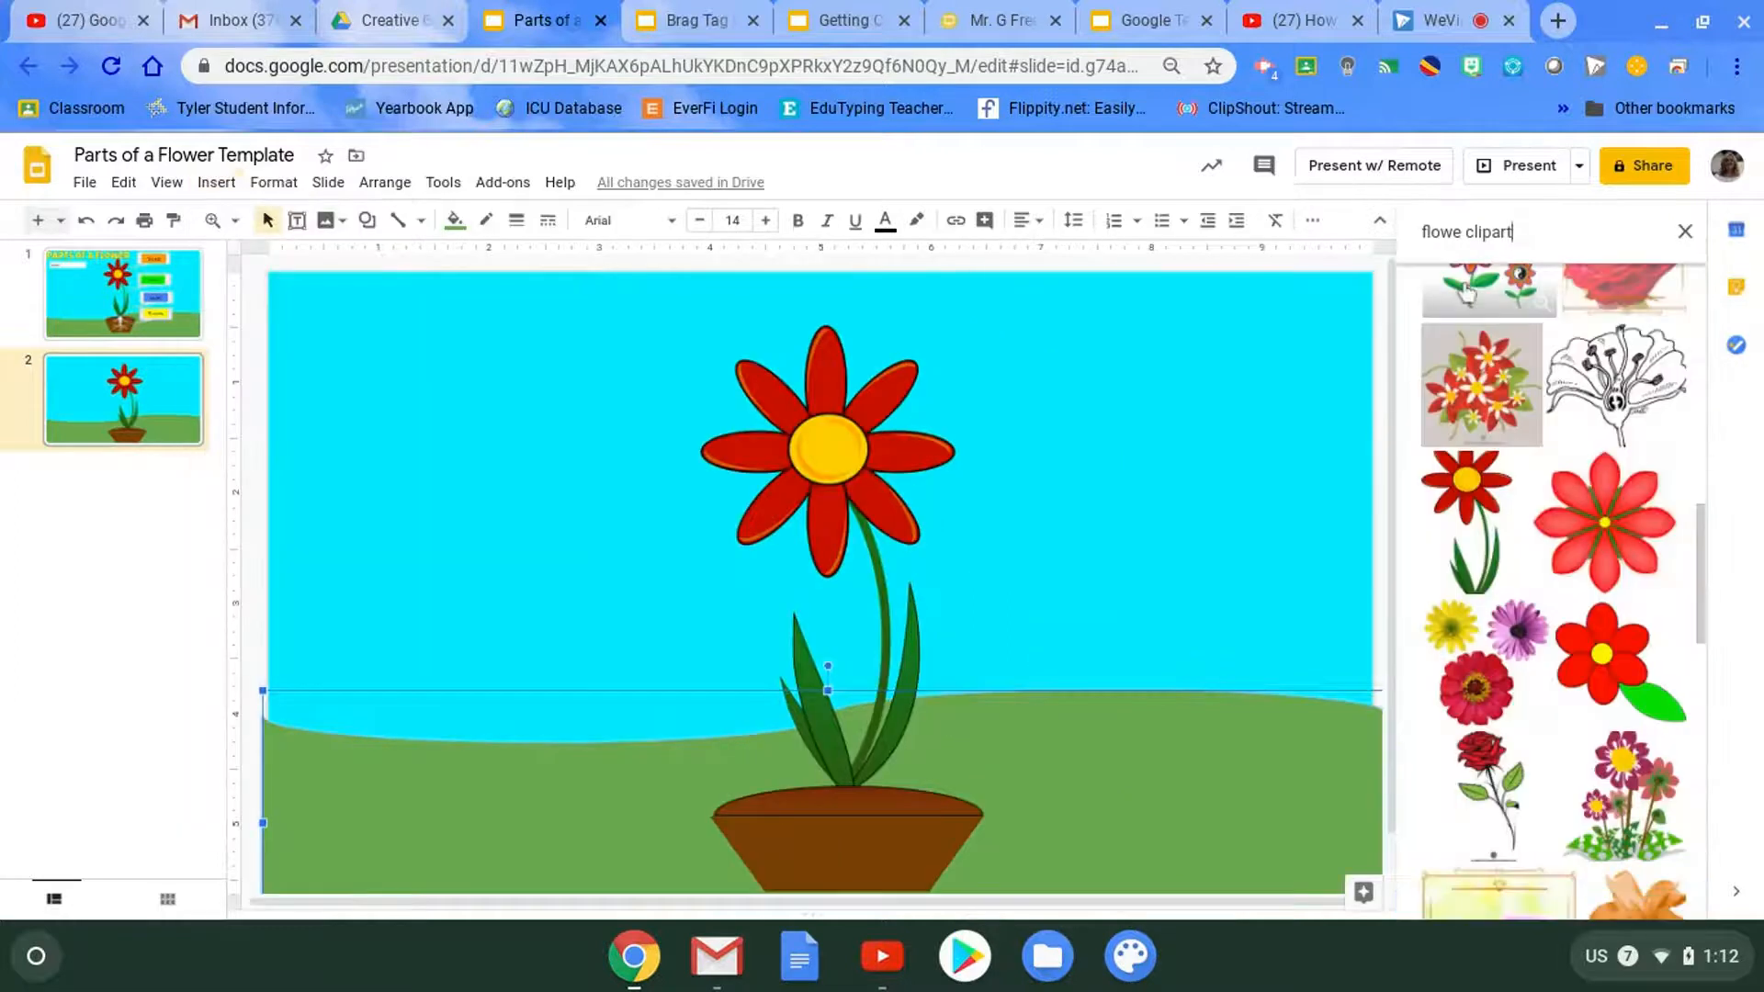
click(1465, 233)
key(BackSpace)
key(BackSpace)
key(BackSpace)
key(BackSpace)
key(BackSpace)
key(BackSpace)
text(roots)
key(Return)
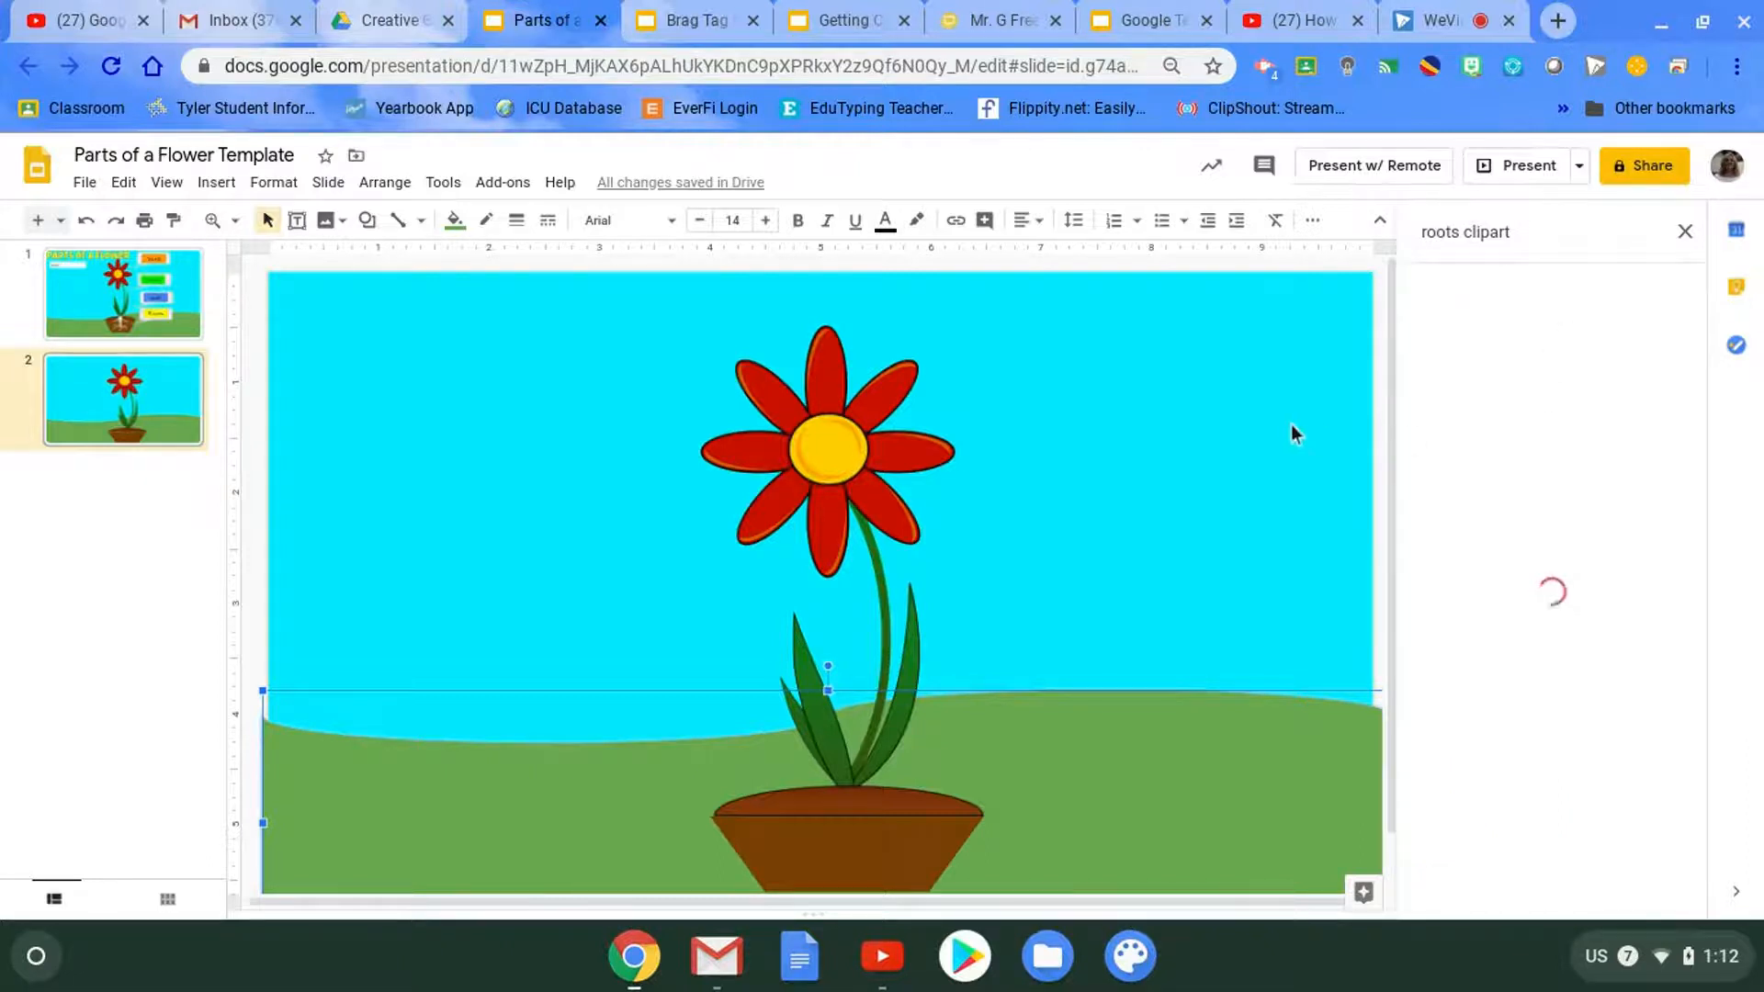
Insert the green tree picture with brown roots and crop away everything above the roots
scroll(1286, 420, down, 2)
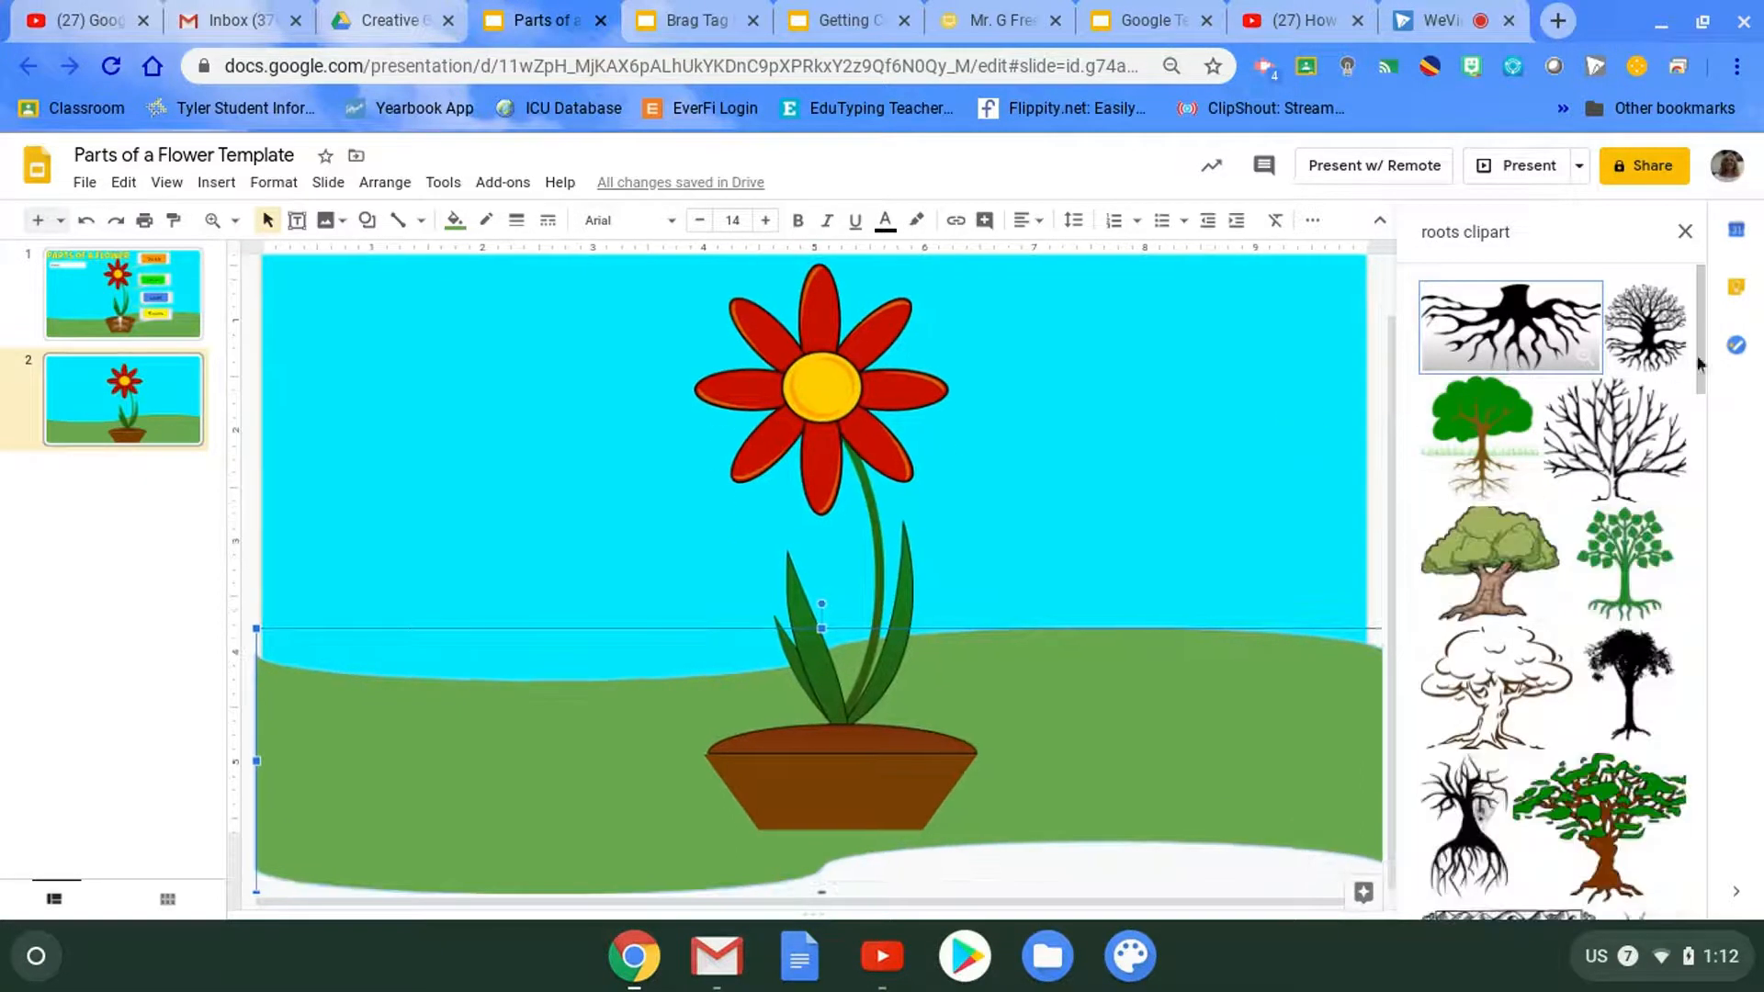
click(1483, 444)
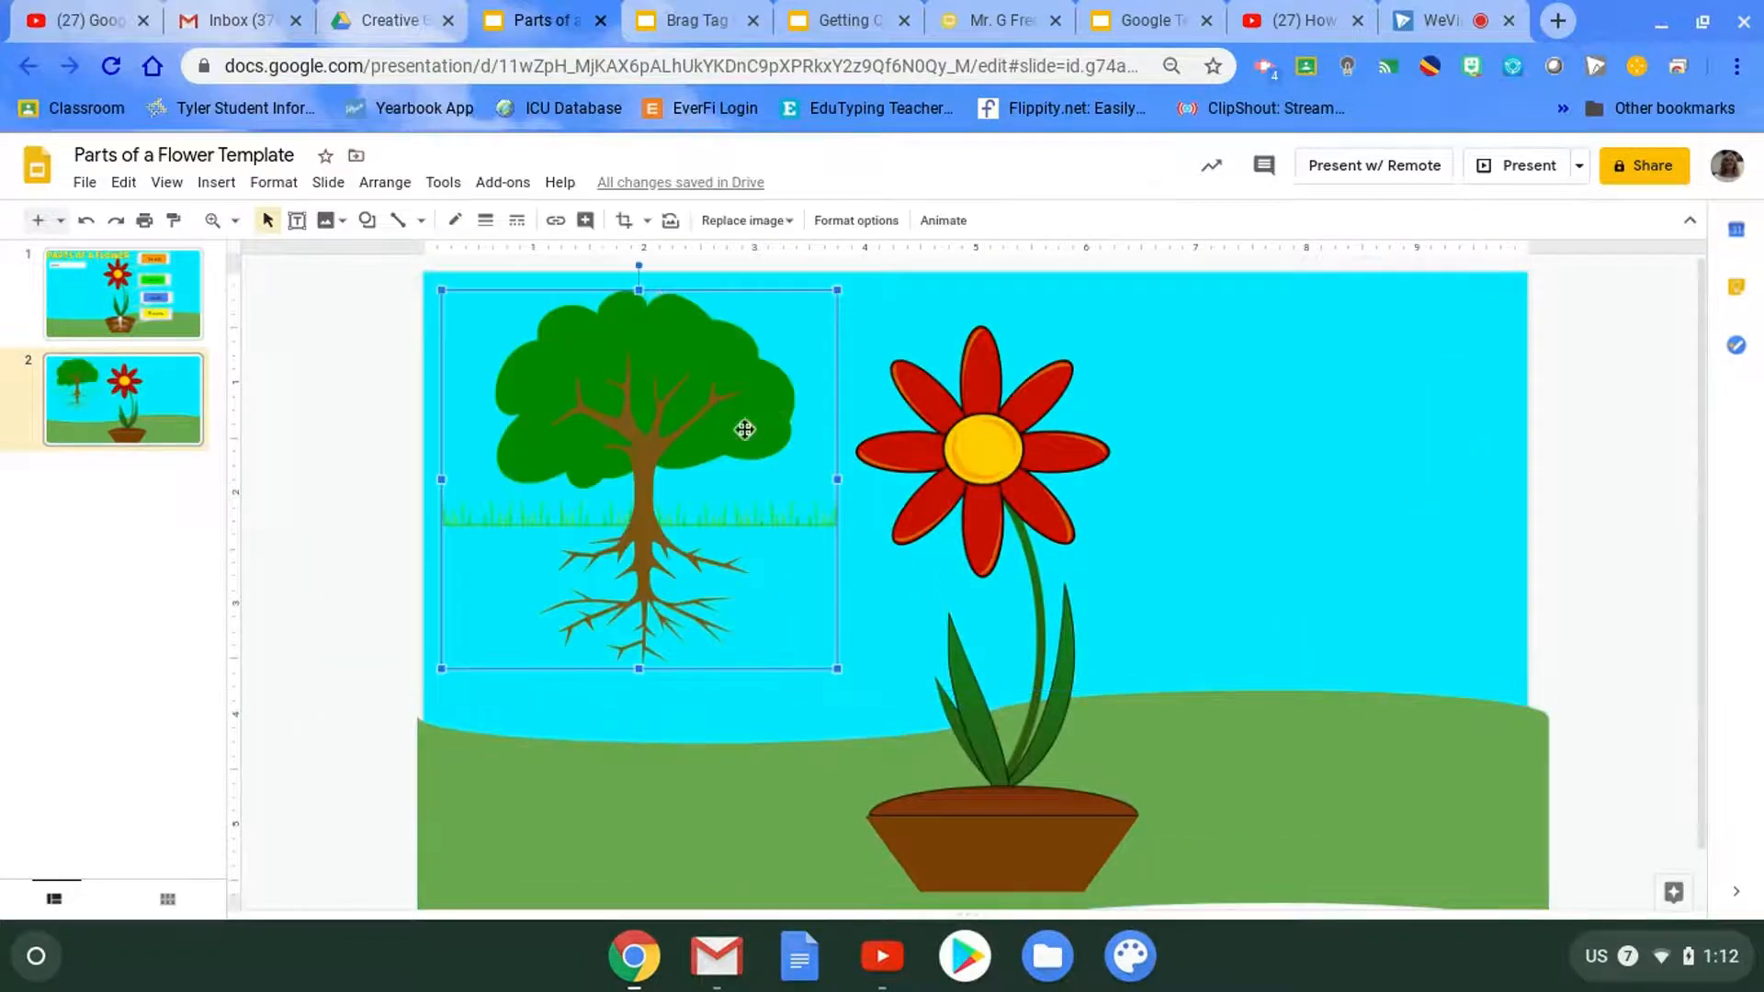
click(624, 221)
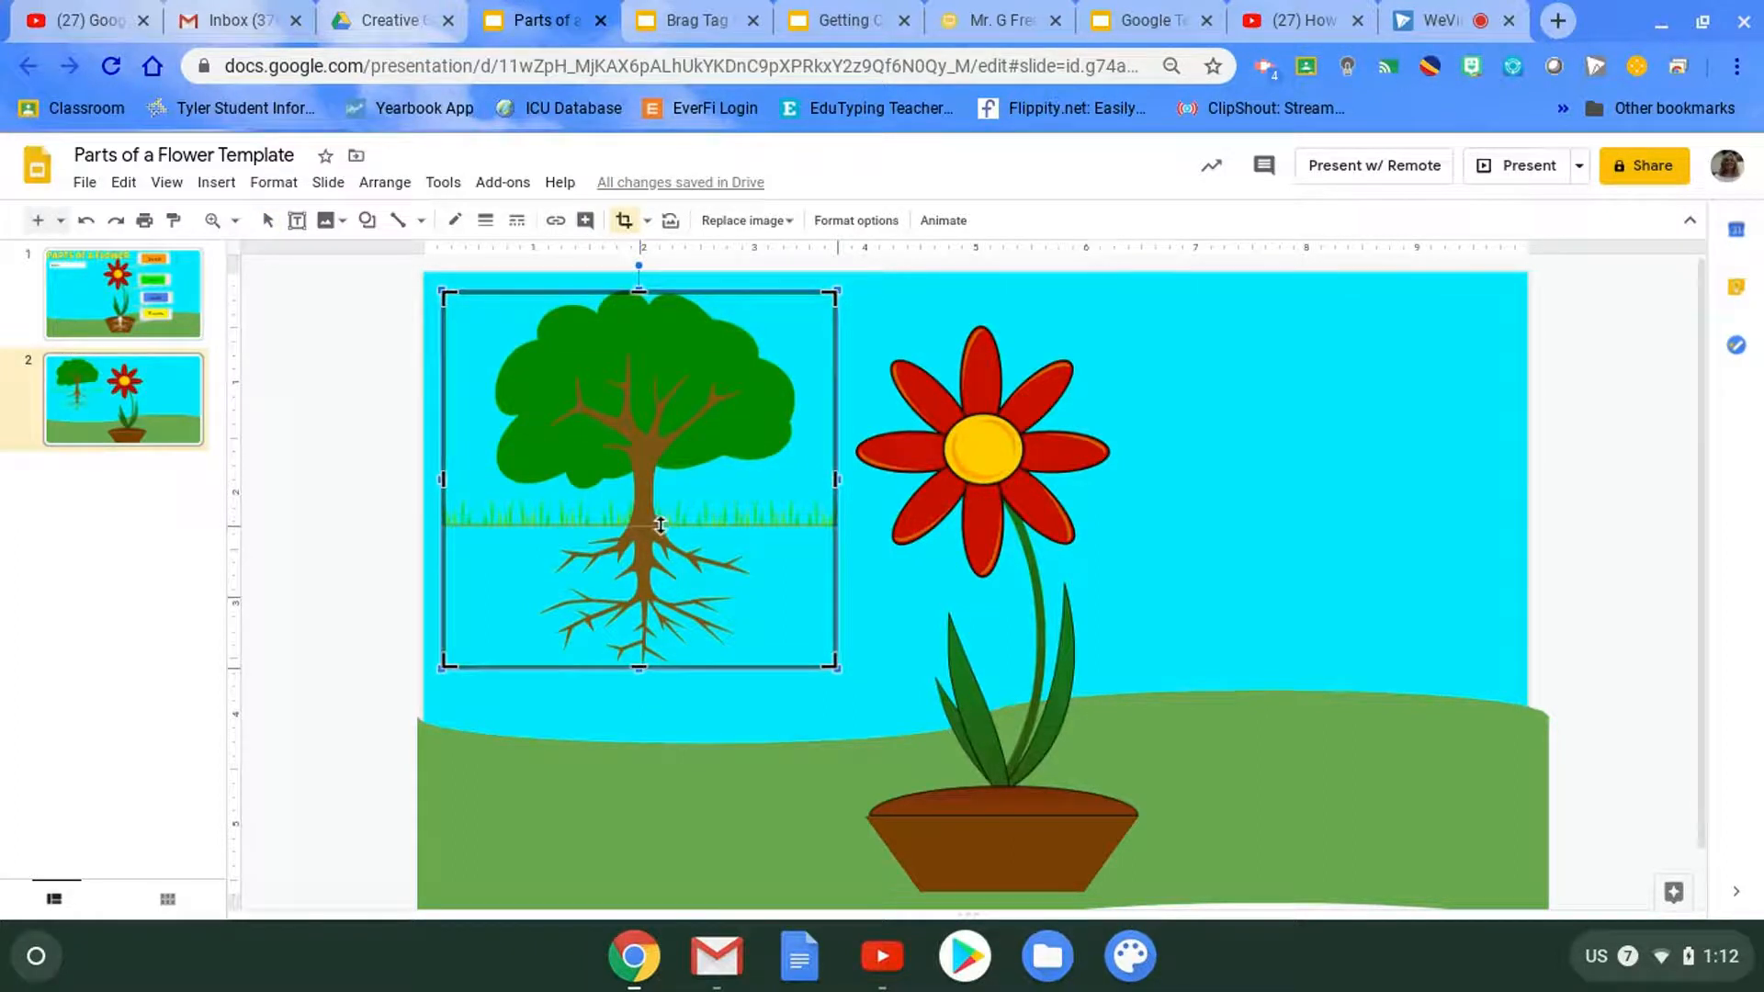
drag(660, 527, 660, 530)
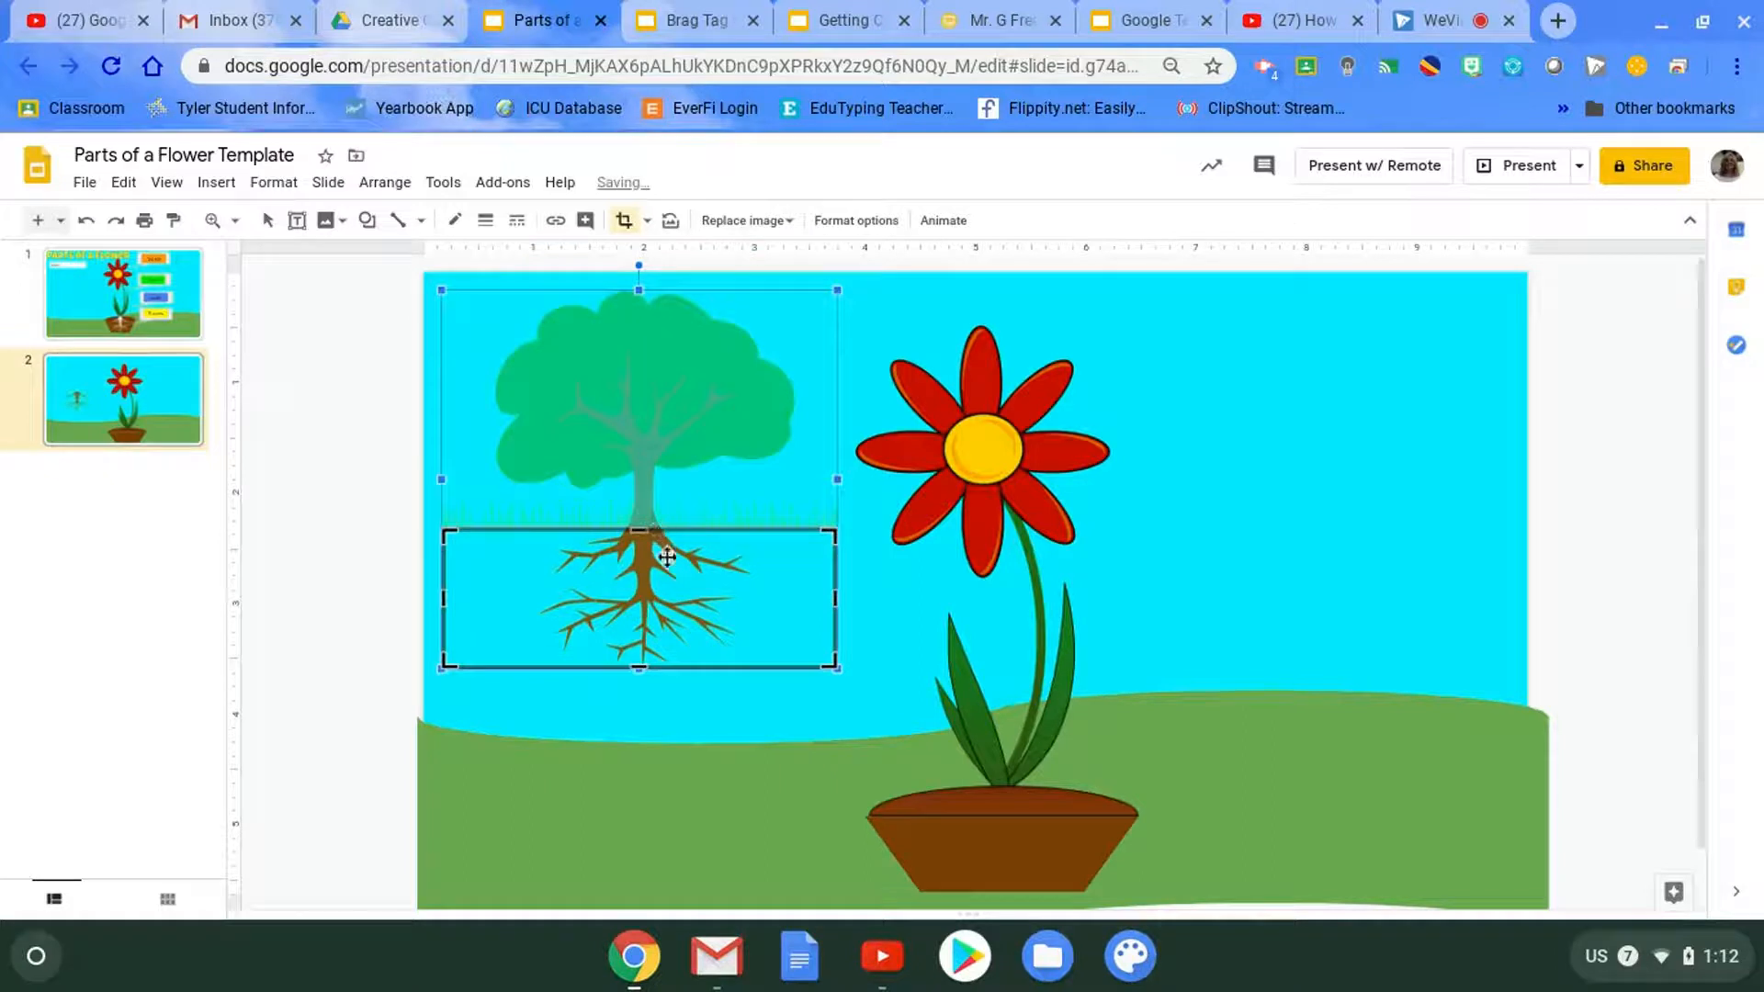
Recolor the cropped roots picture with the Light 2 option
click(856, 220)
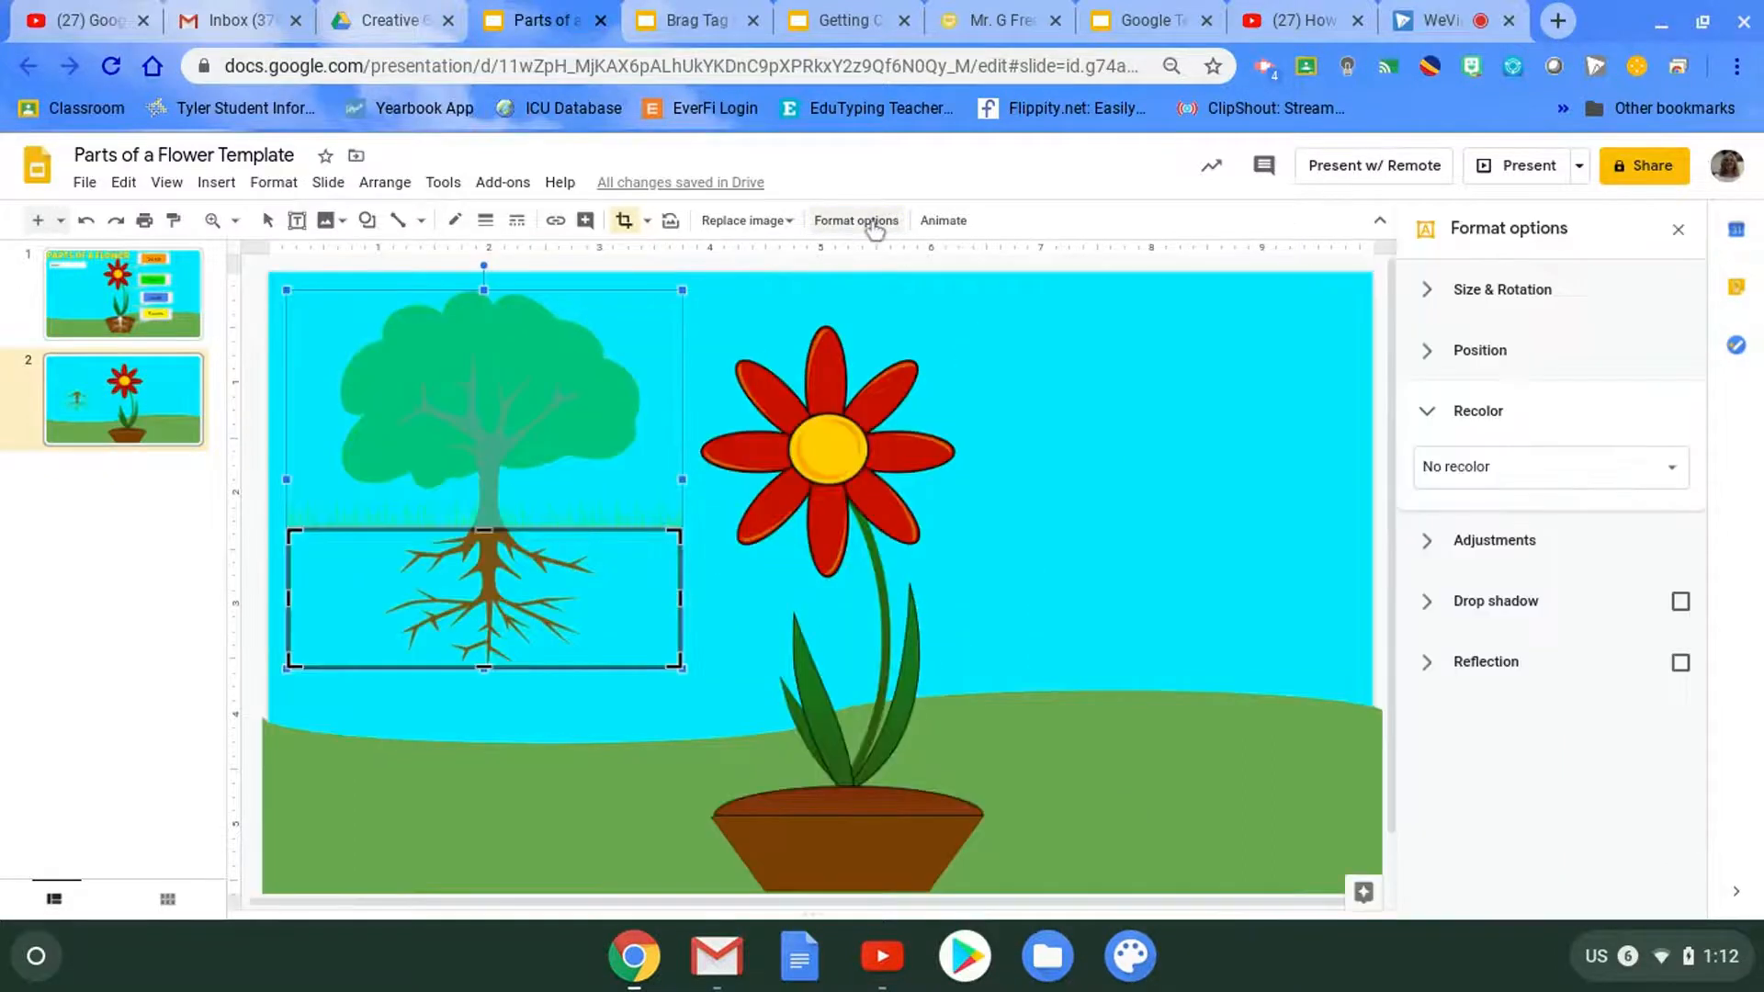
click(1667, 468)
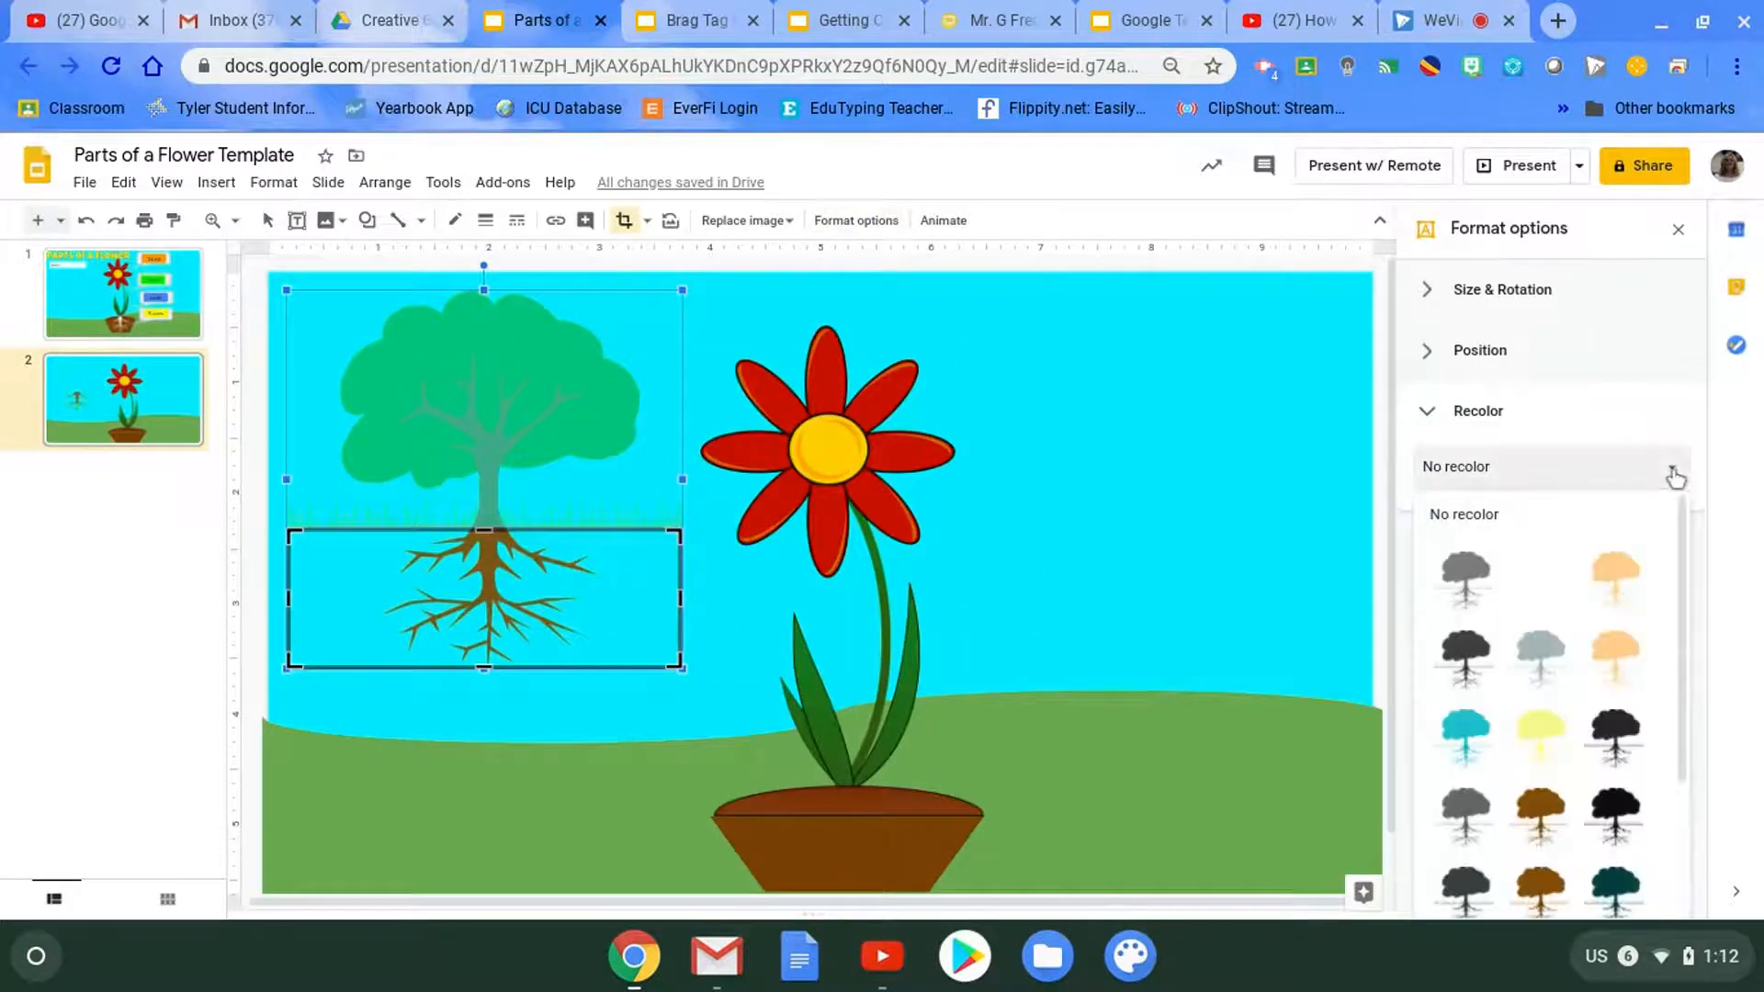
click(1564, 567)
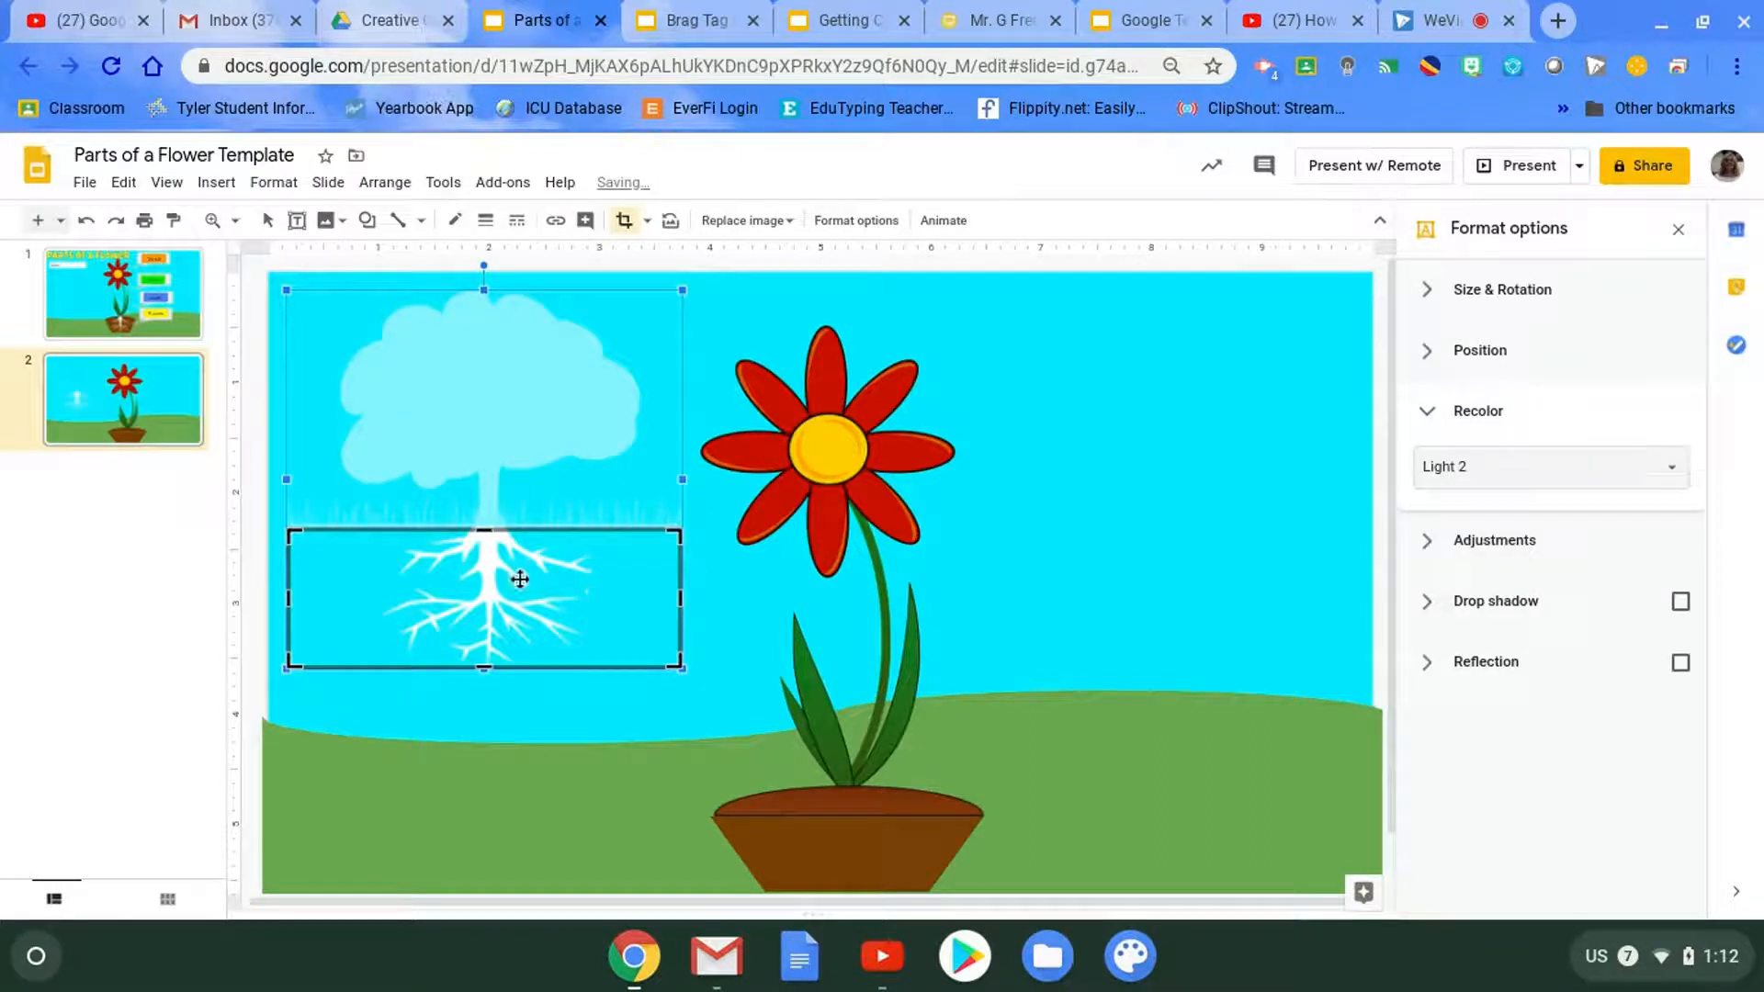
Finish cropping the roots picture, shrink it, and place it over the flowerpot below the stem
click(421, 732)
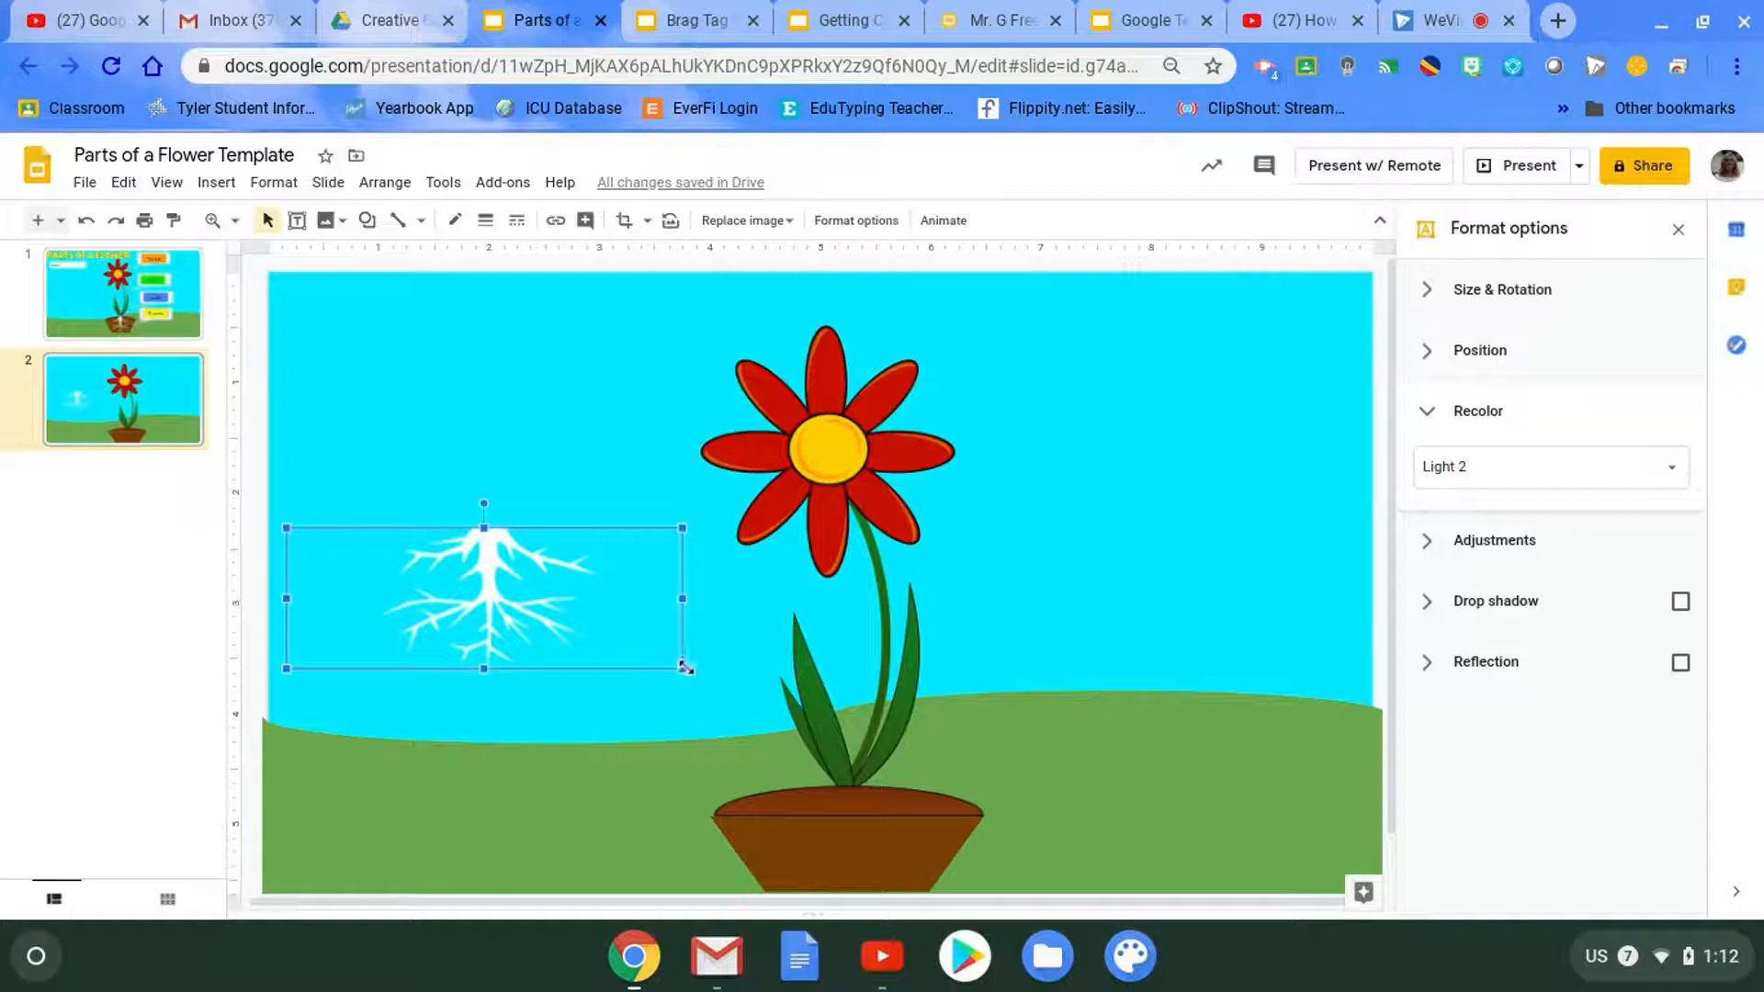
drag(642, 646, 619, 644)
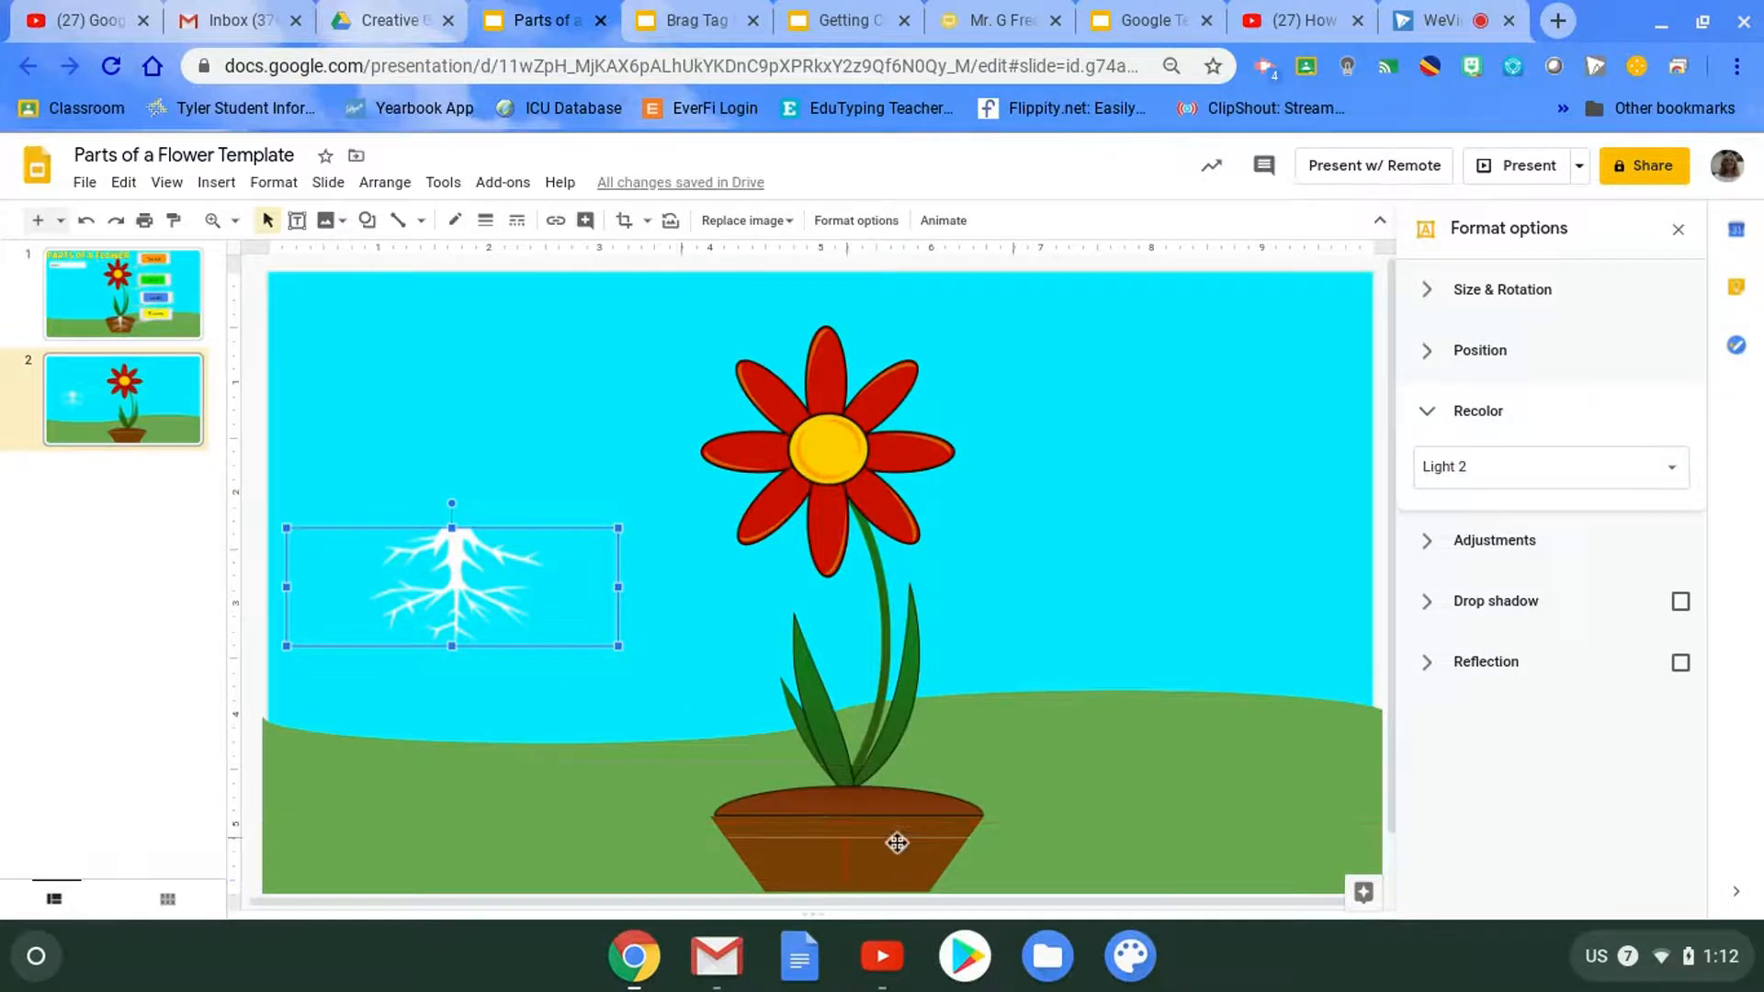
drag(900, 836, 885, 794)
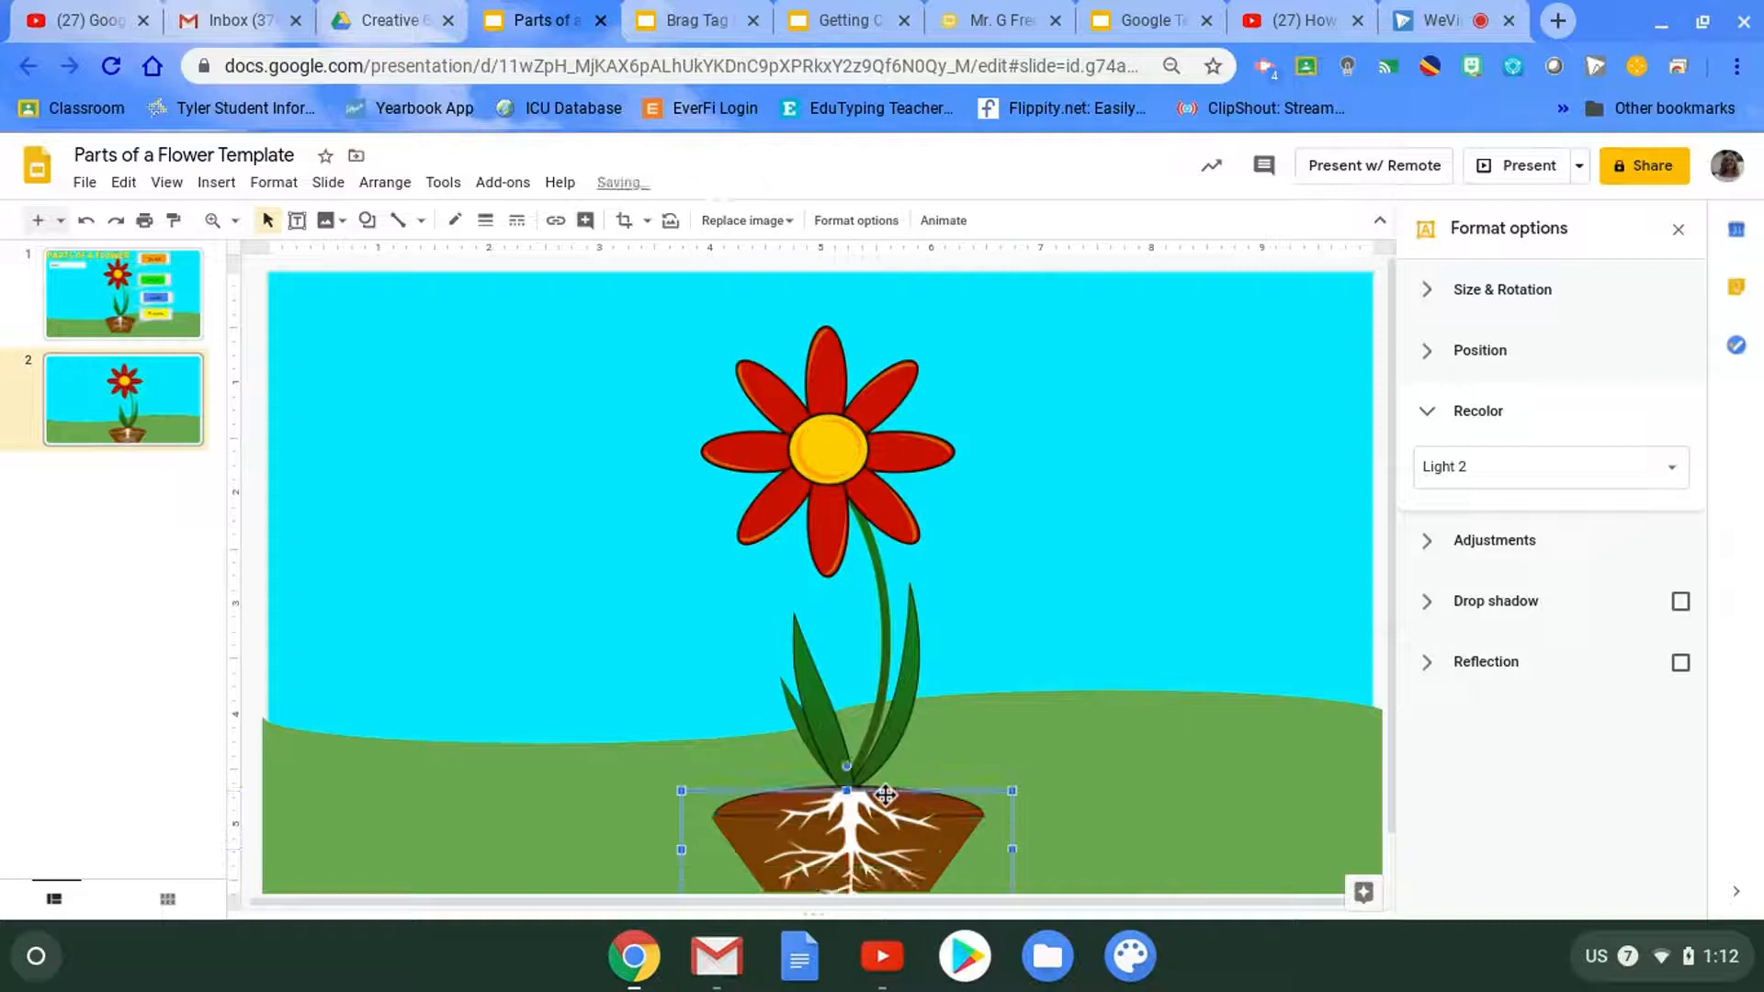
Shrink the roots further to fit within the flowerpot, align them under the stem's base, and close the format options
scroll(1023, 803, down, 1)
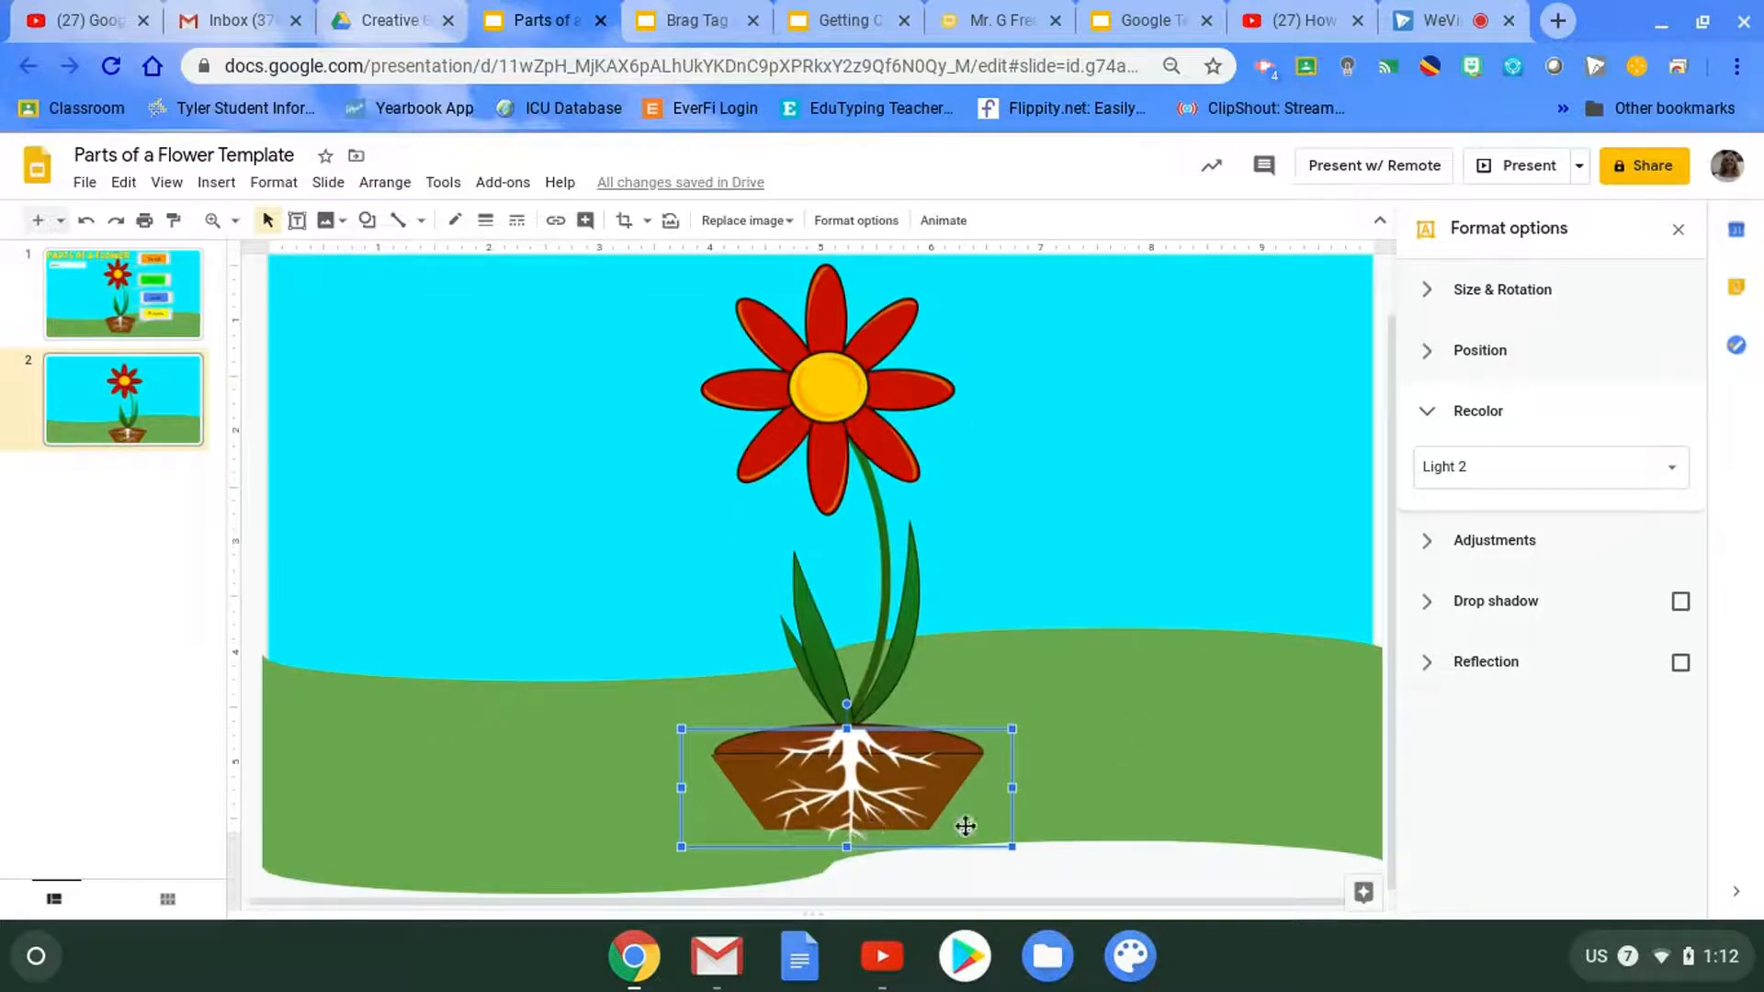
drag(988, 829, 940, 812)
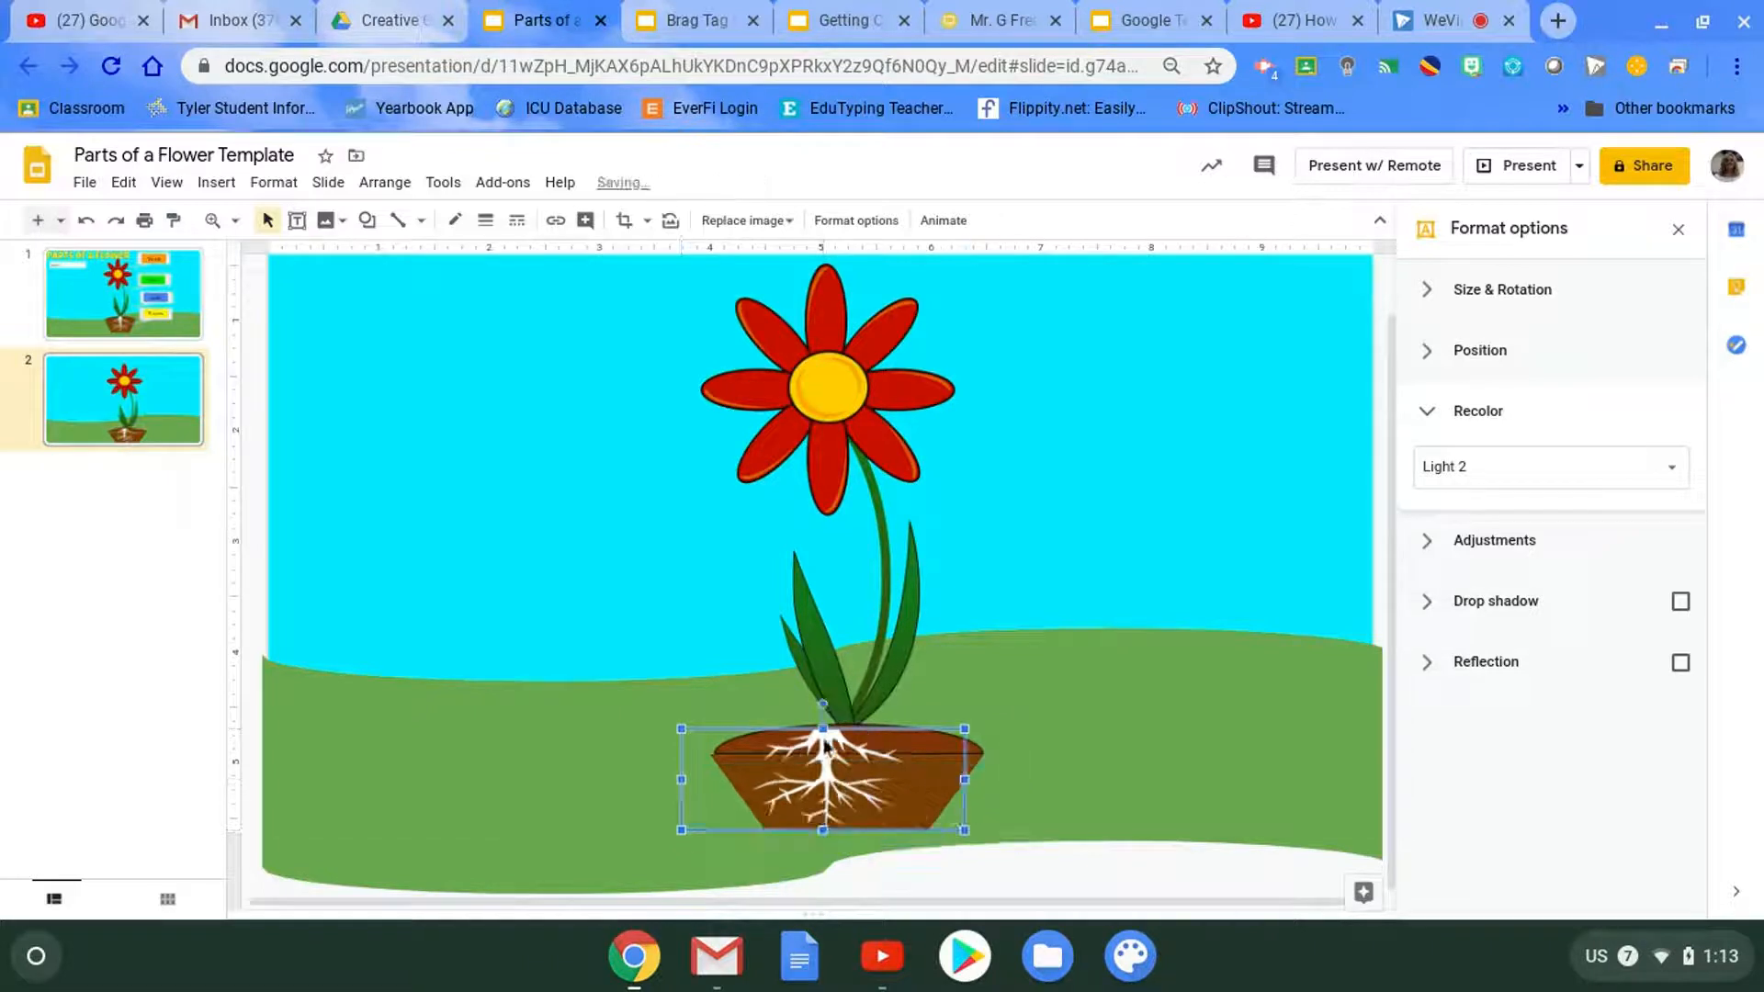
drag(834, 728, 859, 730)
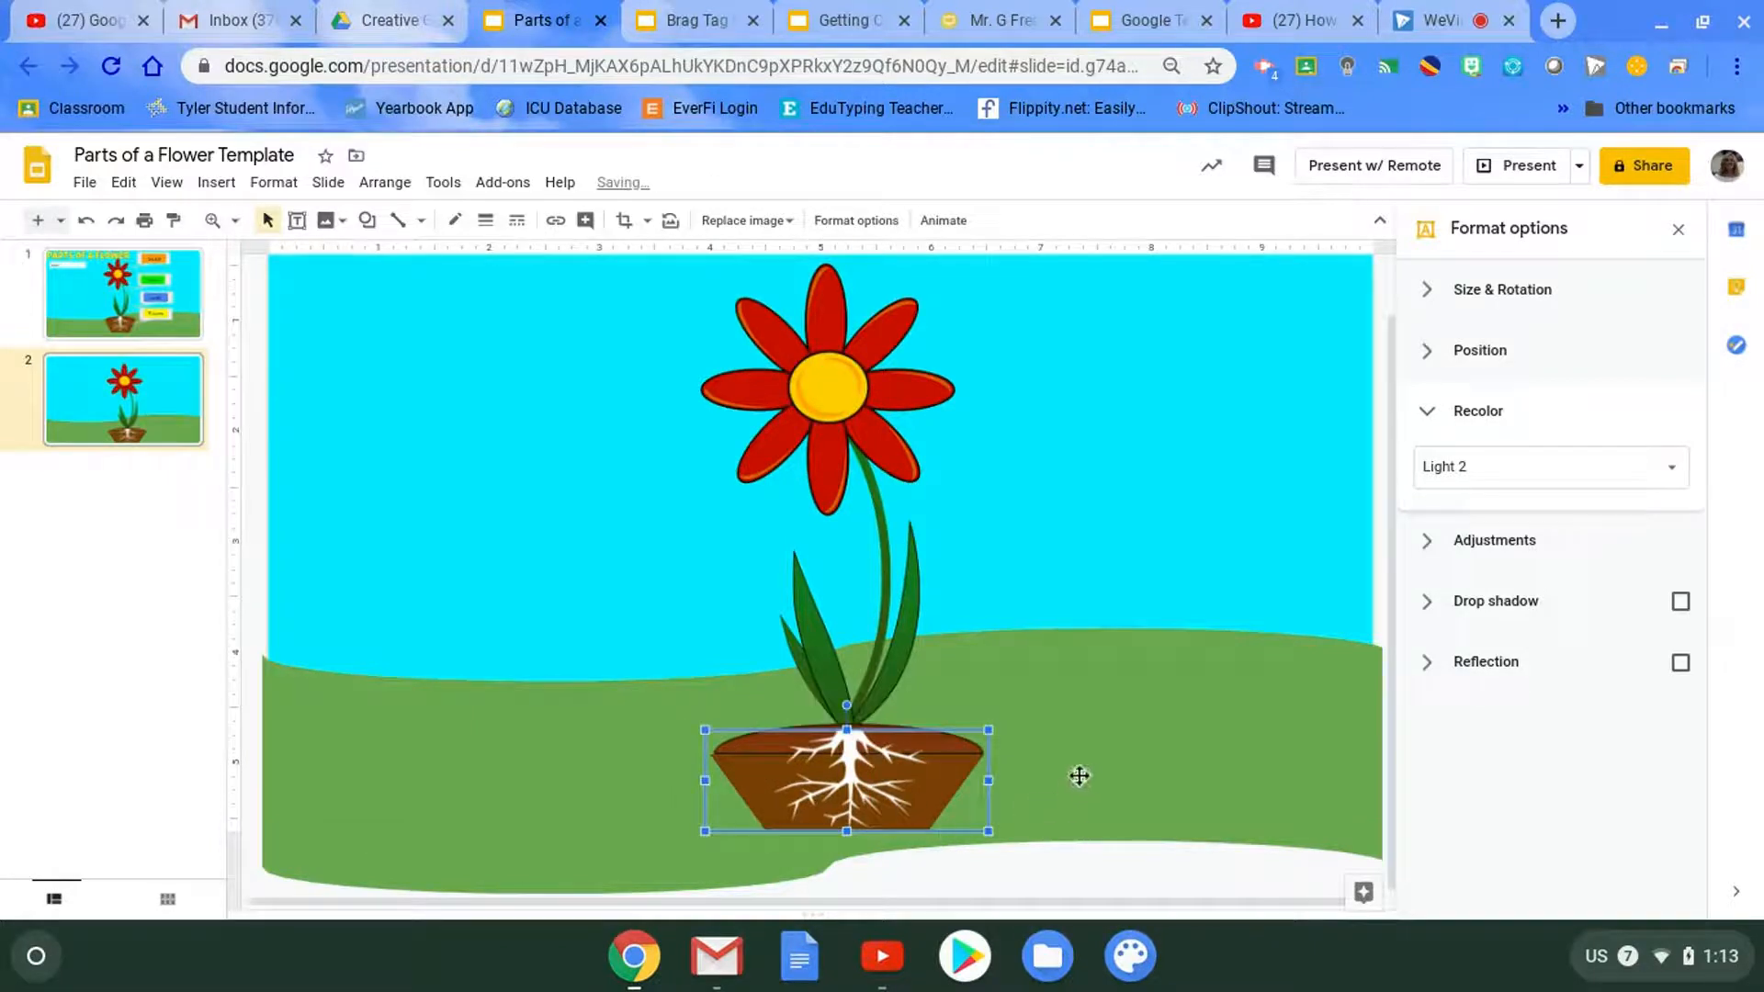
key(Up)
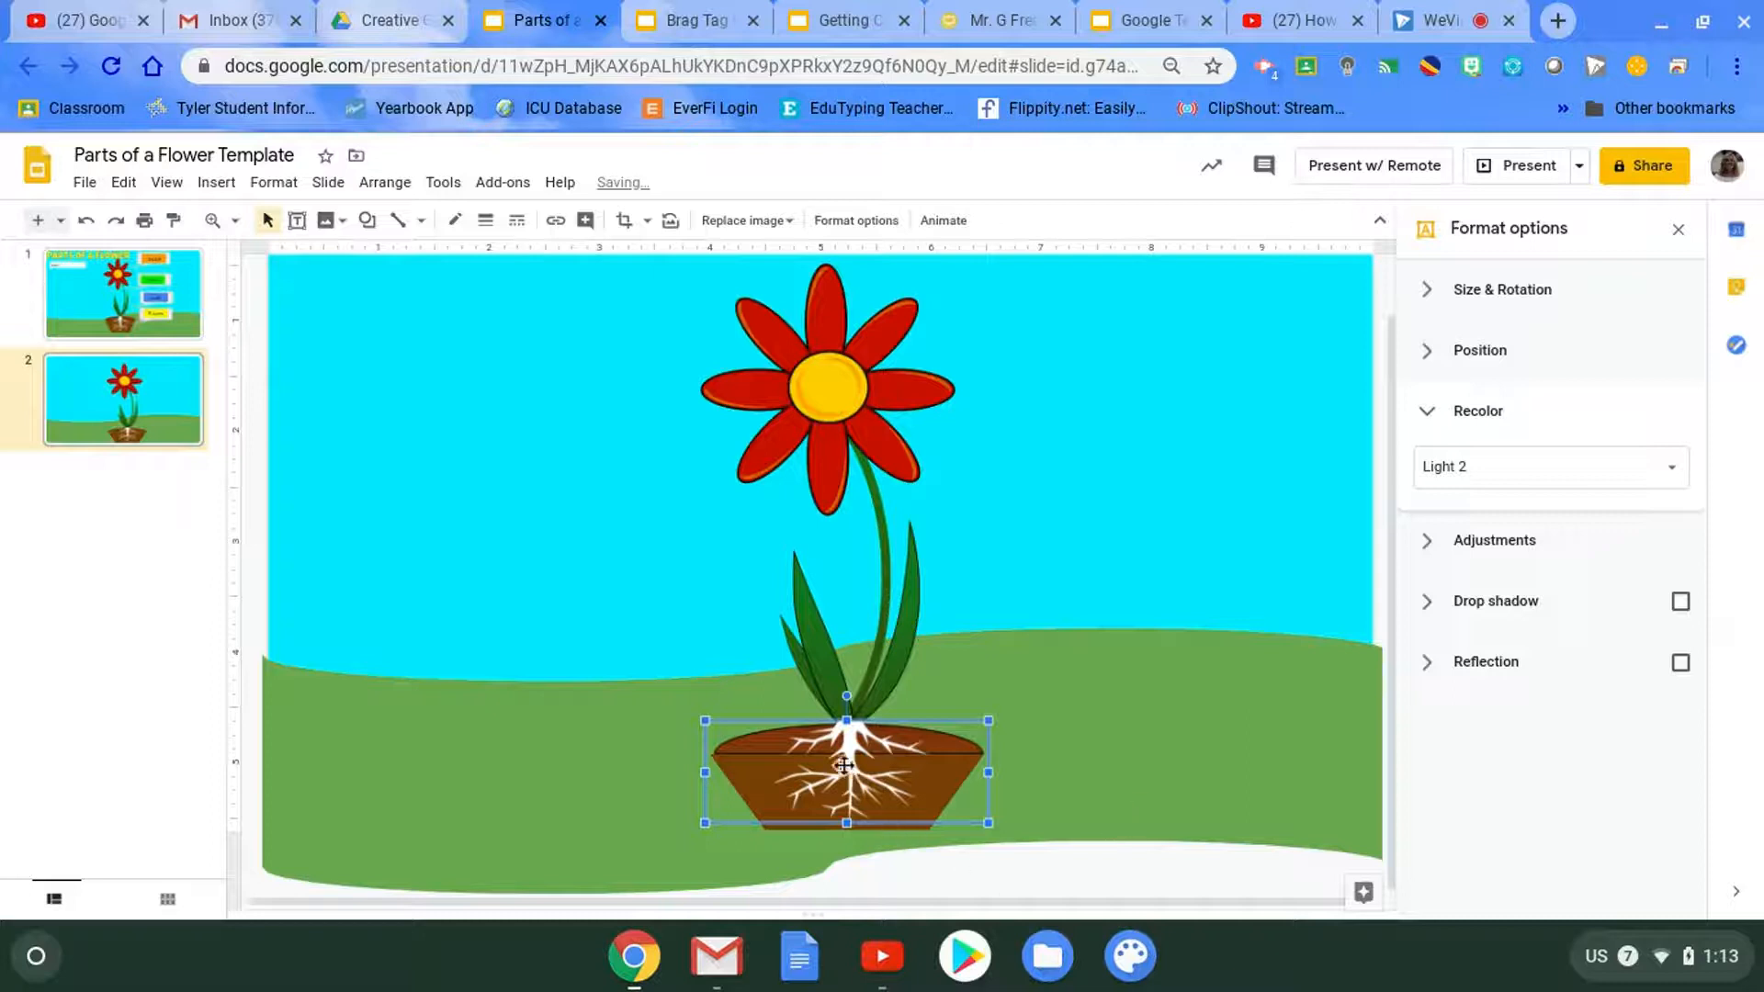
drag(848, 761, 850, 761)
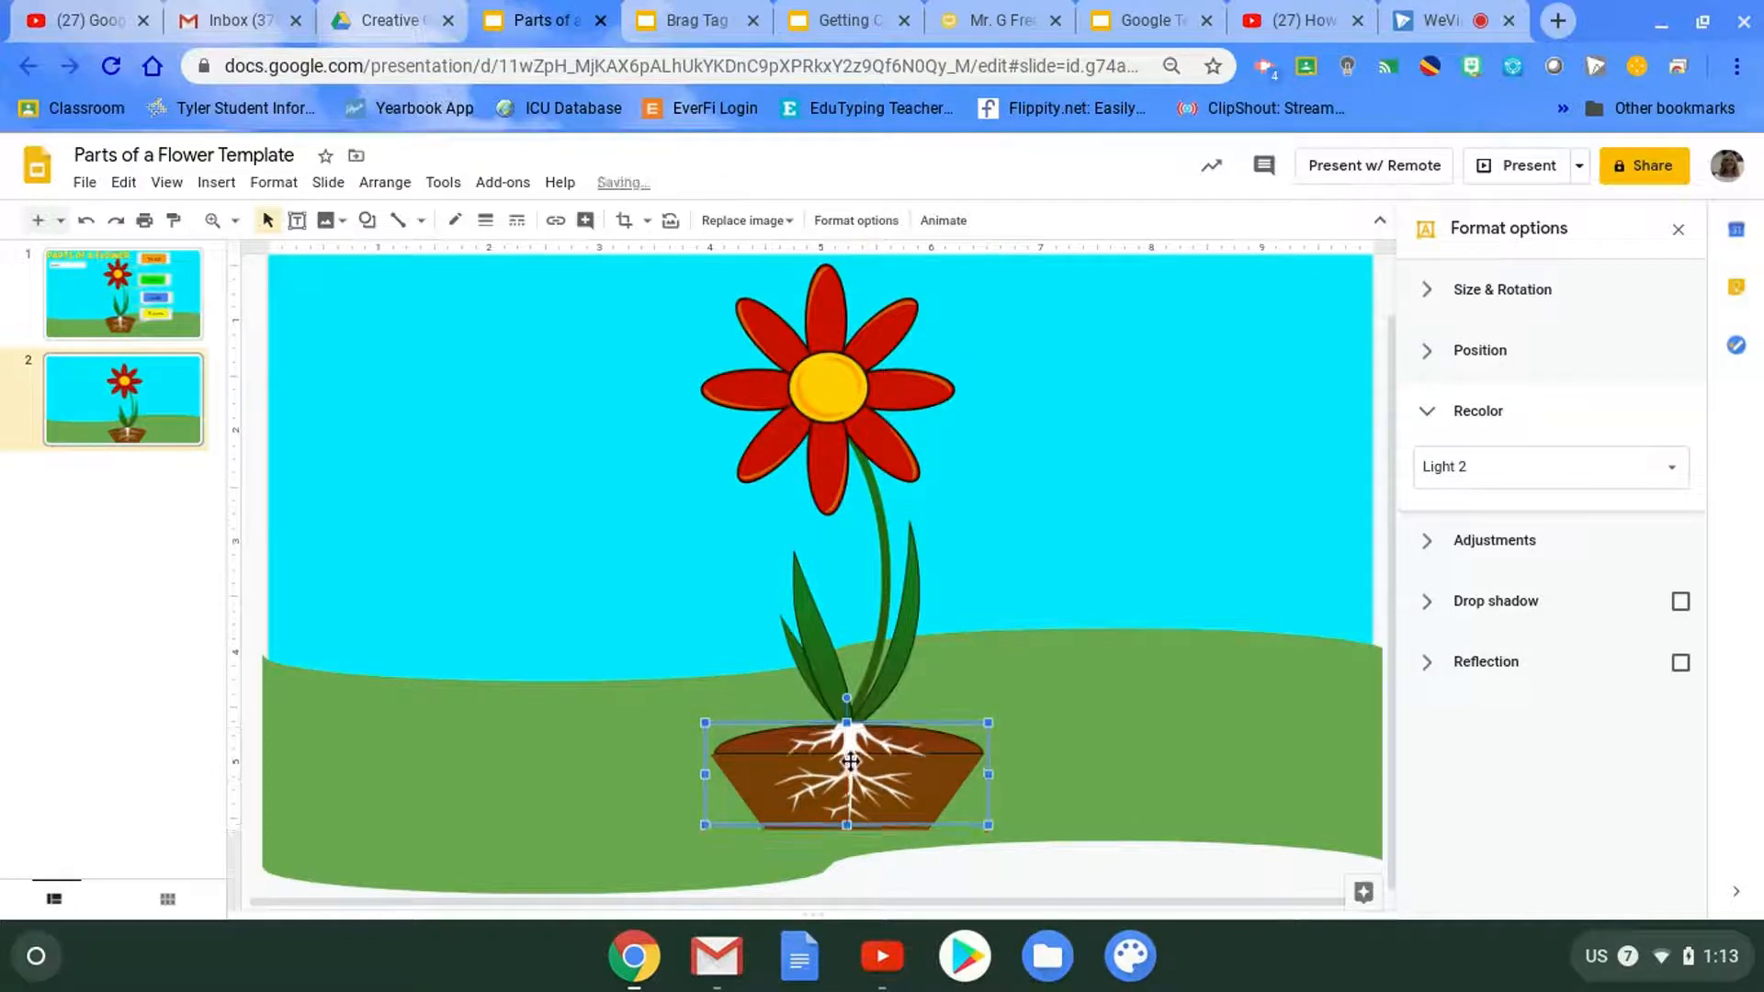
click(1138, 775)
key(Escape)
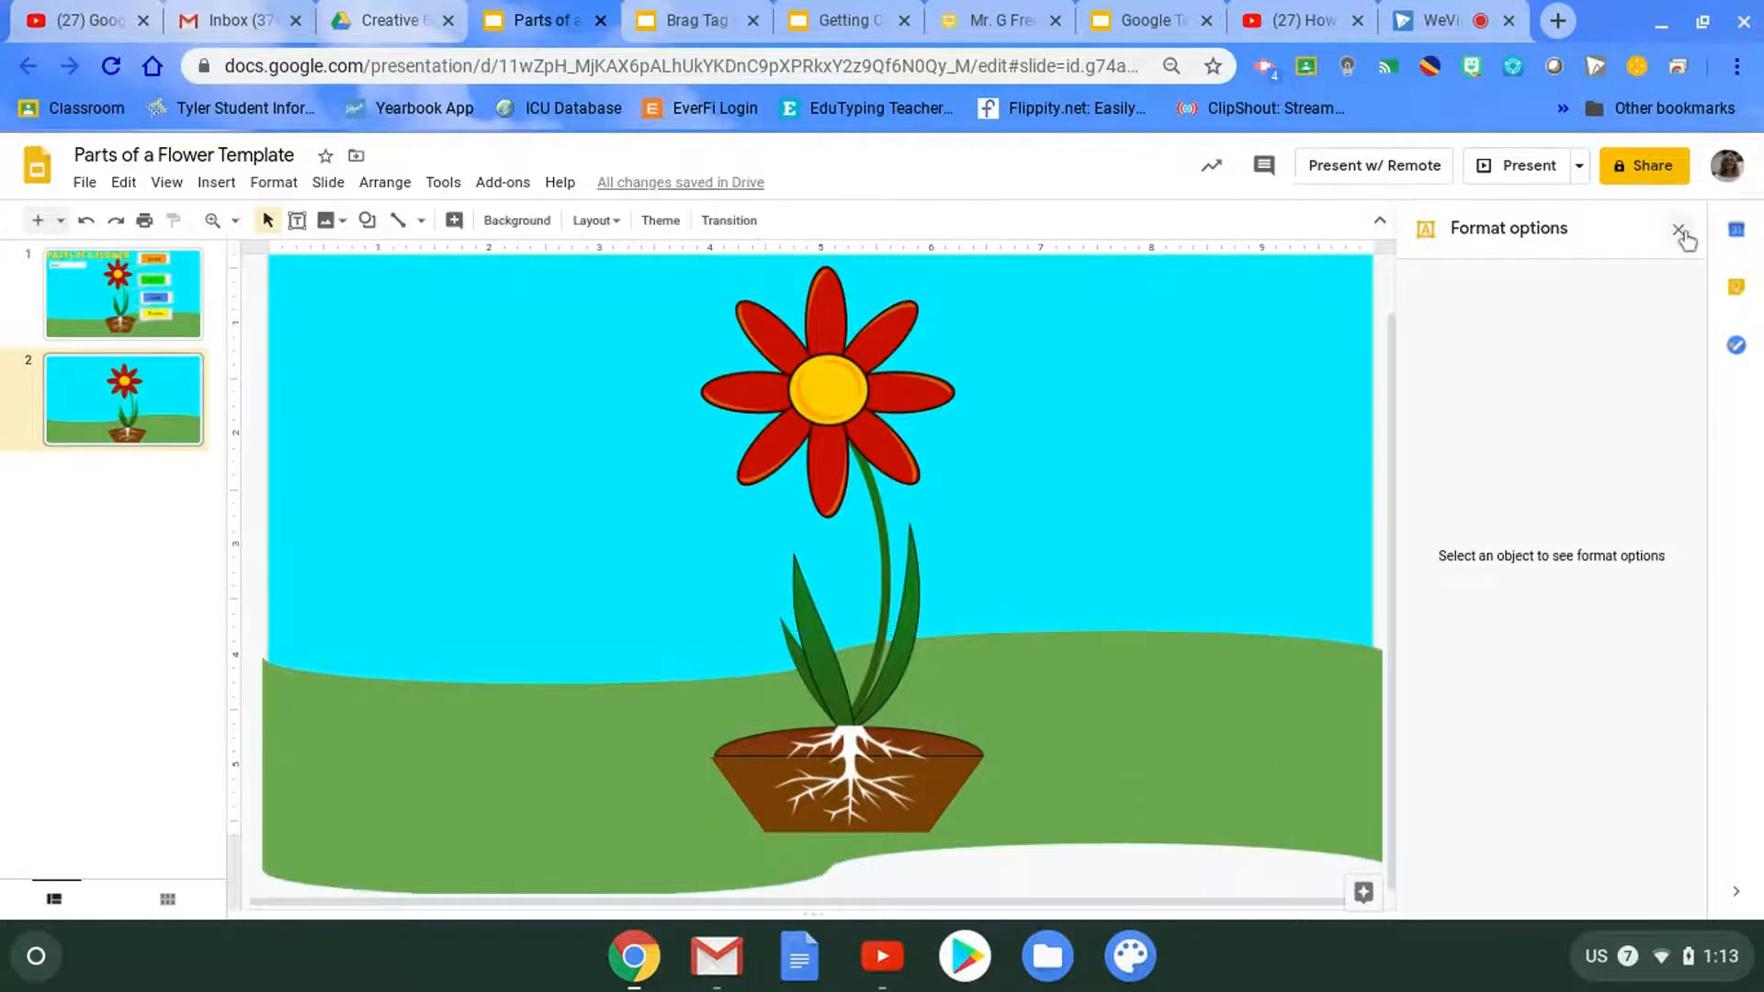
click(1677, 229)
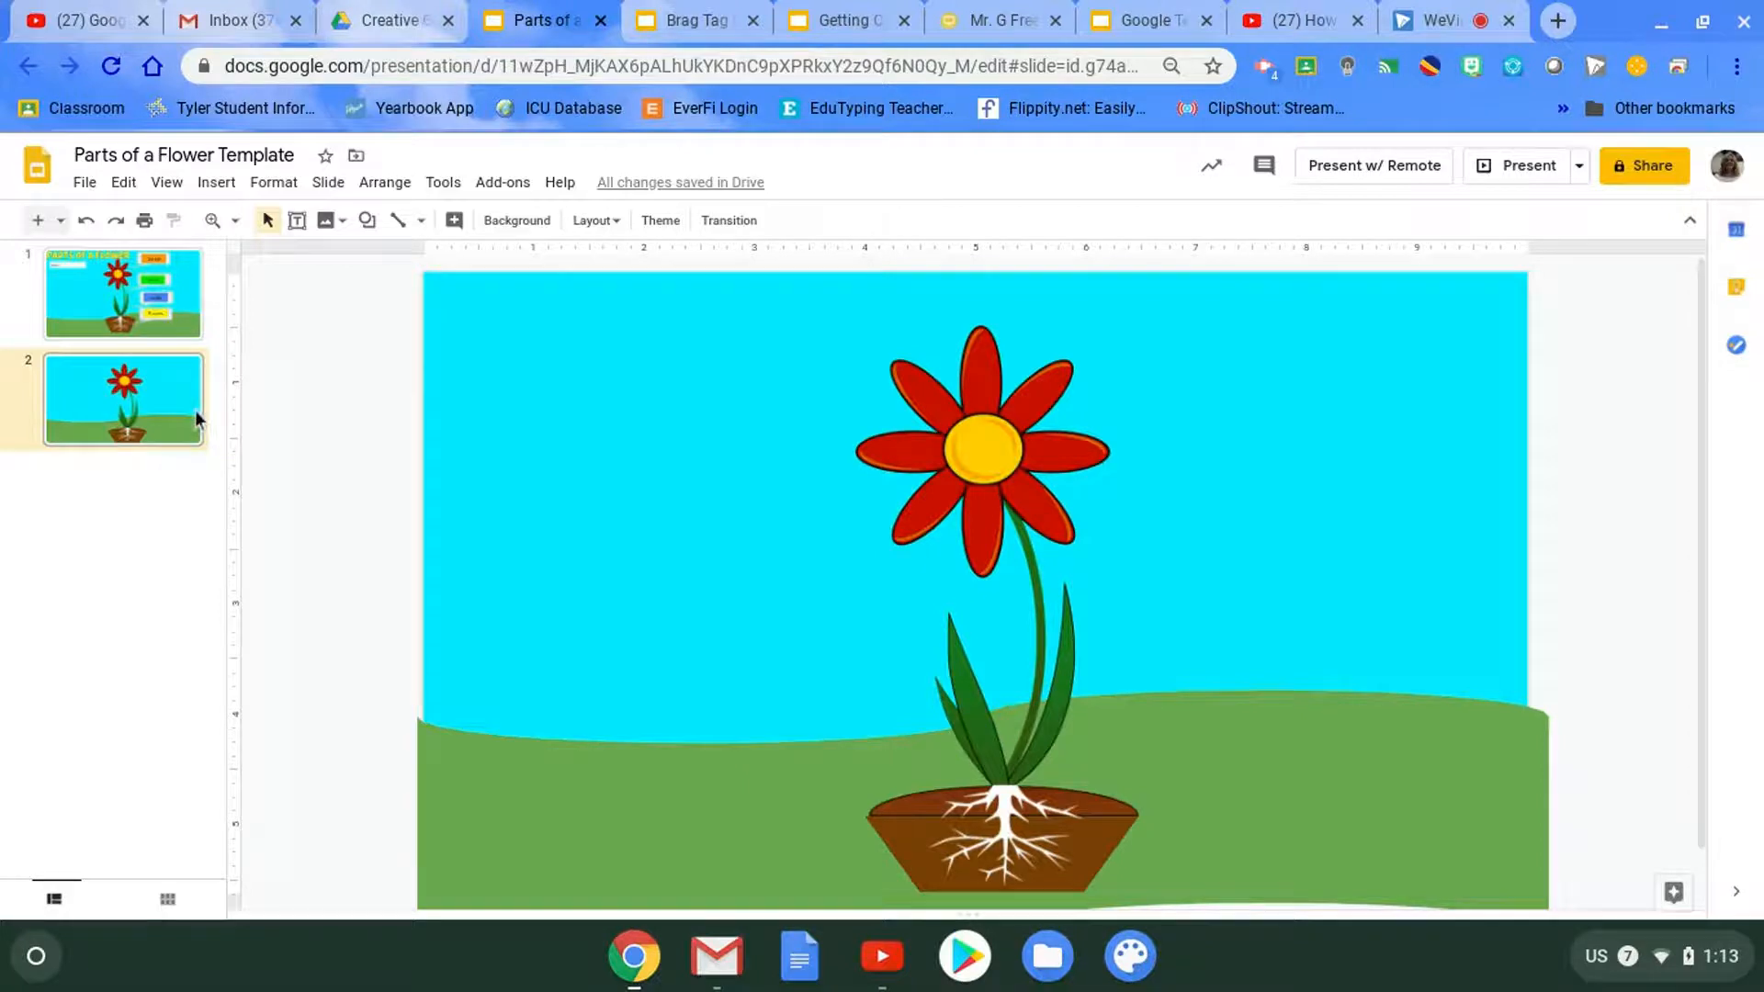
Add a rectangular callout in the sky beside the flower and aim its pointer at the upper-right red petal
click(366, 220)
mouse_move(424, 339)
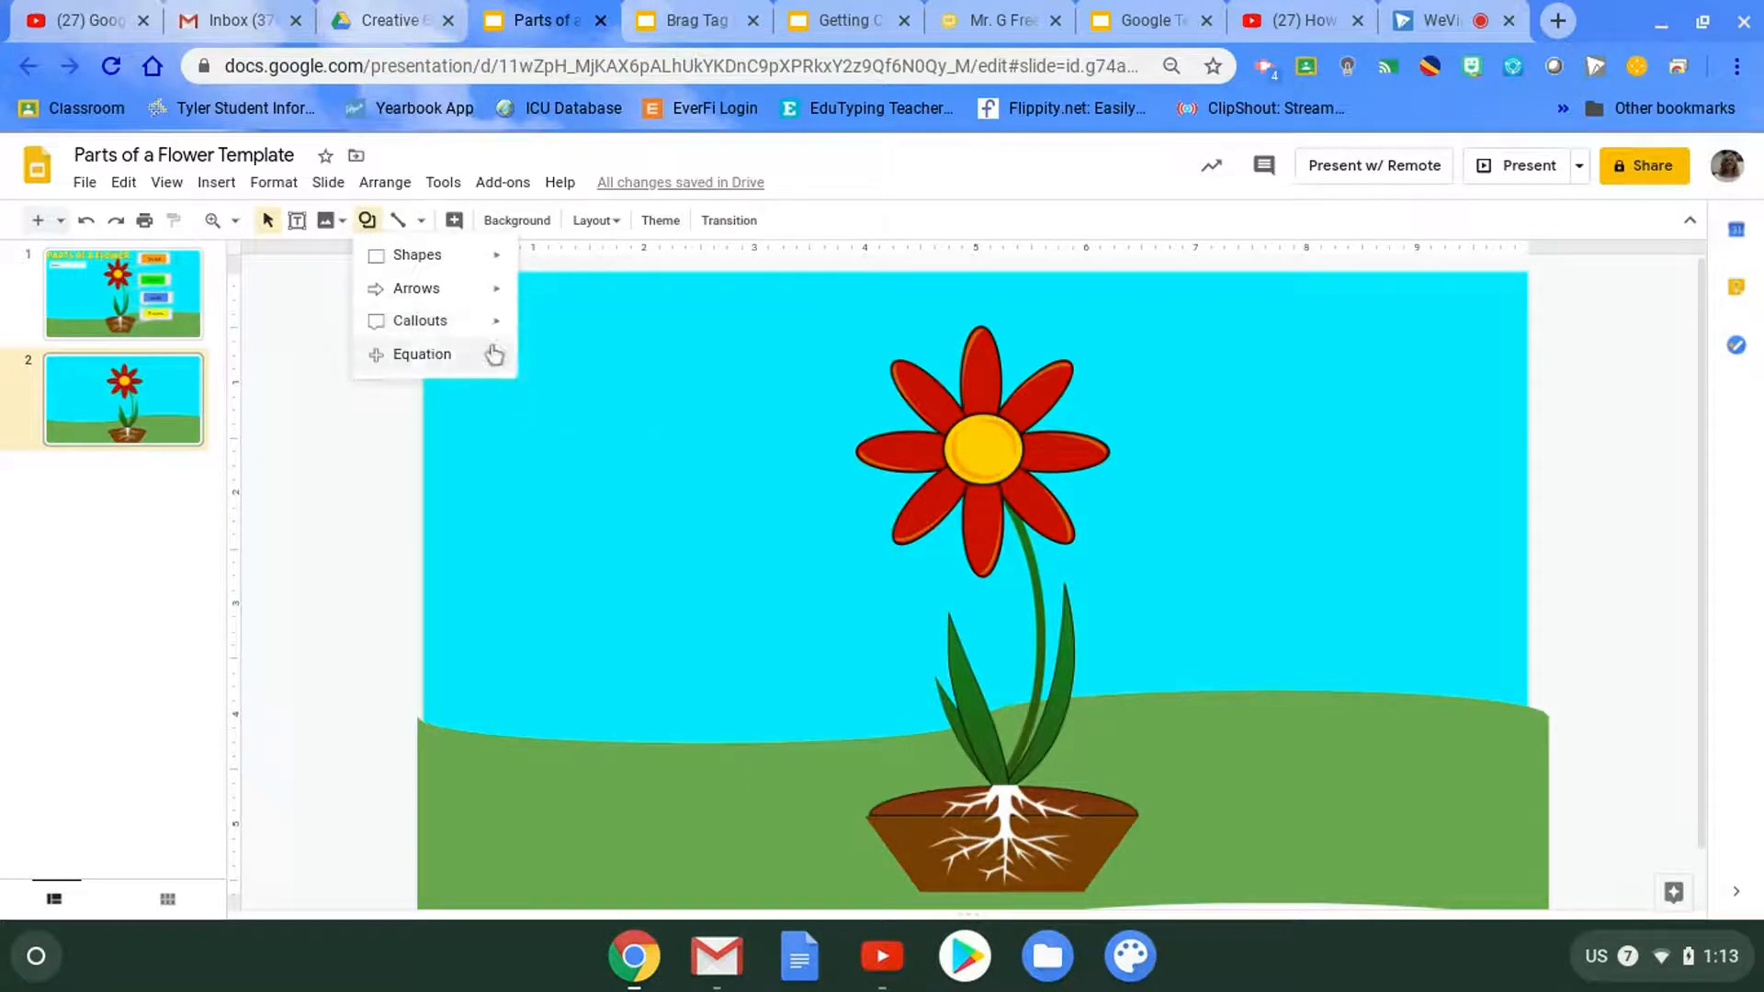
click(535, 393)
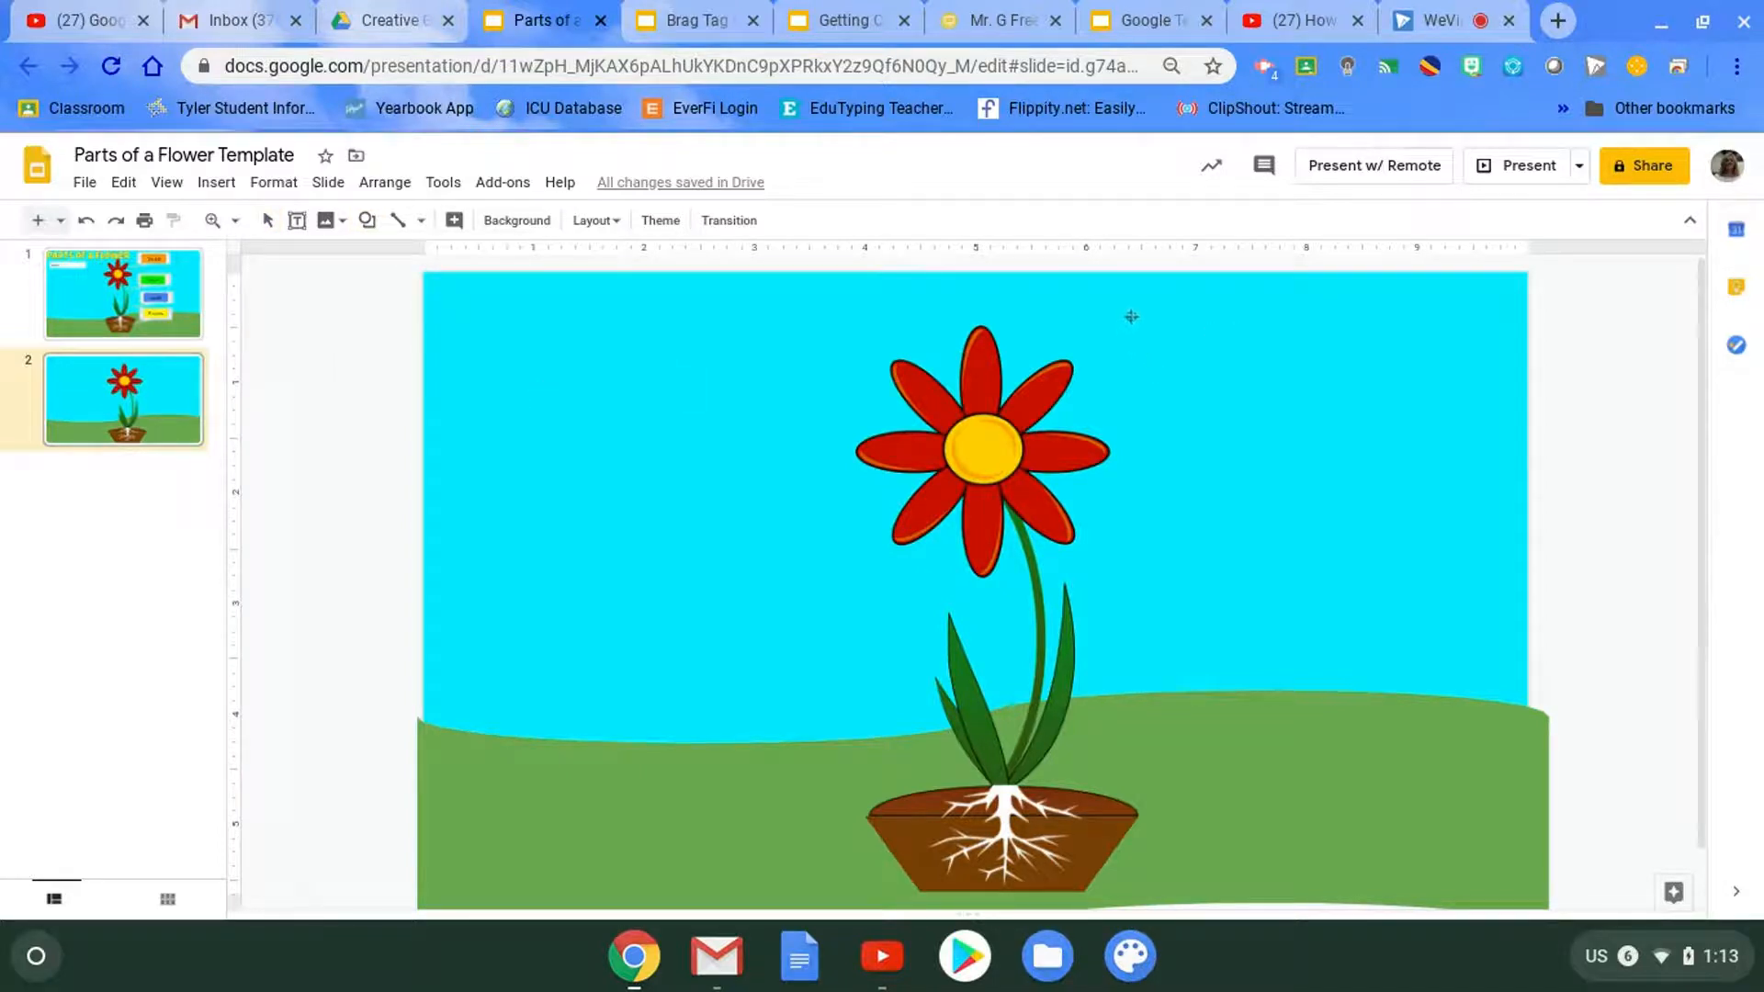
drag(1203, 352, 1362, 425)
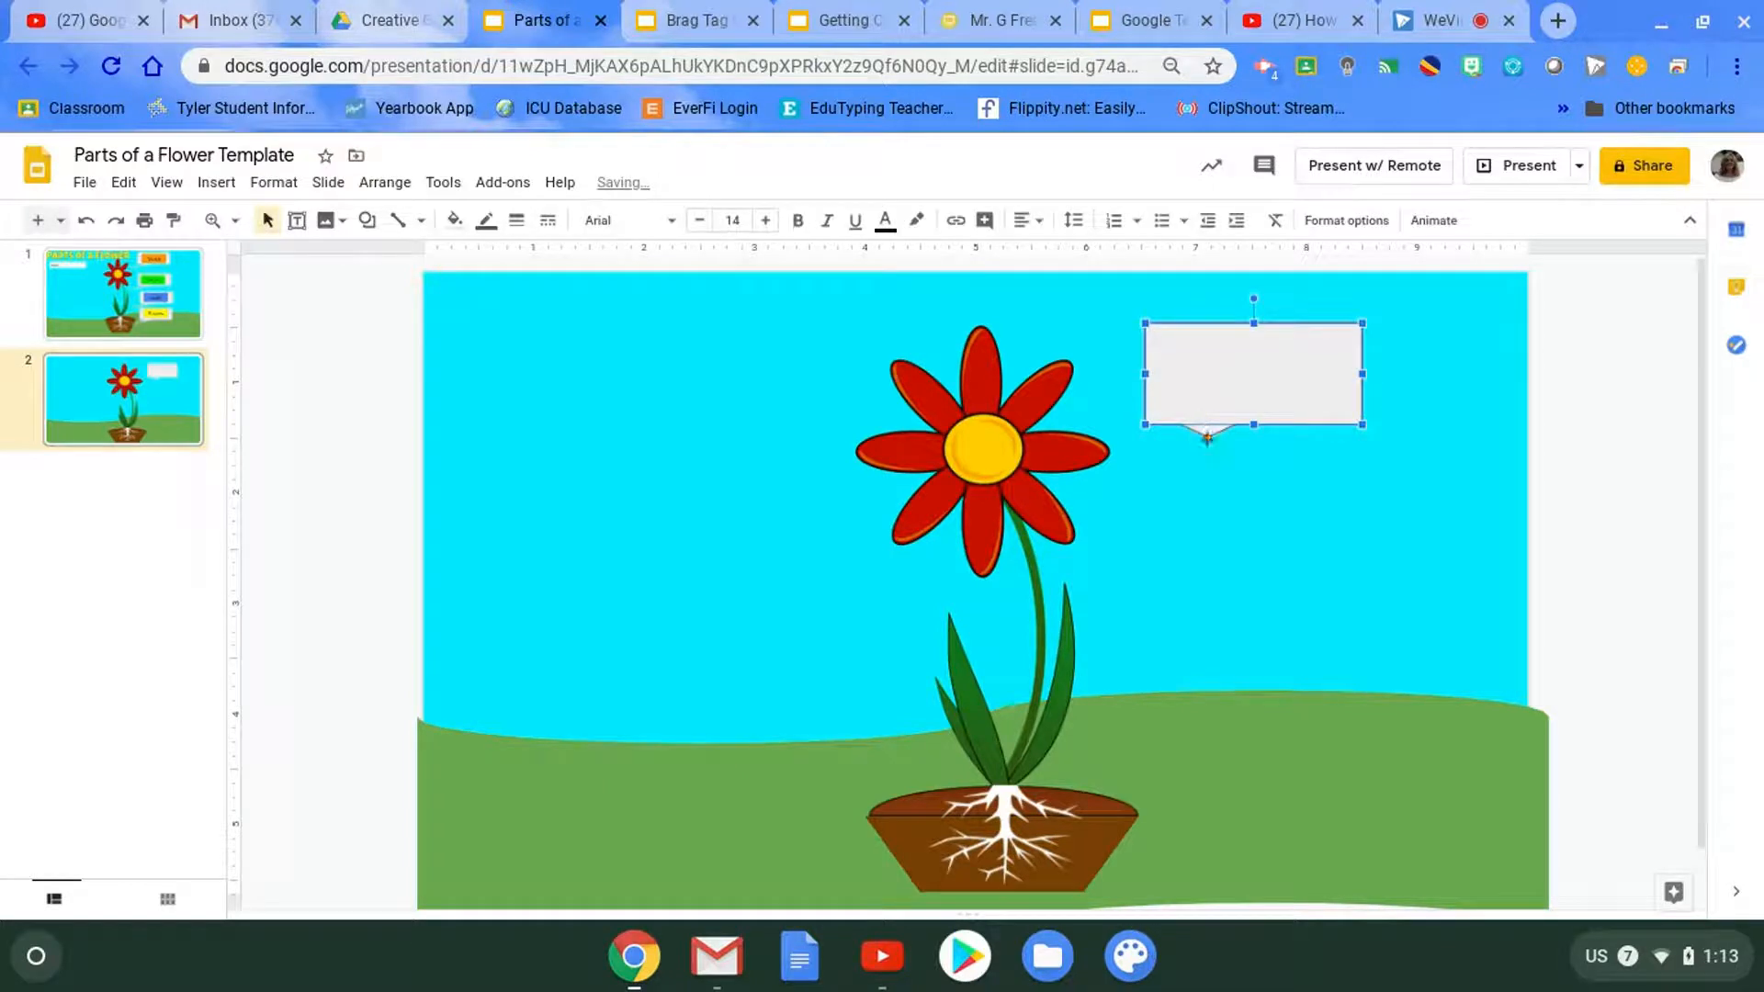
drag(1228, 335, 1262, 310)
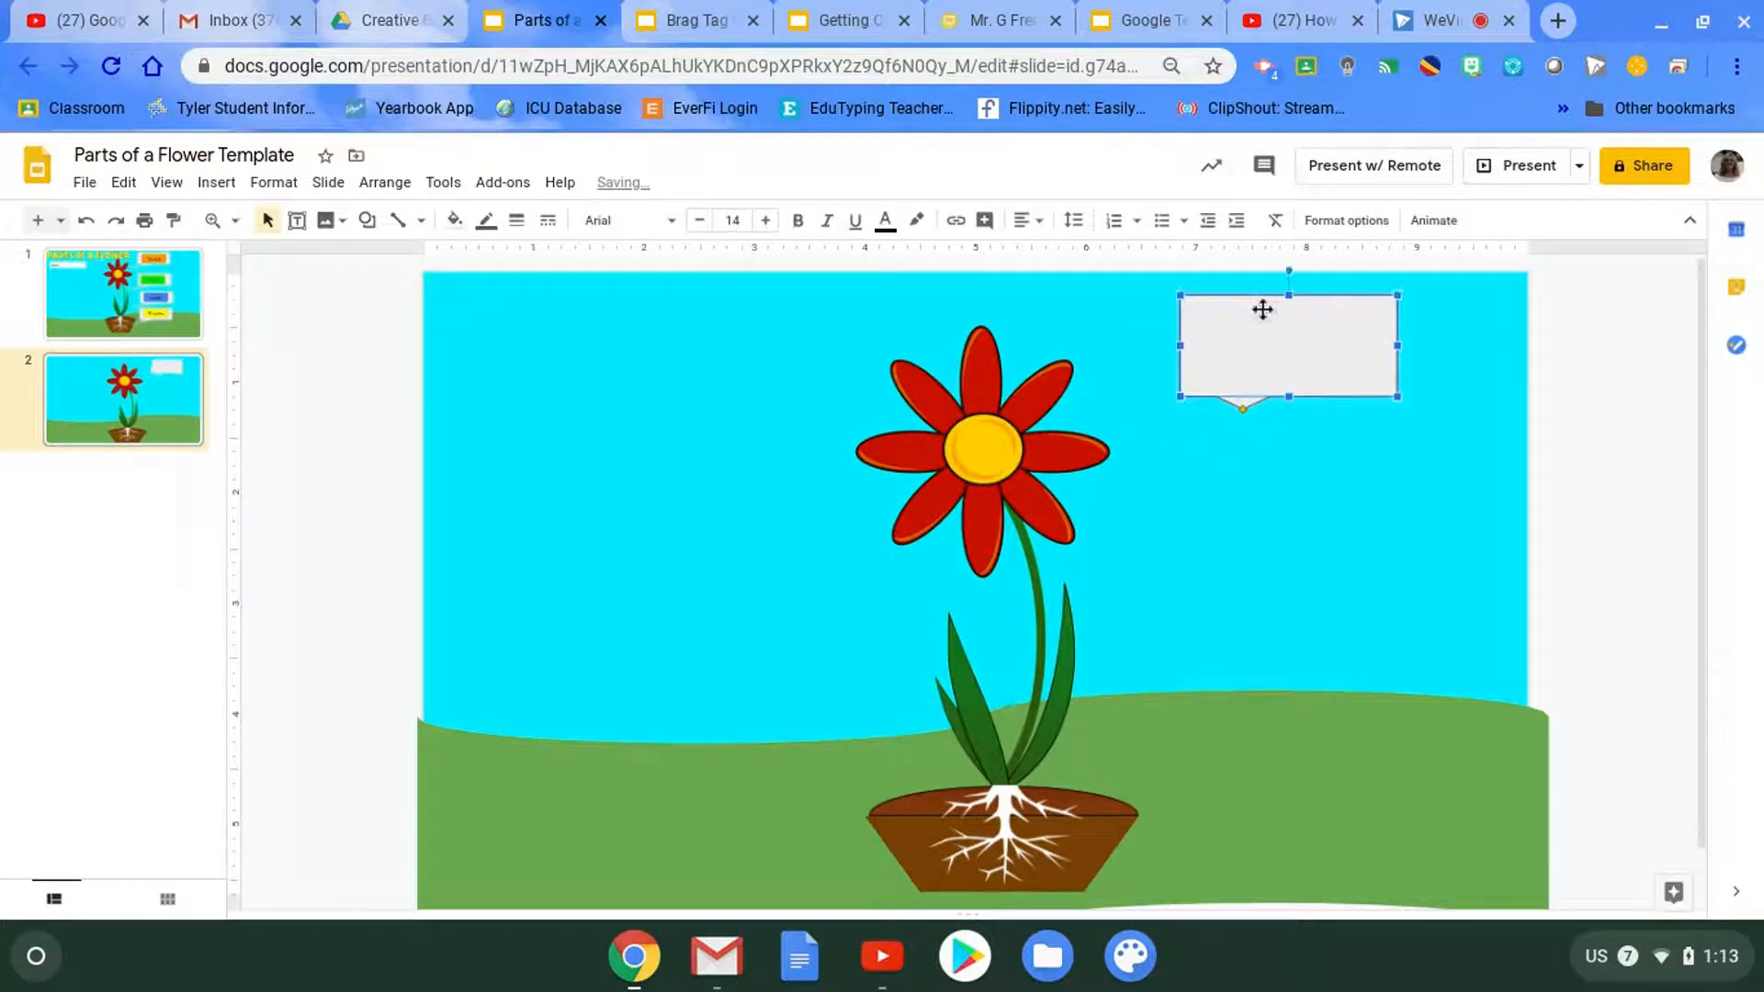
drag(1243, 409, 1047, 395)
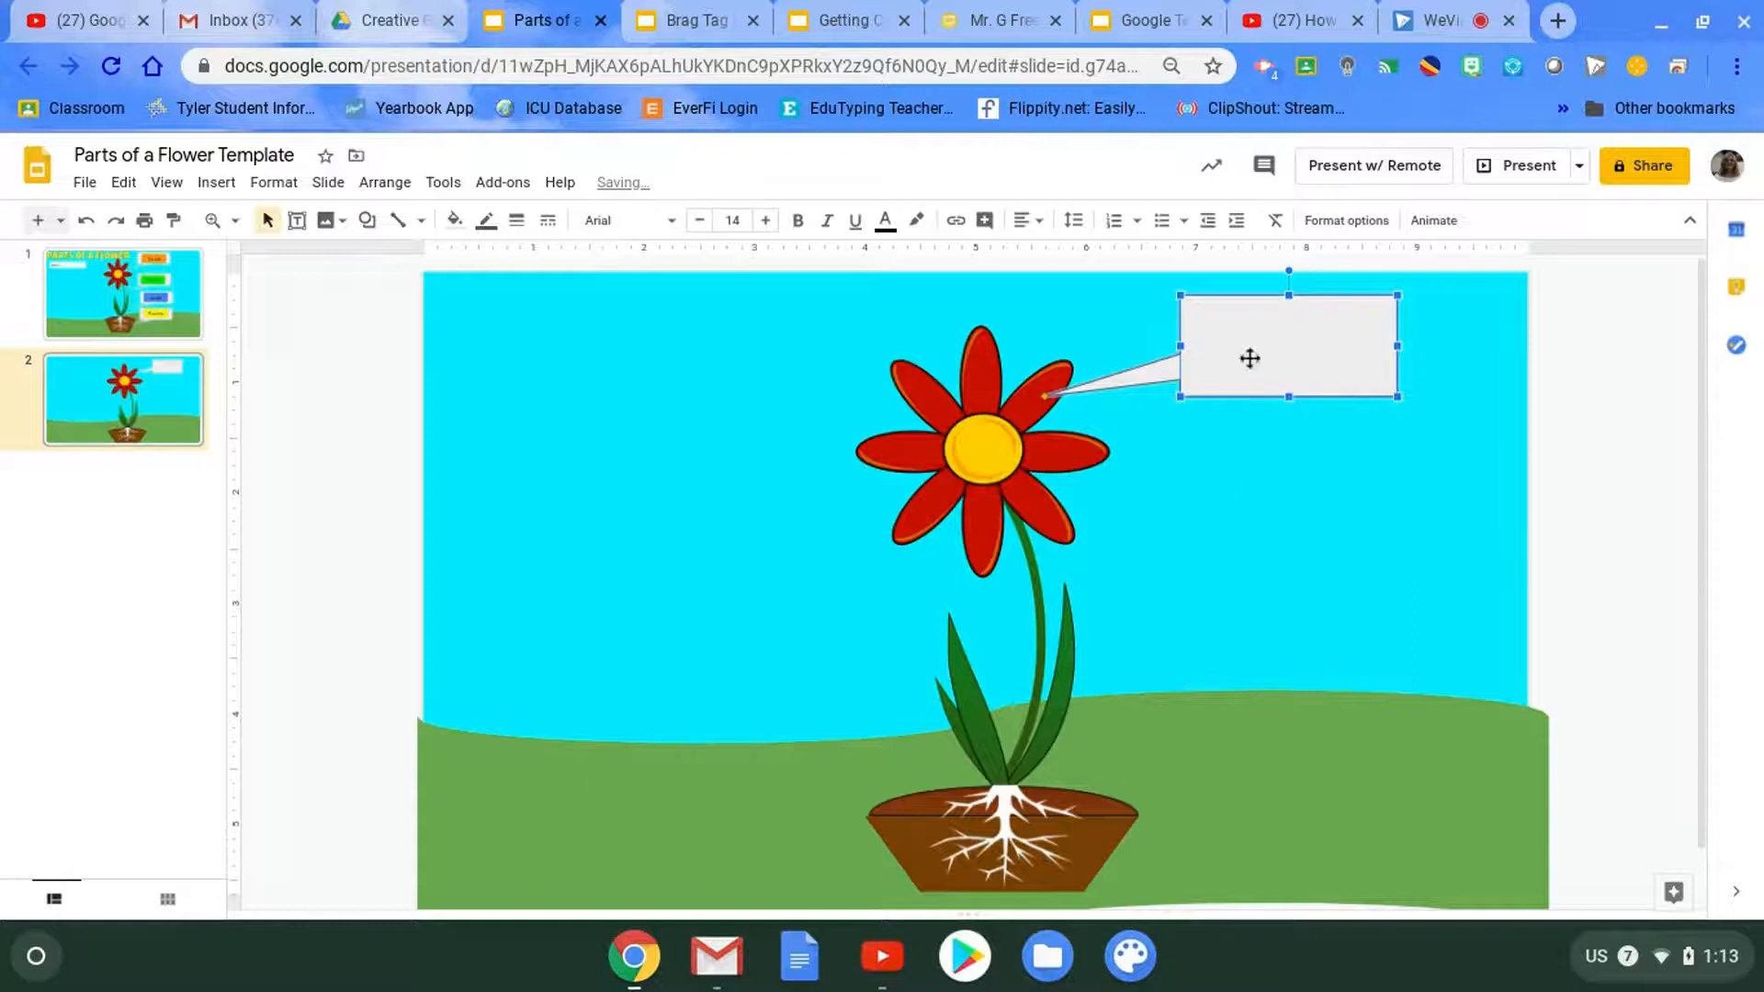
Duplicate the callout three times down the slide, aiming the copies at the stem, the leaf and the roots
drag(1247, 354, 1290, 640)
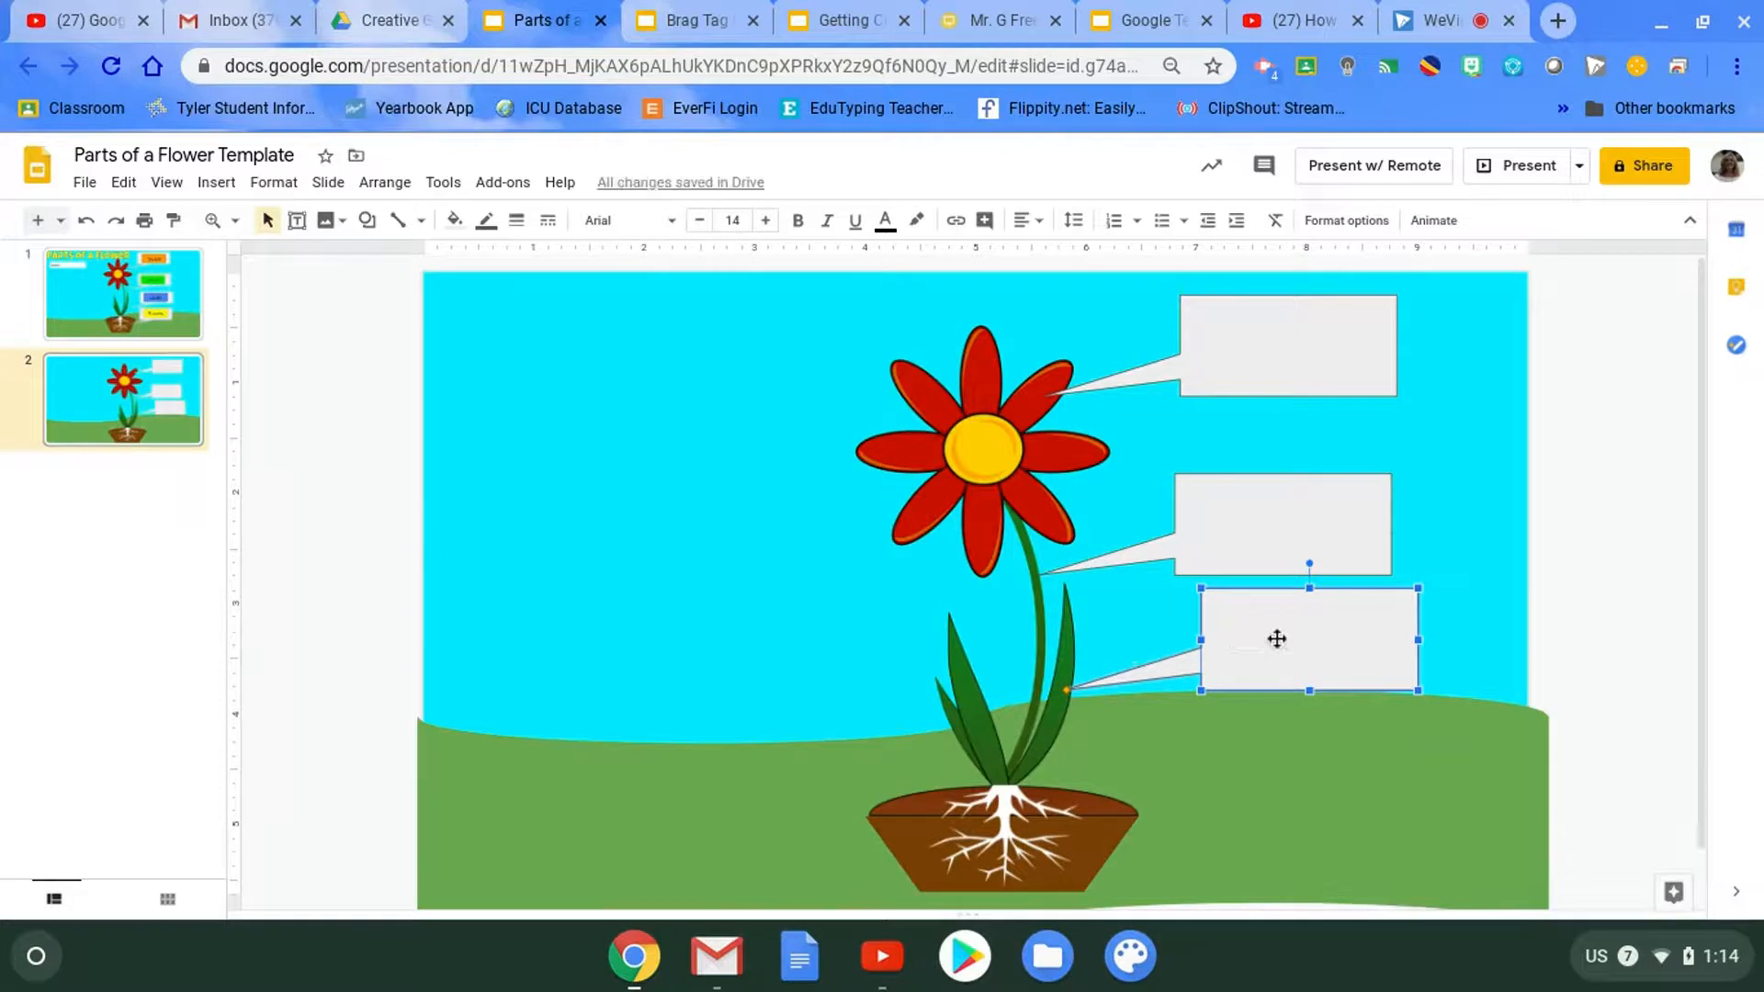
key(ctrl+d)
drag(1304, 655, 1267, 757)
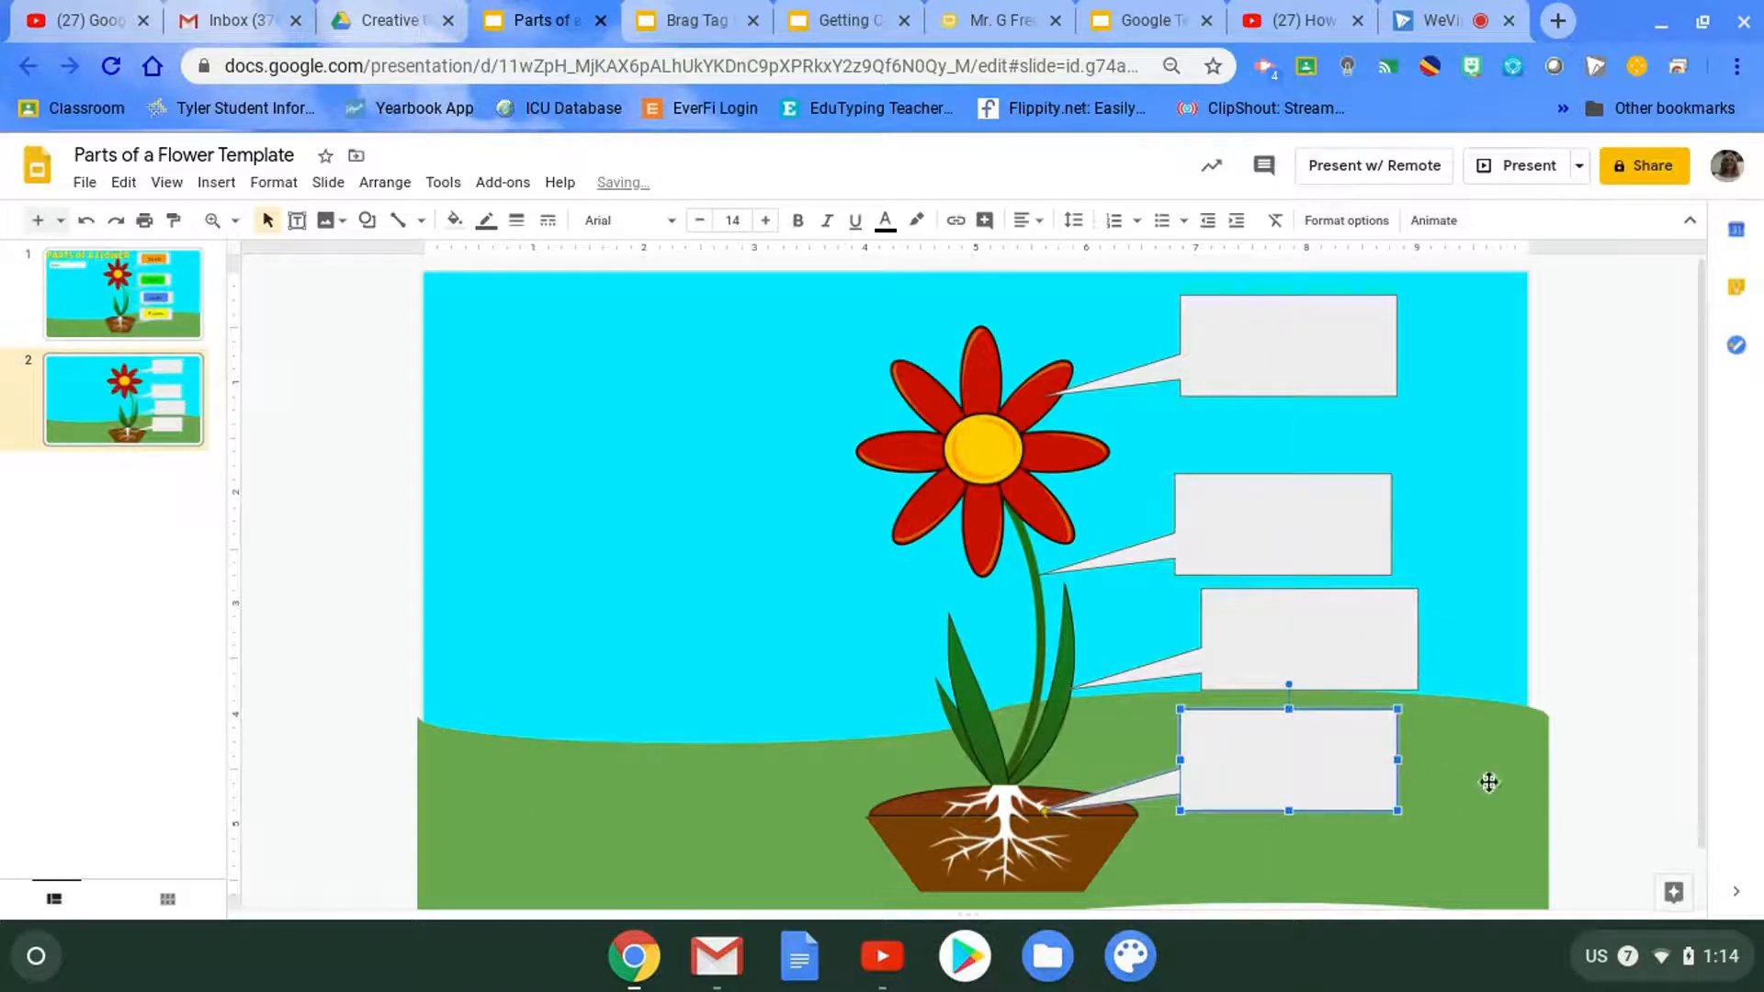
click(1482, 629)
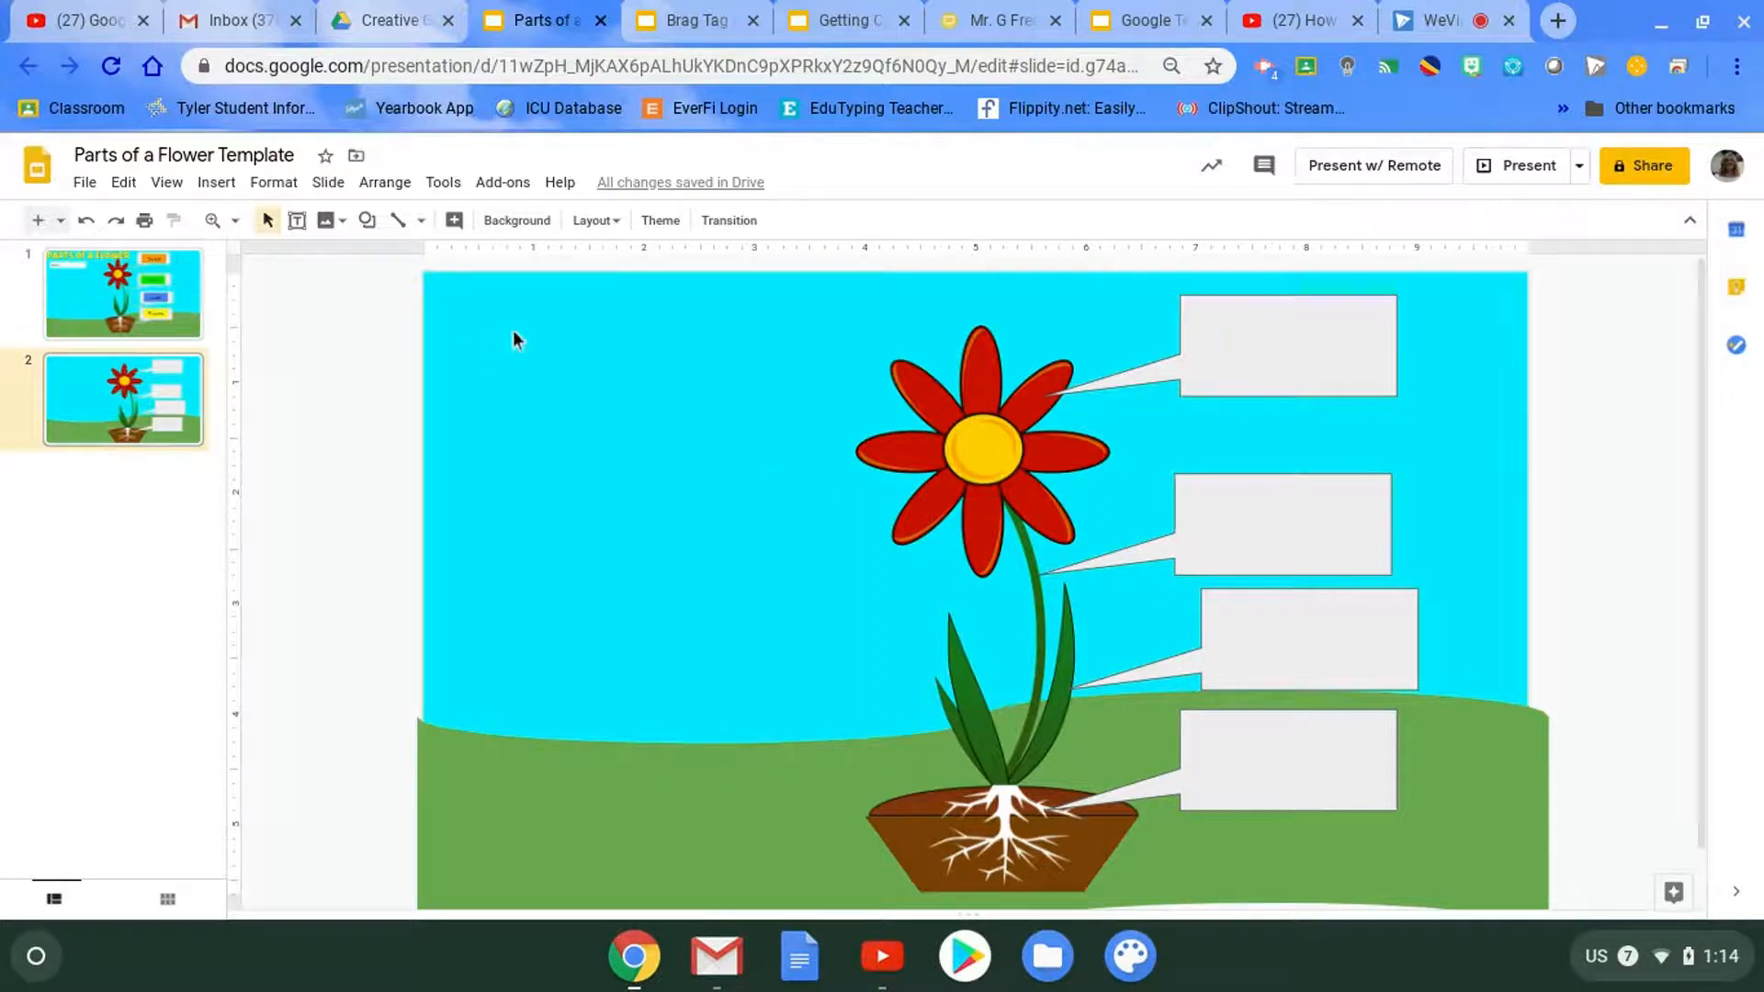
Insert word art reading "Parts of a Flower" and set its font to Luckiest Guy
click(216, 182)
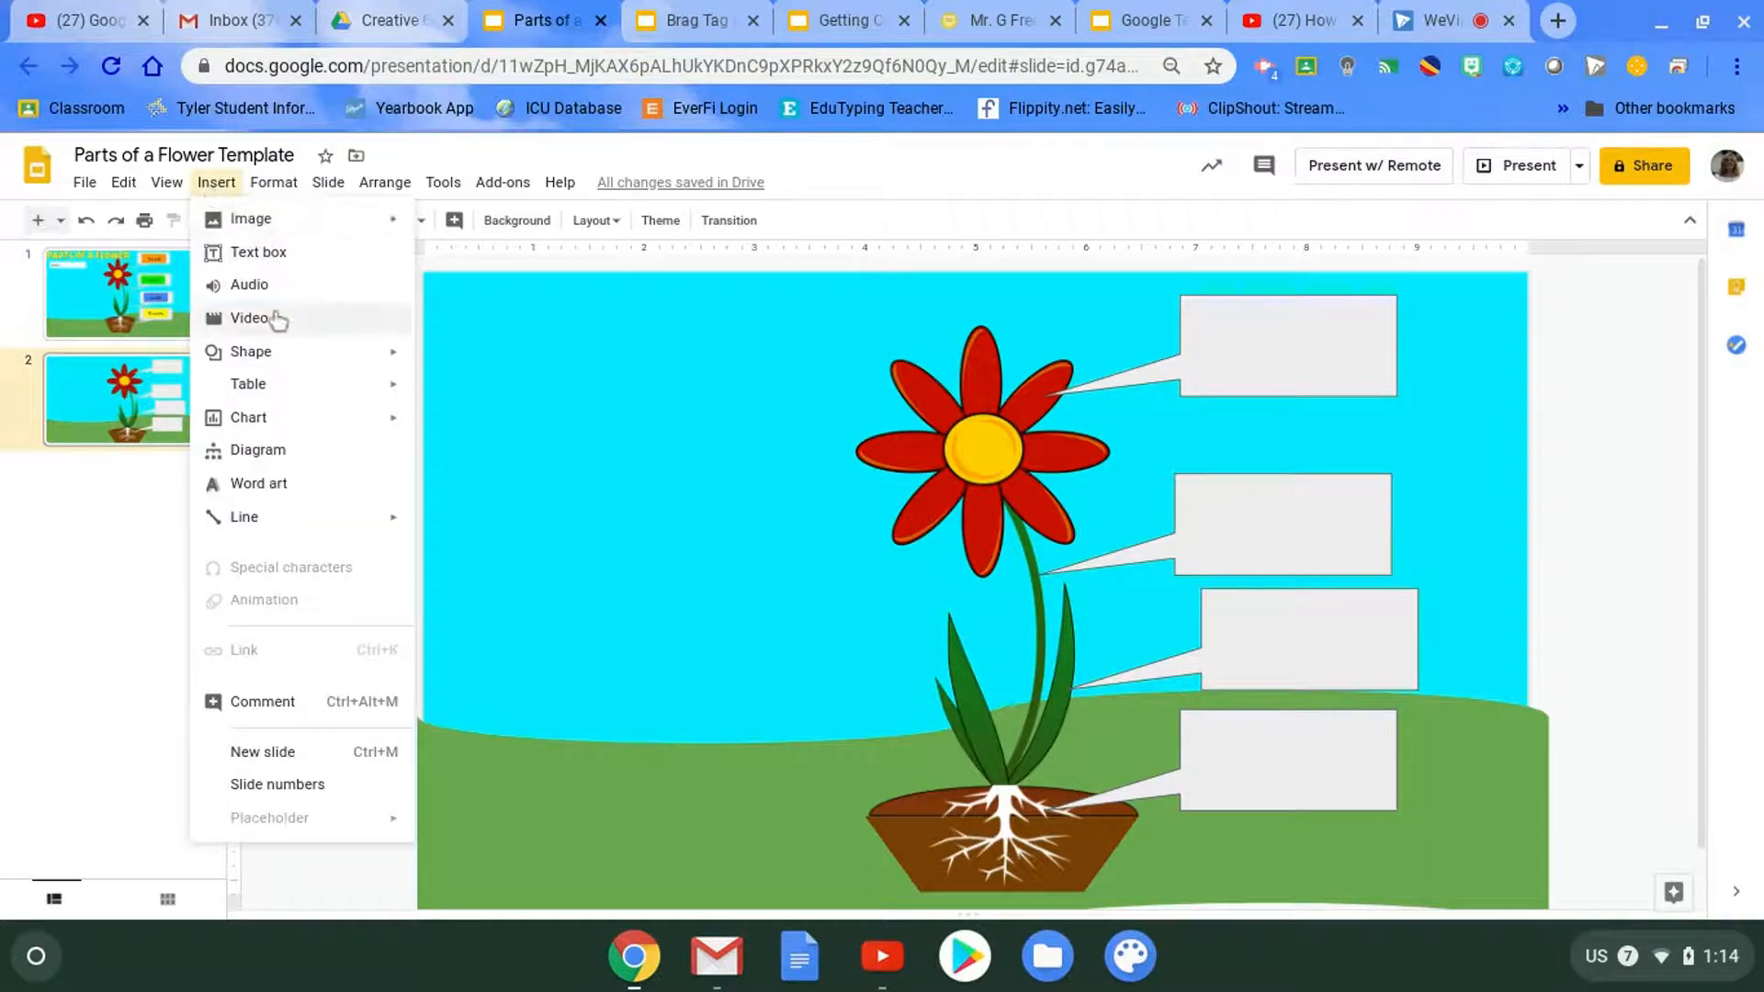
click(279, 484)
text(Parts of a Flower)
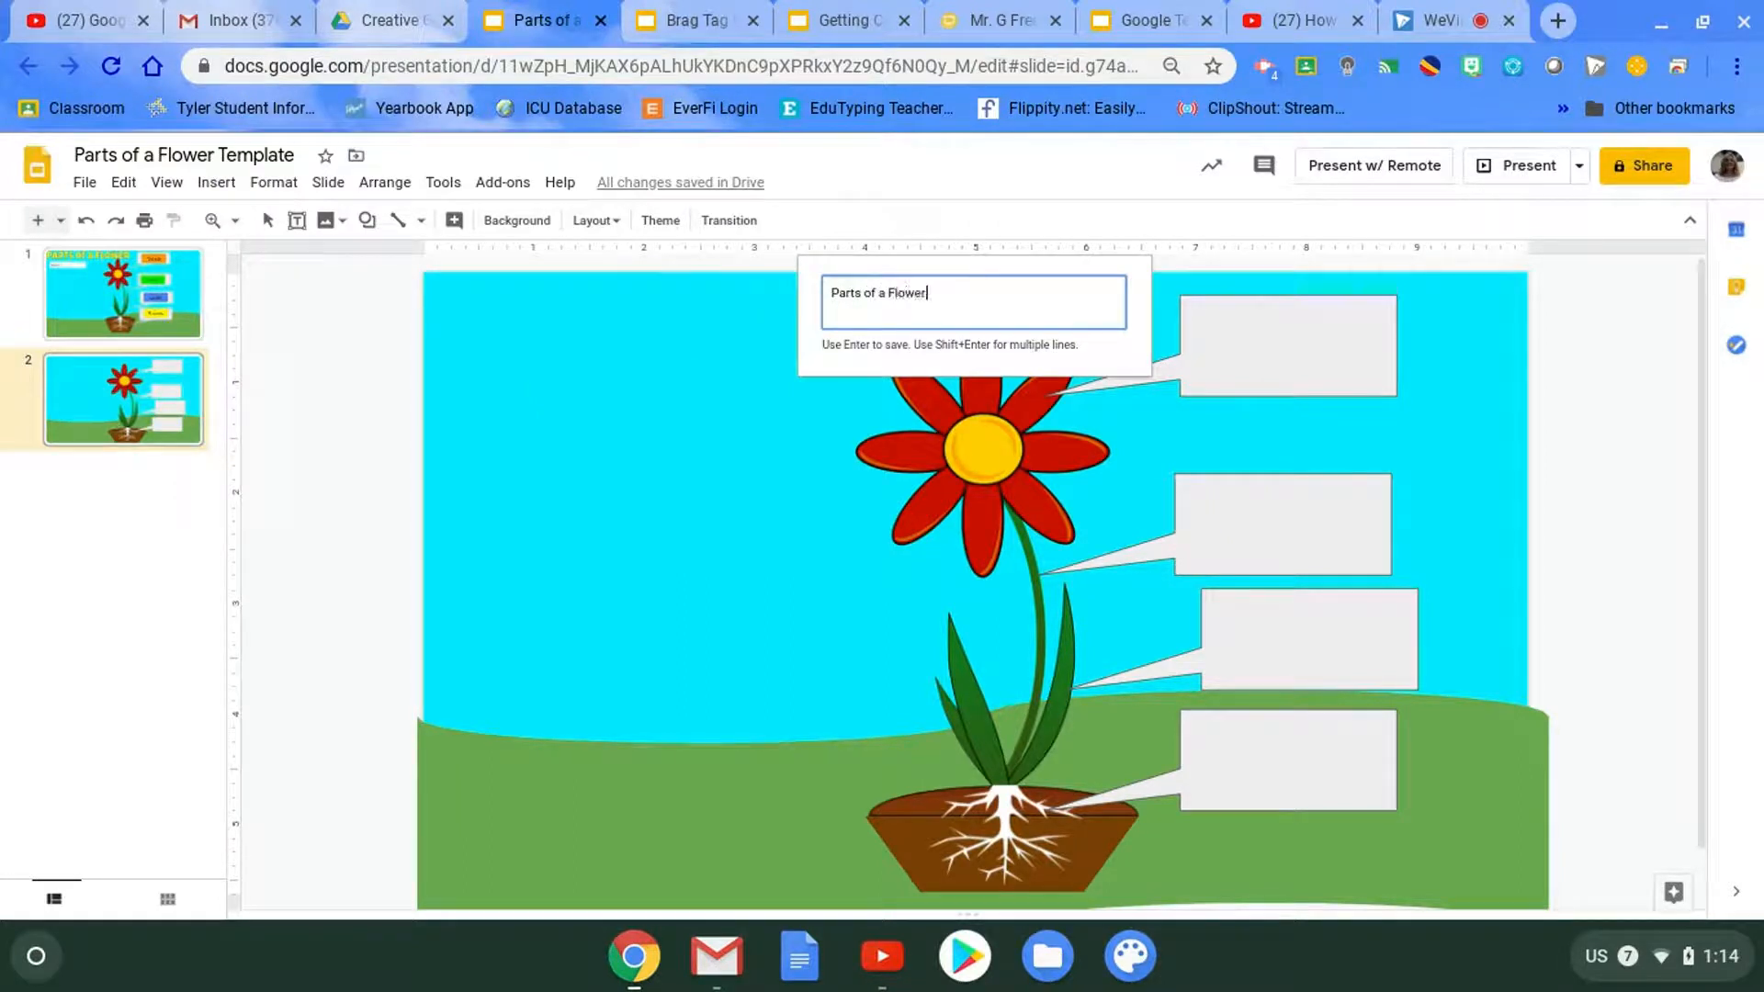
key(Return)
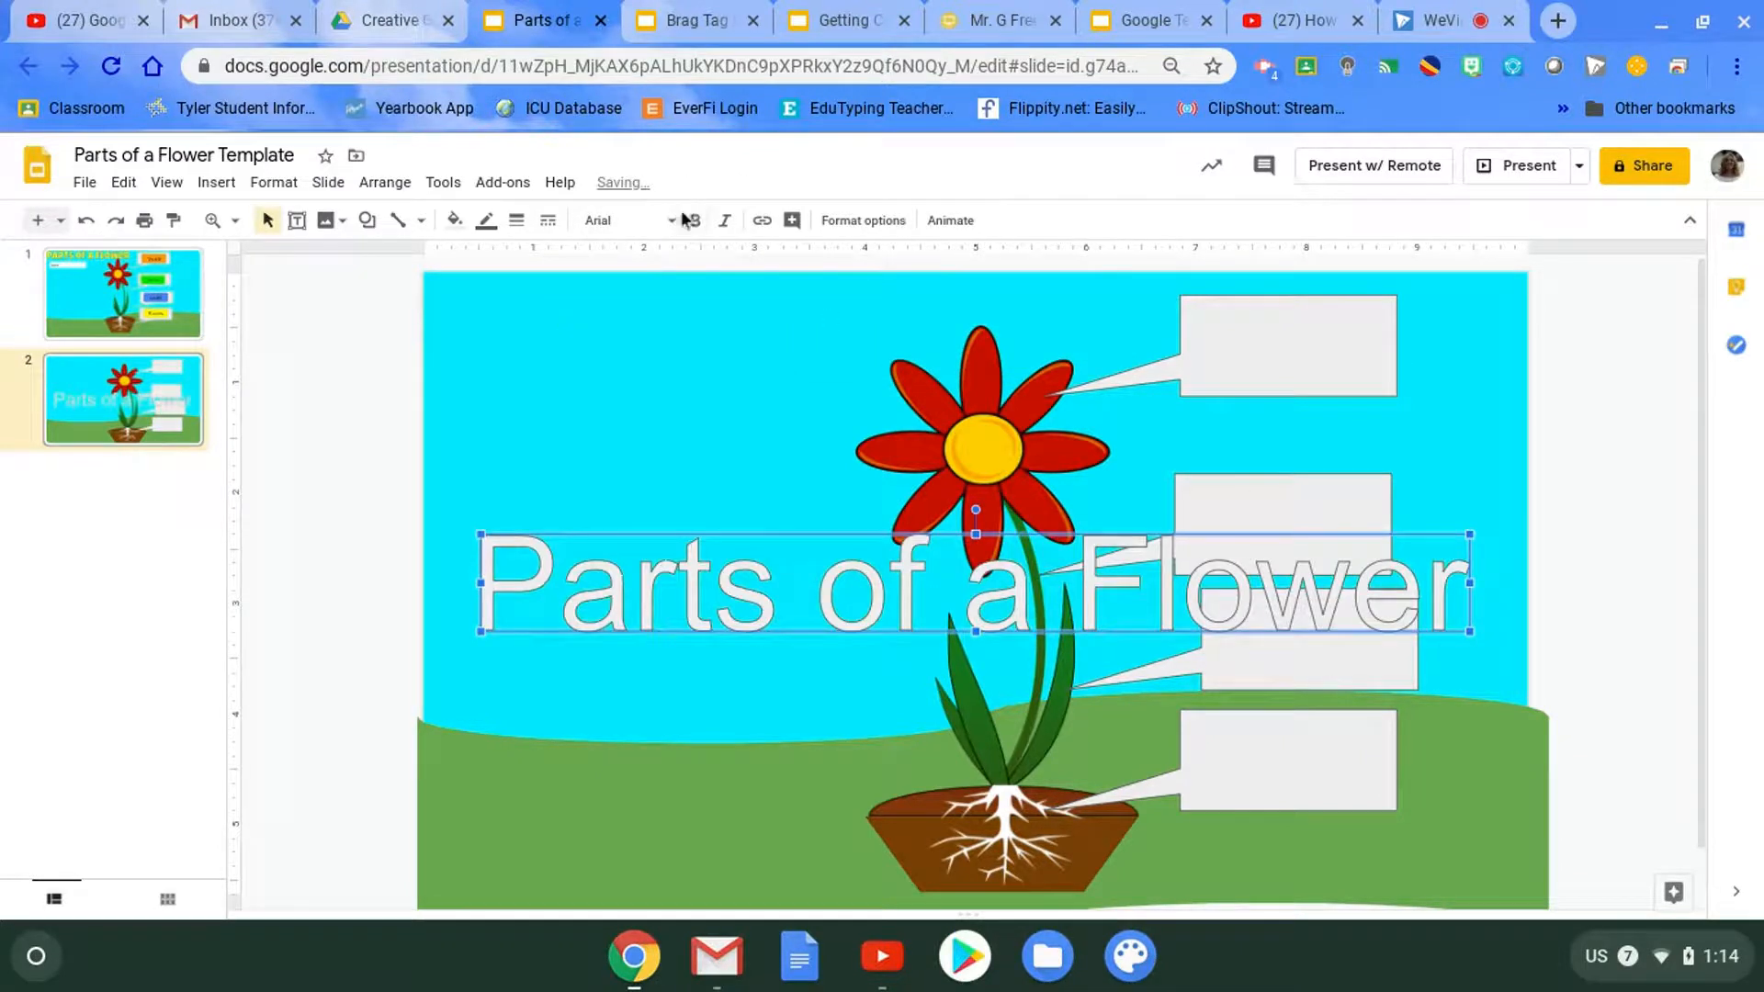
click(629, 221)
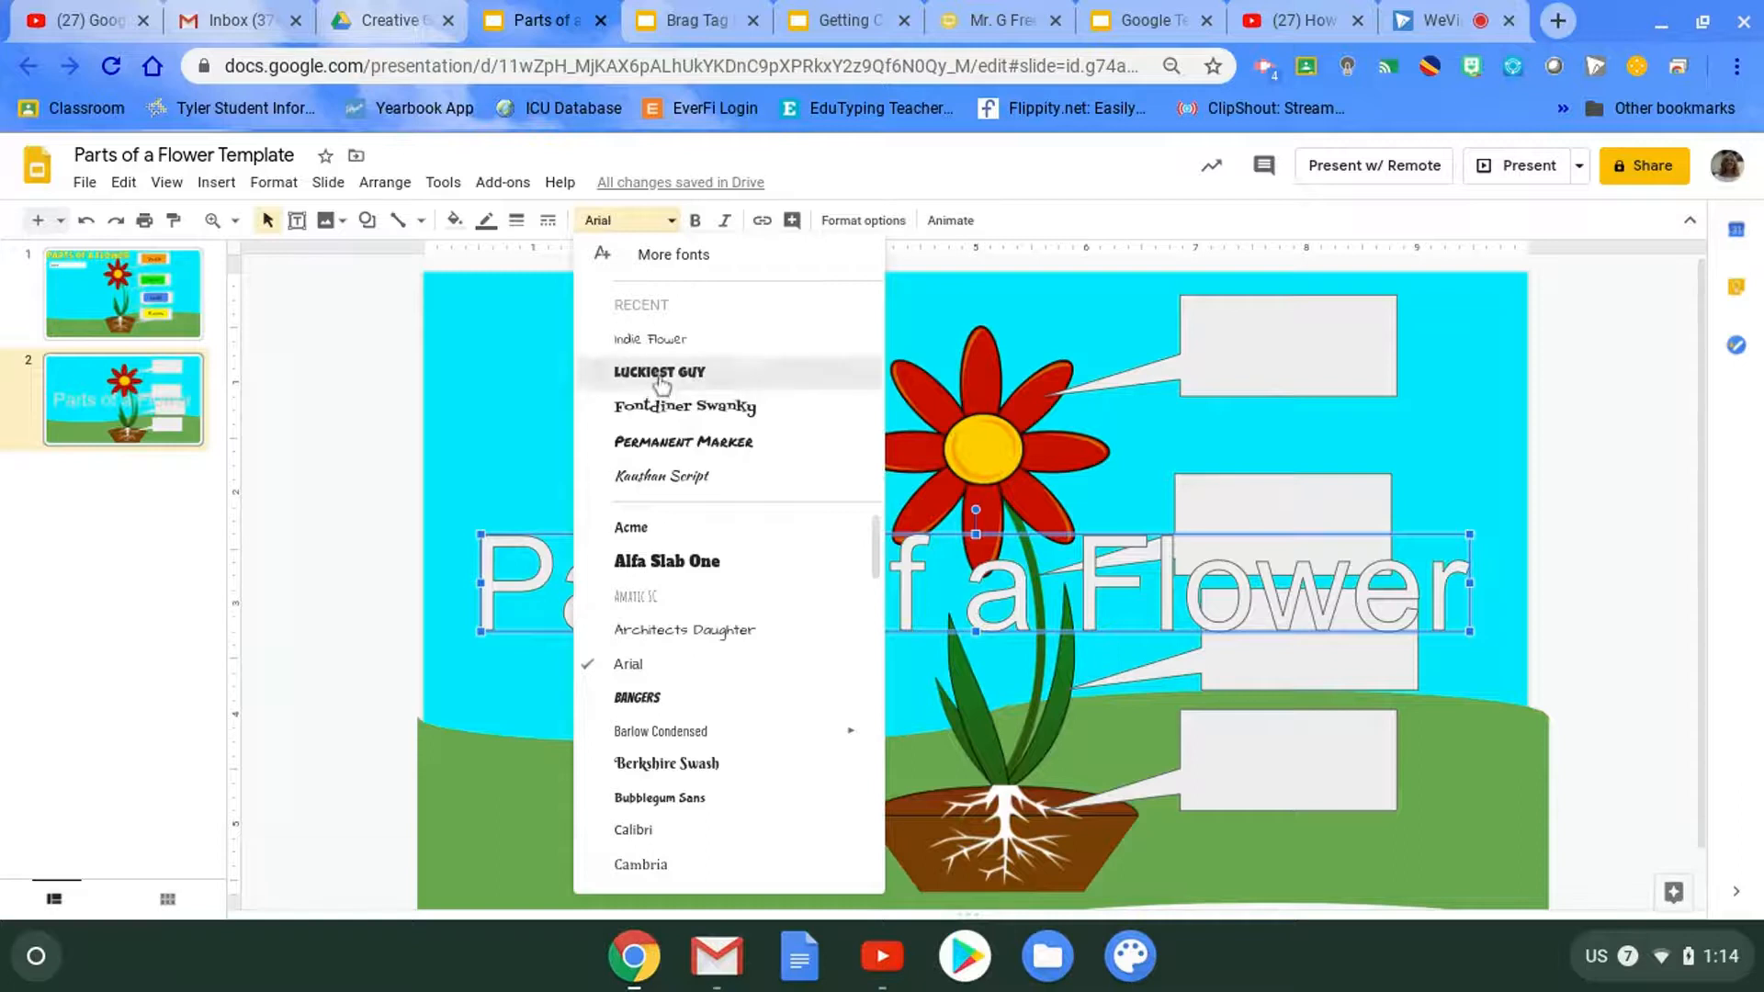
click(658, 378)
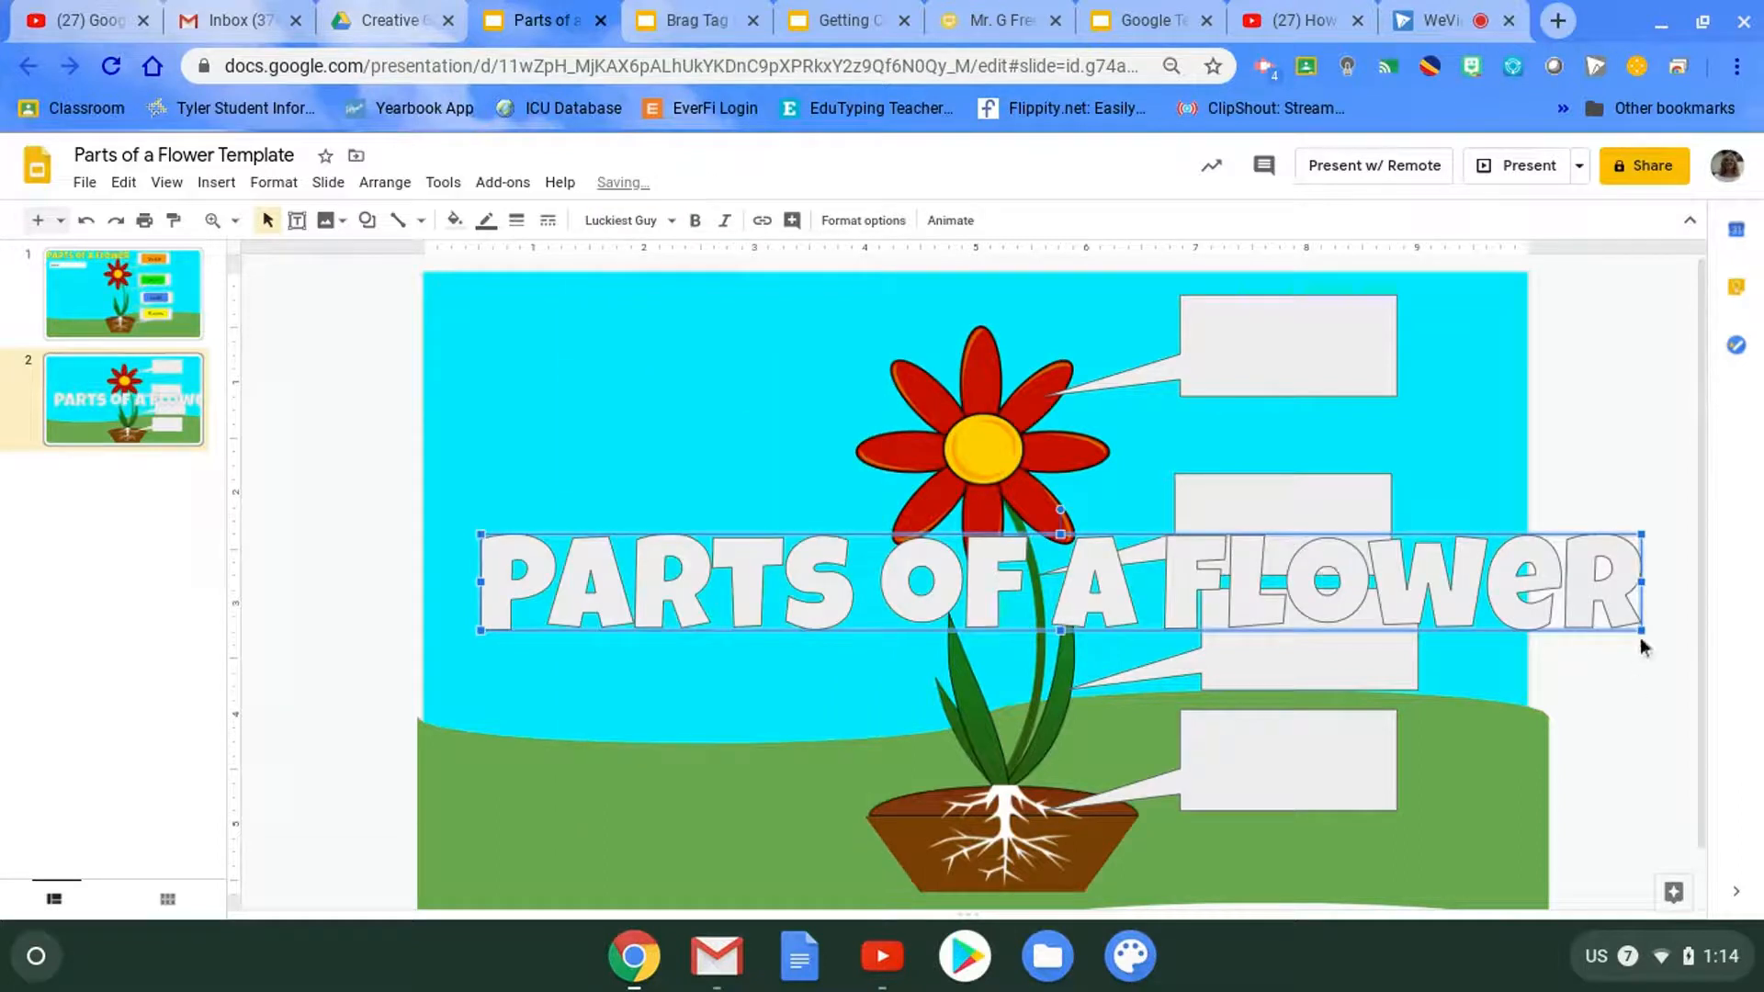
Shrink the word art title, move it to the slide's upper-left corner, and narrow it to end before the callout
drag(1640, 632, 1242, 615)
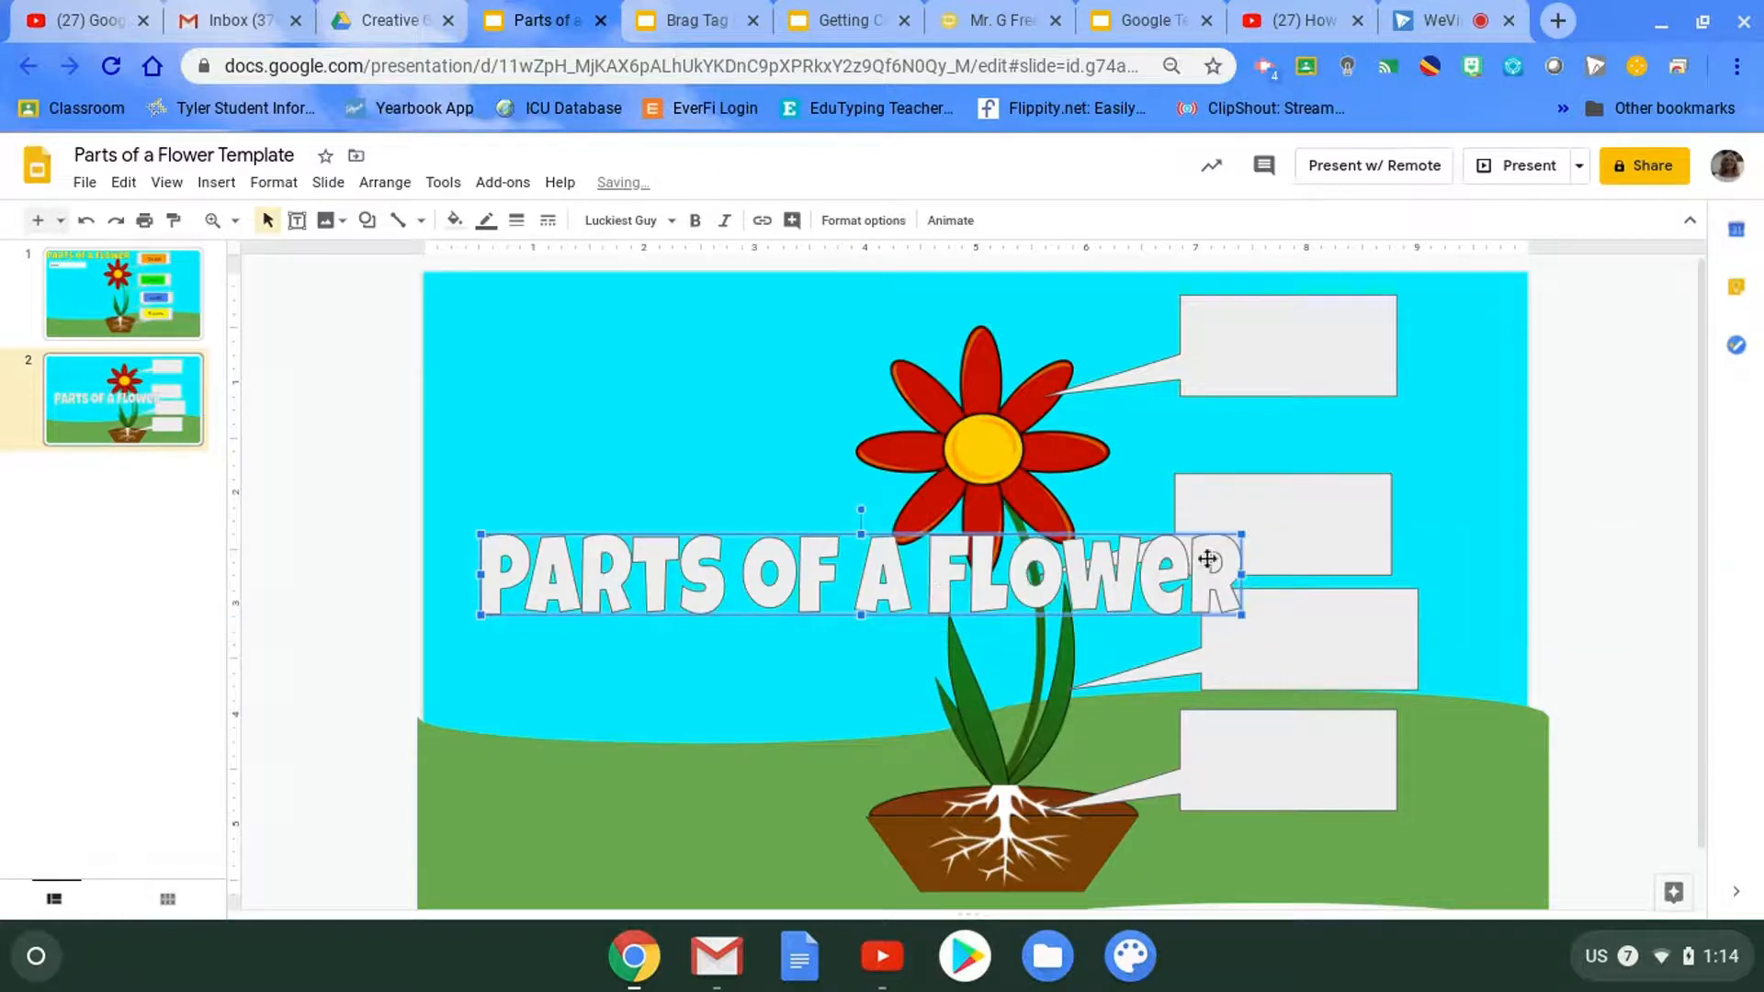
drag(912, 574, 858, 307)
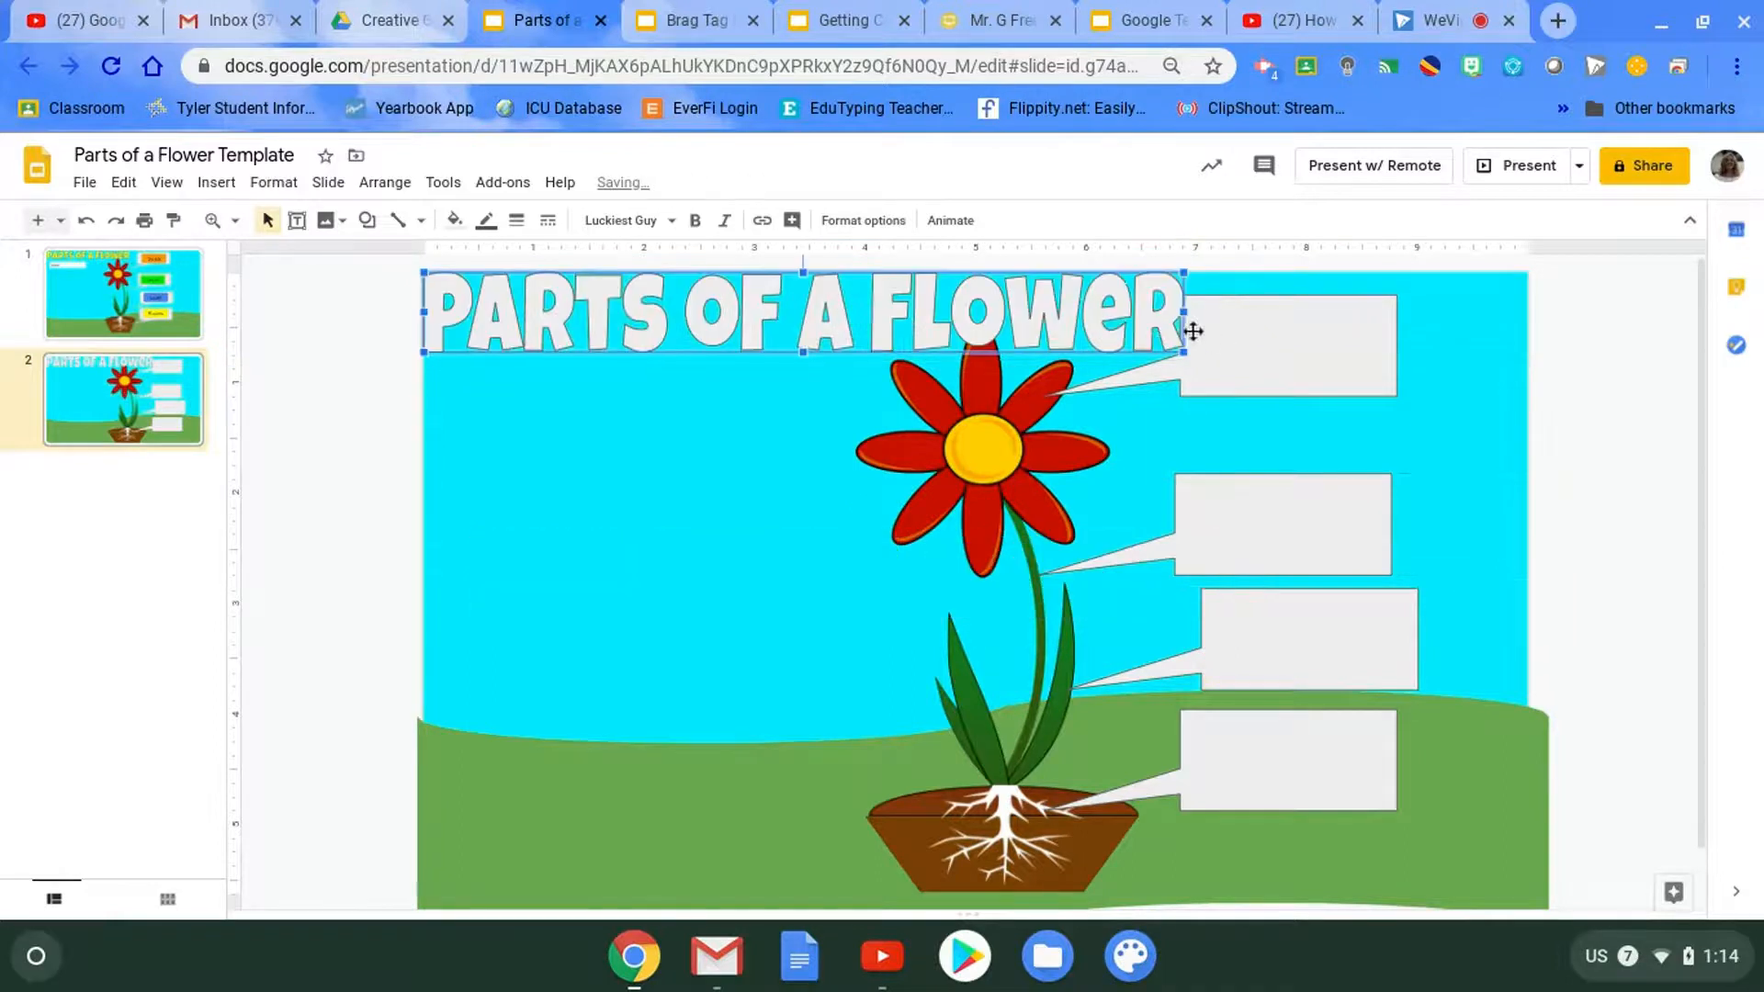
drag(1183, 313, 960, 328)
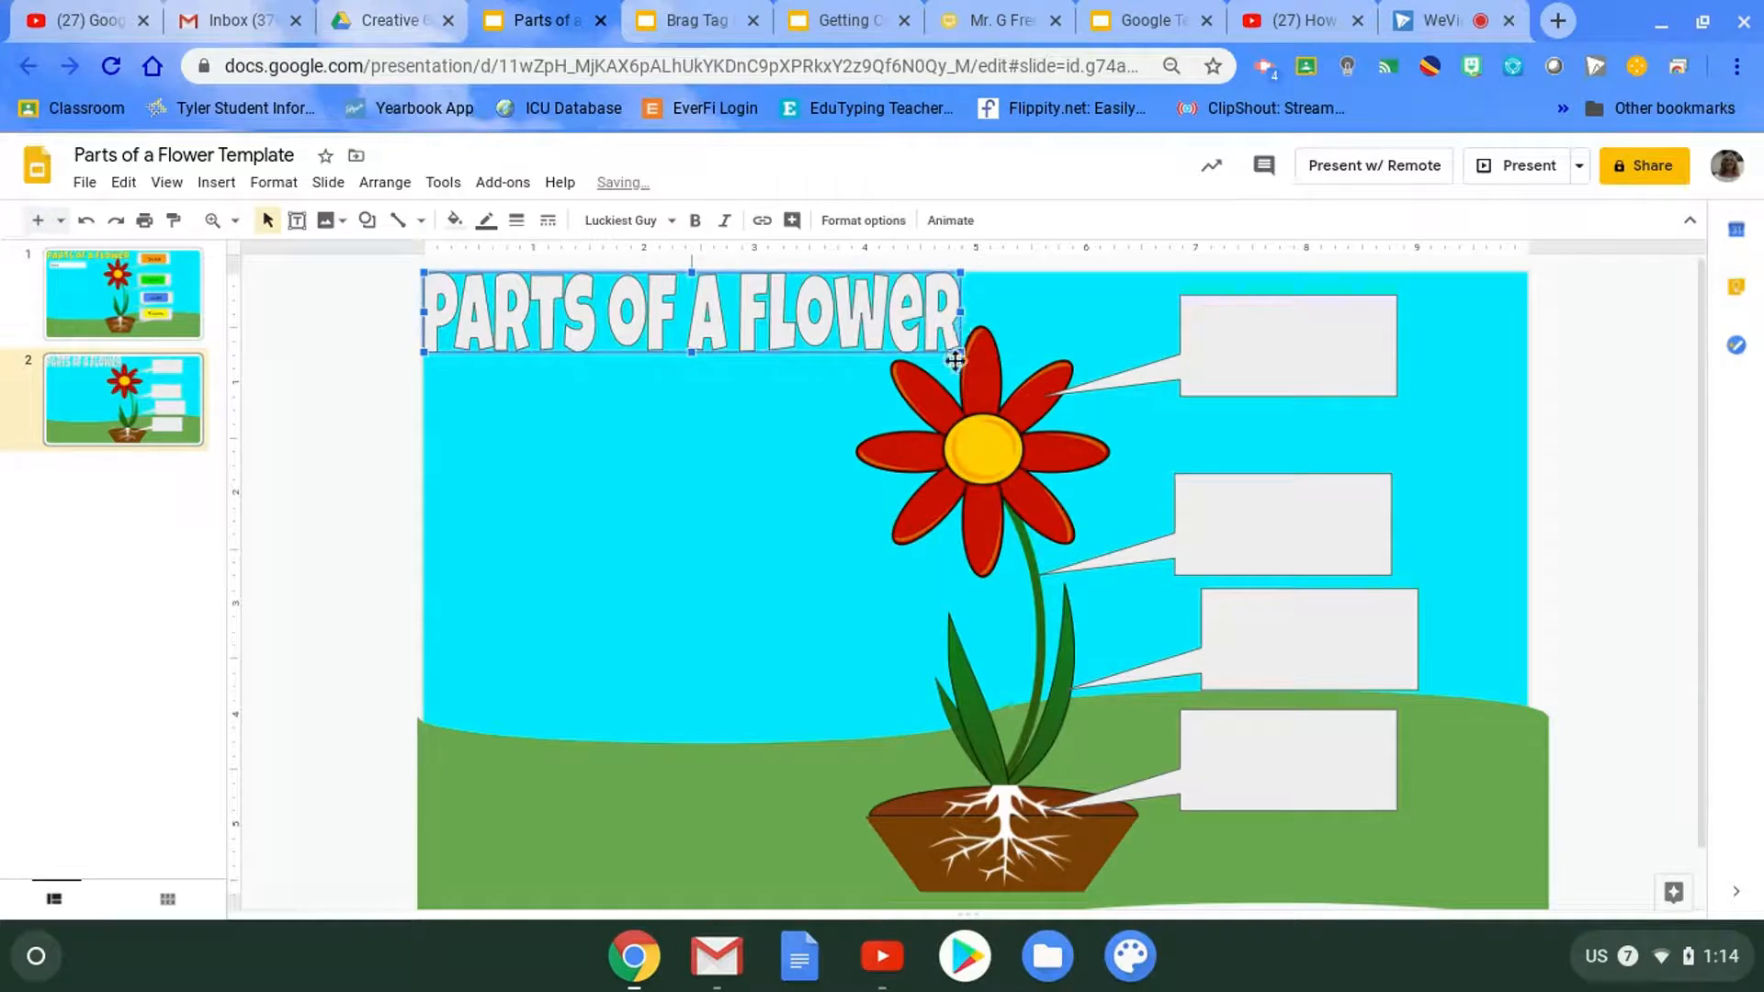